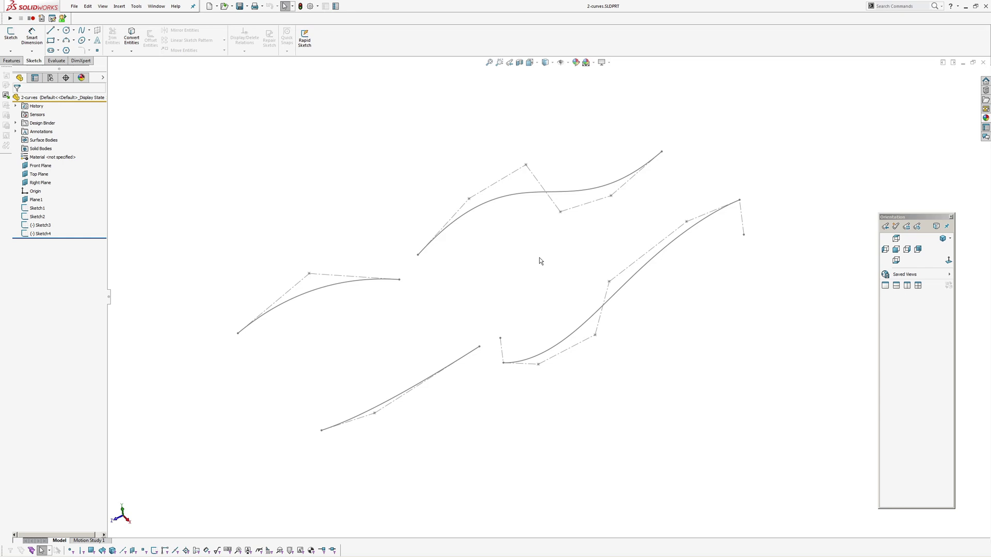
Loft a surface through the Sketch1 and Sketch2 spline profiles, producing Surface-Loft1.
mouse_move(507, 248)
middle_mouse_down()
mouse_move(531, 238)
mouse_move(510, 216)
mouse_move(506, 286)
middle_mouse_up()
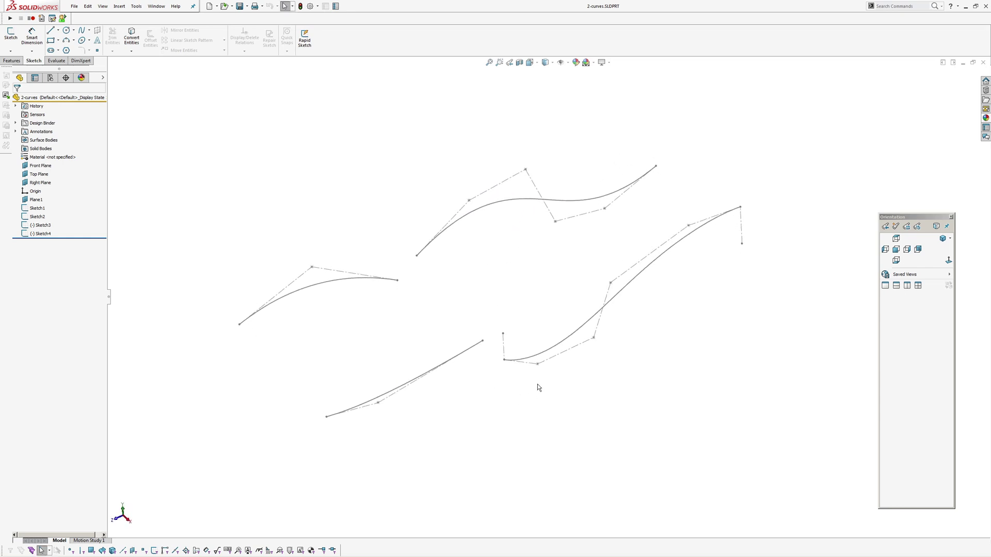
middle_click_drag(419, 317, 424, 321)
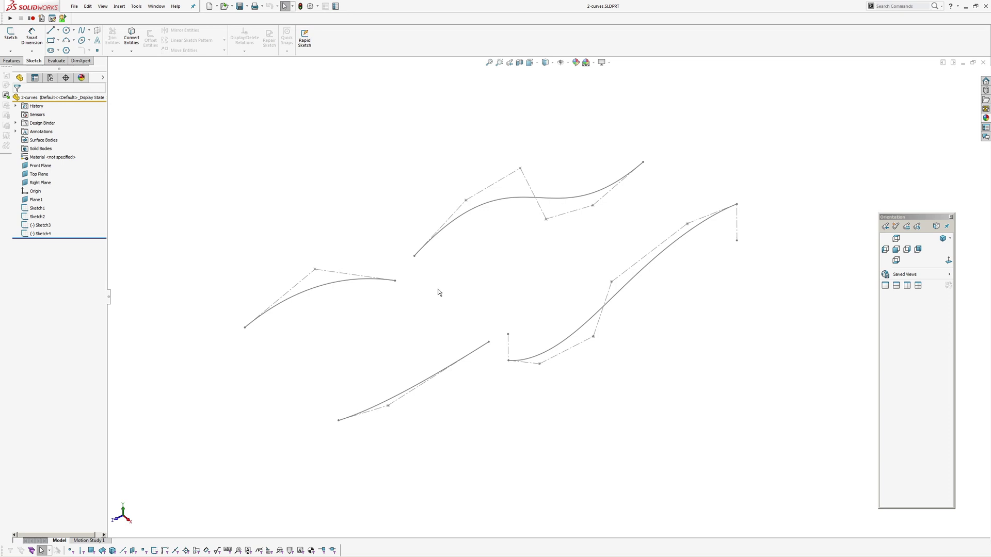
mouse_move(437, 292)
middle_mouse_down()
mouse_move(448, 291)
mouse_move(448, 307)
mouse_move(450, 285)
middle_mouse_up()
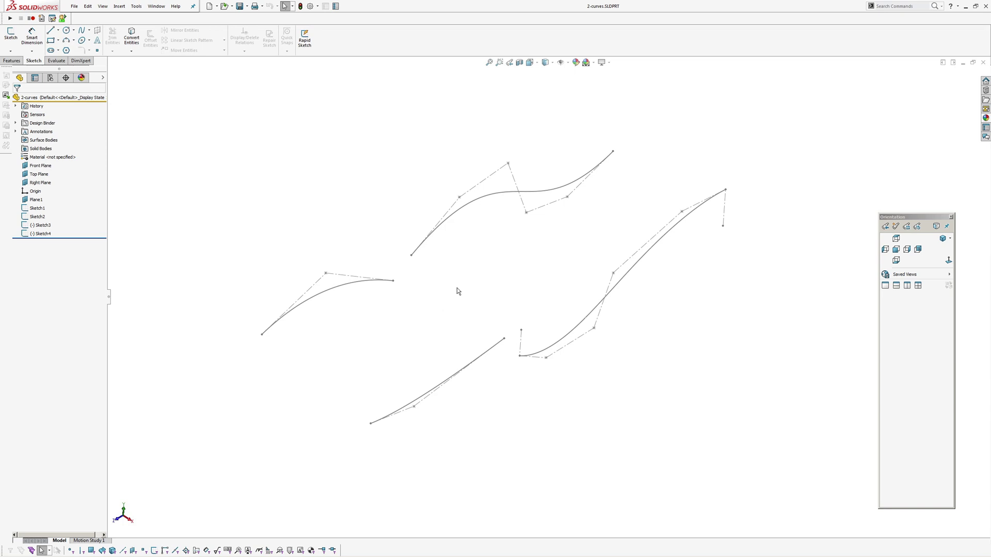
key("l")
left_click(363, 281)
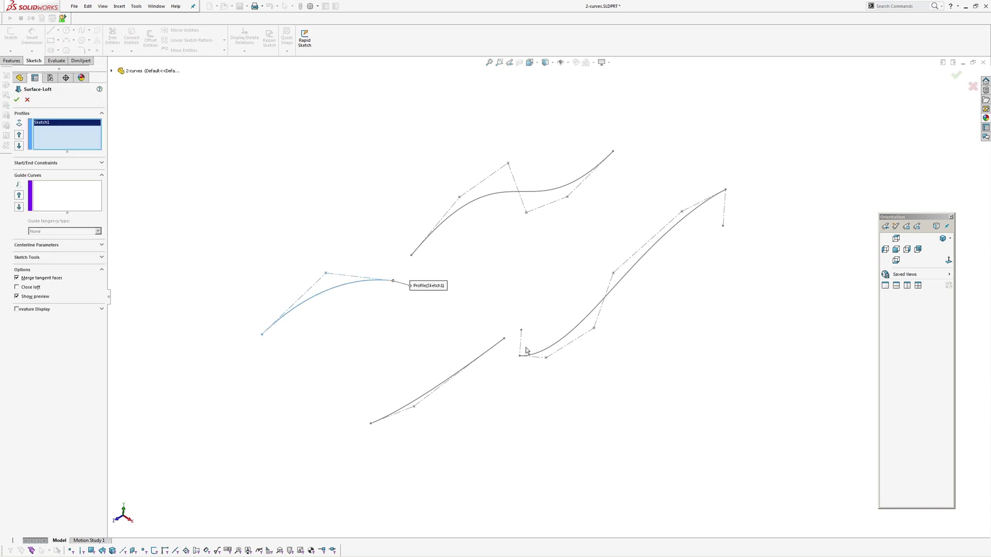
left_click(499, 346)
middle_click_drag(528, 380, 457, 312)
key("Return")
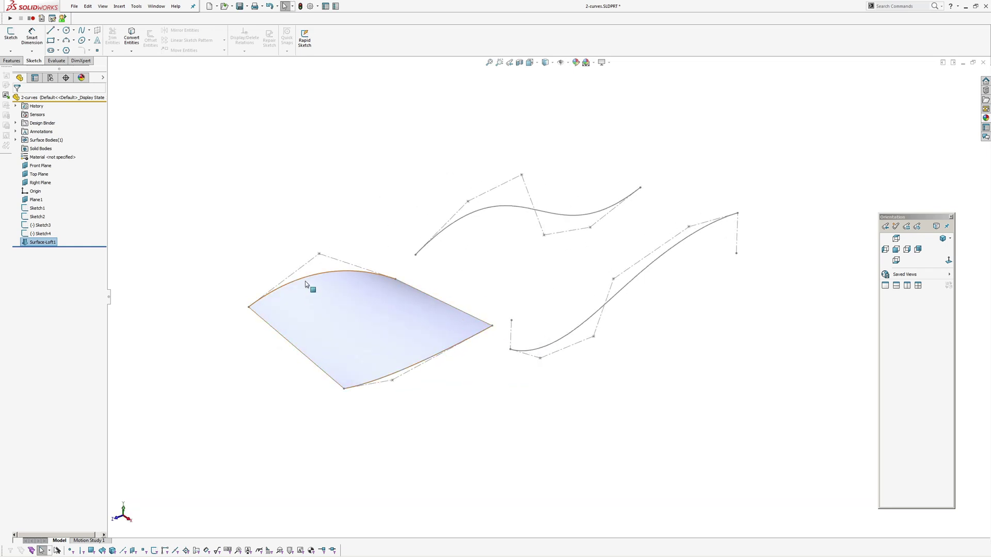
Inspect the Sketch1 spline's parameters and leave the sketch without changes.
left_click(308, 278)
left_click(328, 241)
middle_click_drag(353, 282, 326, 273)
left_click(326, 274)
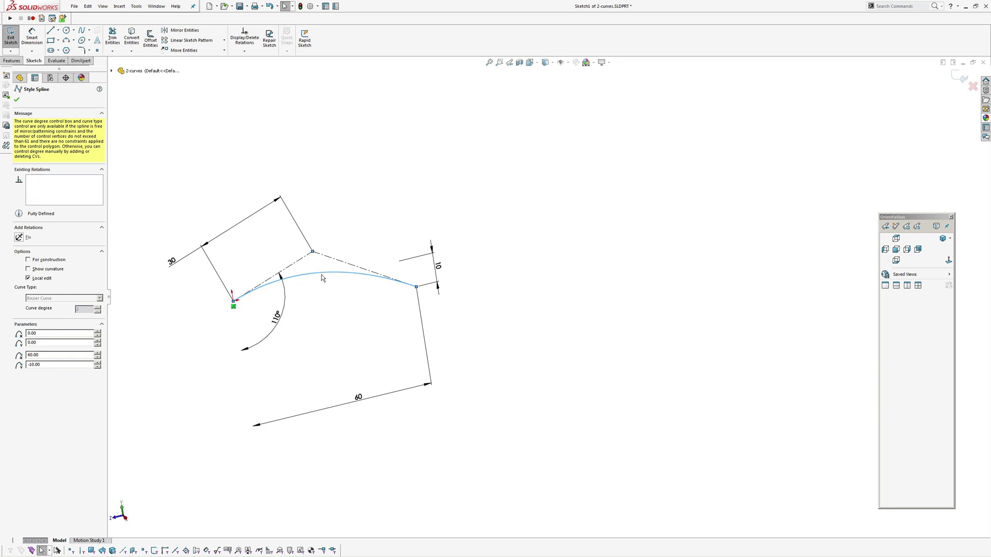
left_click(973, 87)
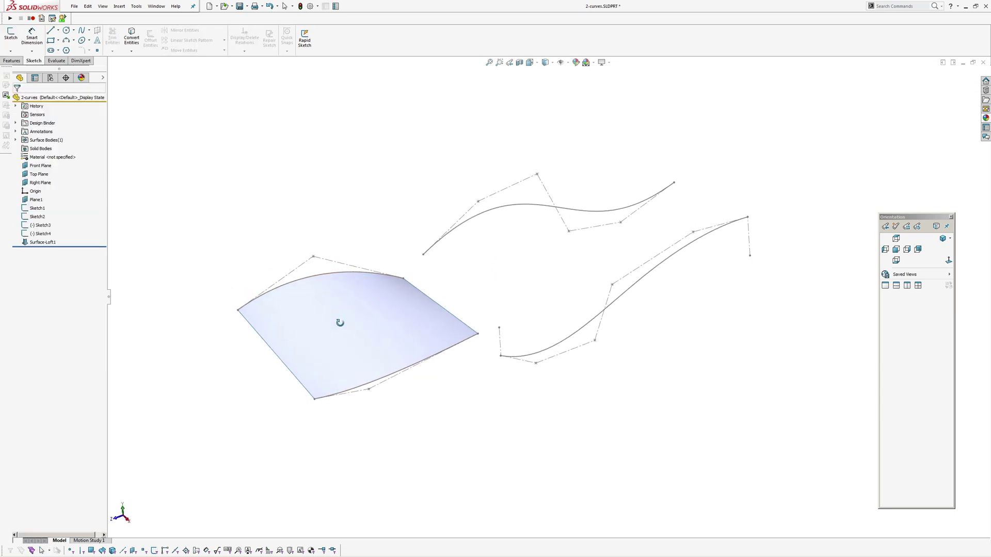
Review Surface-Loft1's settings, close them unchanged, and select the Sketch3 curve.
left_click(339, 323)
left_click(360, 284)
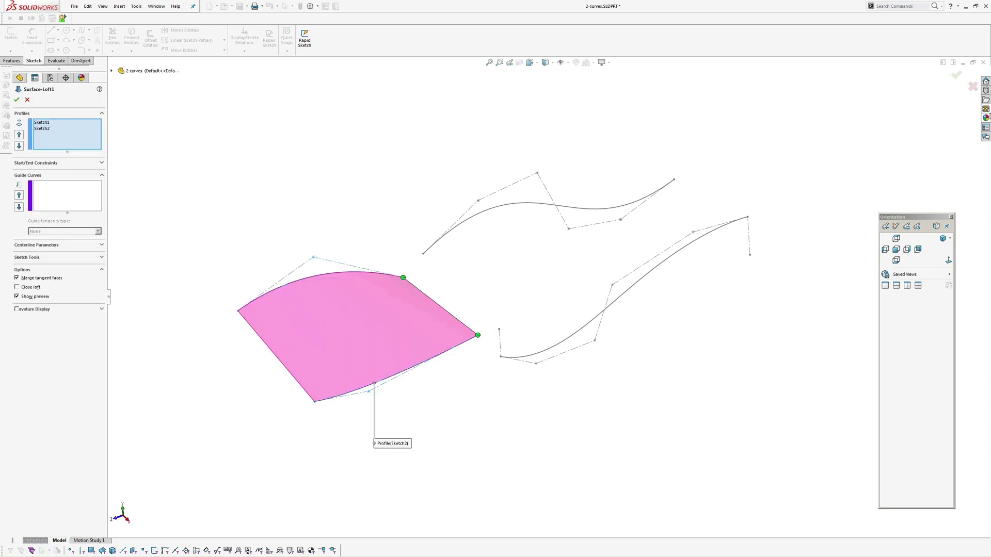
left_click(973, 86)
left_click(249, 193)
mouse_move(454, 245)
middle_mouse_down()
mouse_move(466, 245)
mouse_move(461, 231)
middle_mouse_up()
left_click(499, 215)
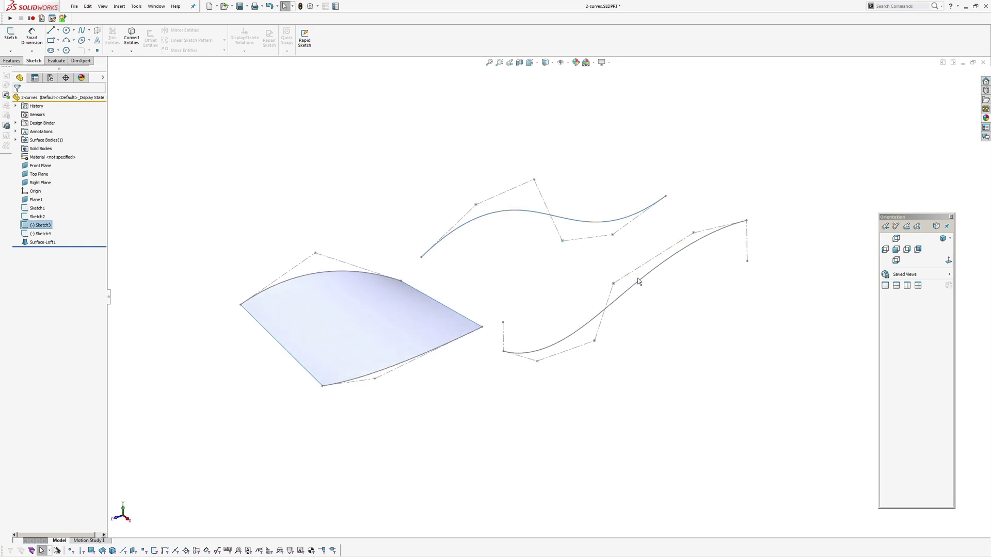
Loft a surface with Sketch3 and Sketch4 as profiles, then orbit to view both surfaces.
middle_click_drag(676, 325, 651, 314)
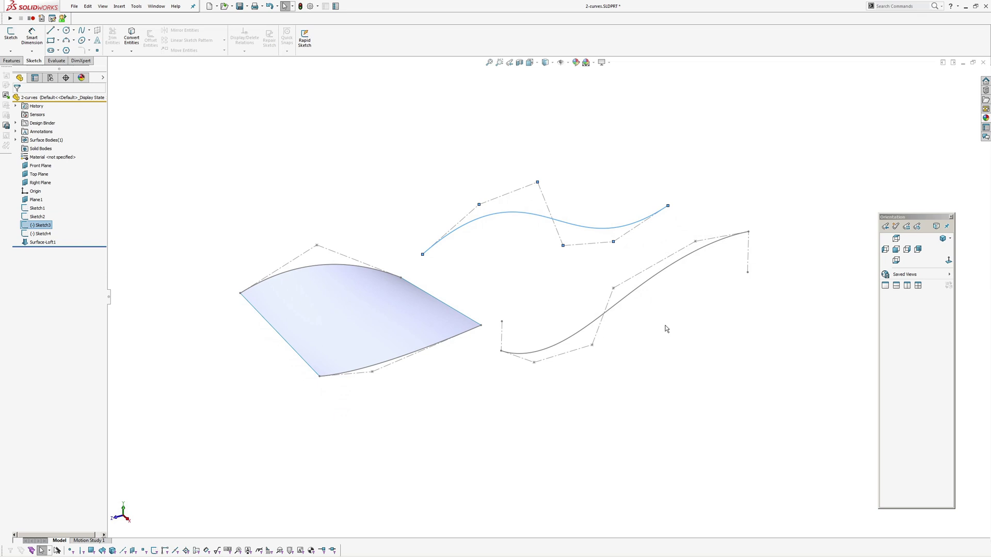
left_click(666, 329)
key("Return")
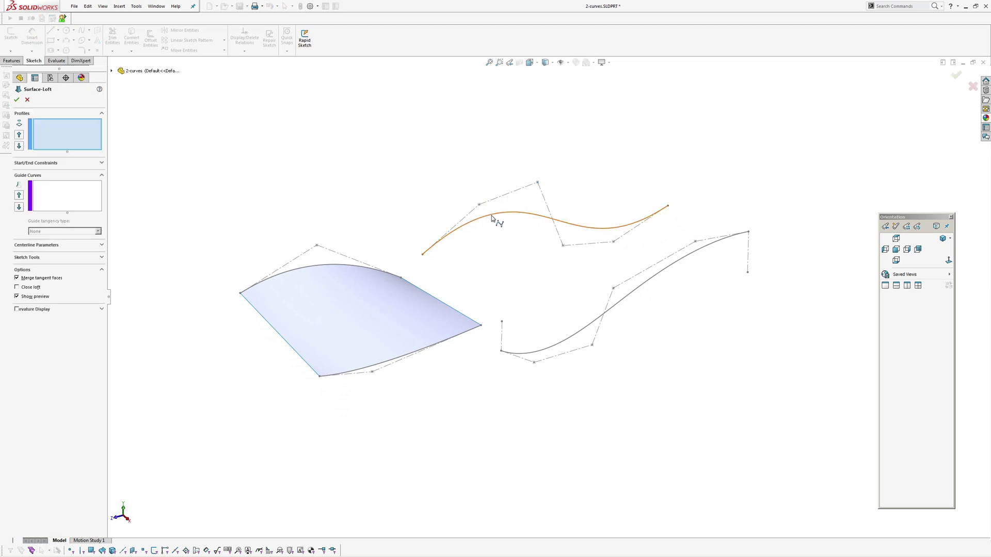
left_click(491, 216)
left_click(593, 319)
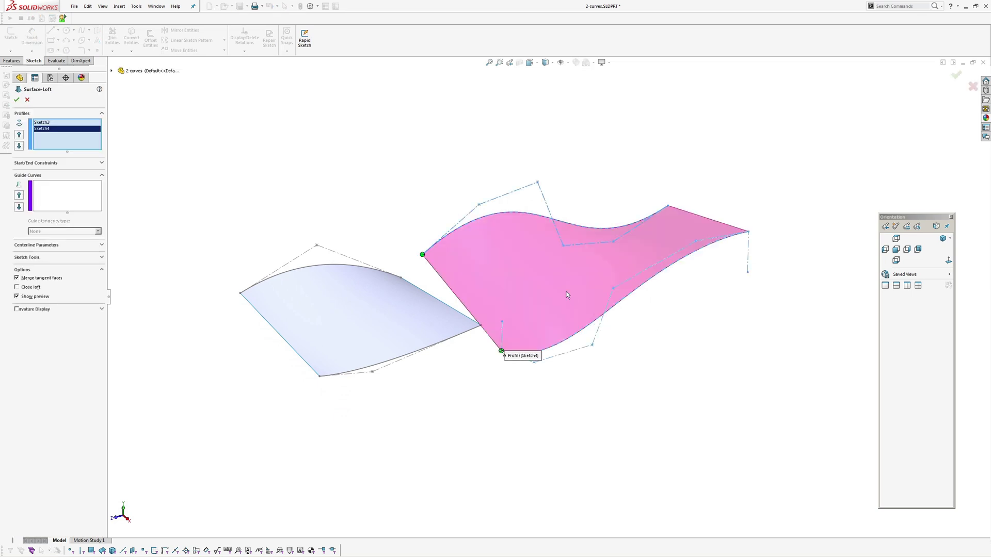
key("Return")
middle_click_drag(659, 313, 643, 337)
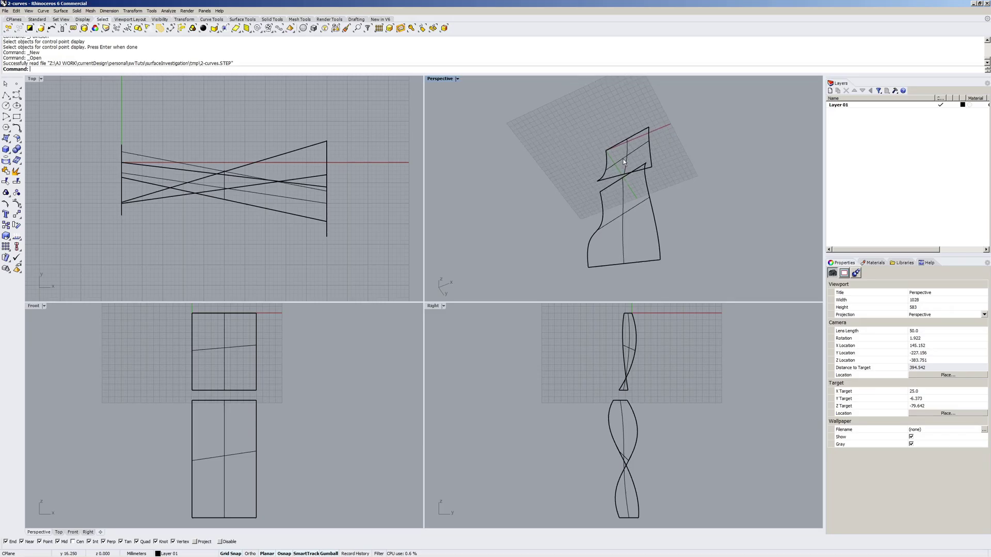
right_click_drag(623, 159, 609, 169)
Shade the Perspective view and reverse the left surface's direction with Flip.
left_click(629, 160)
left_click(593, 217)
scroll(595, 197, "up", 5)
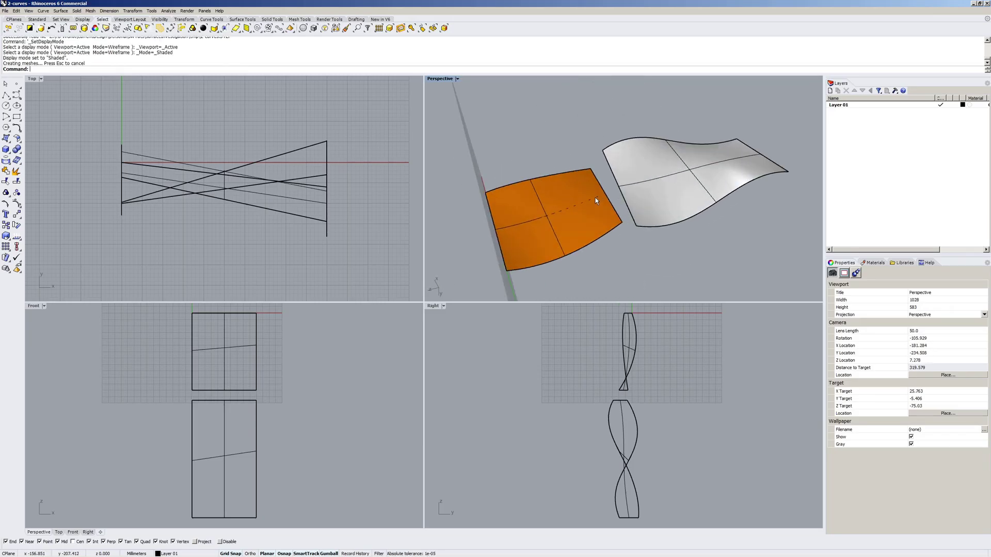
type("Flip")
key("Return")
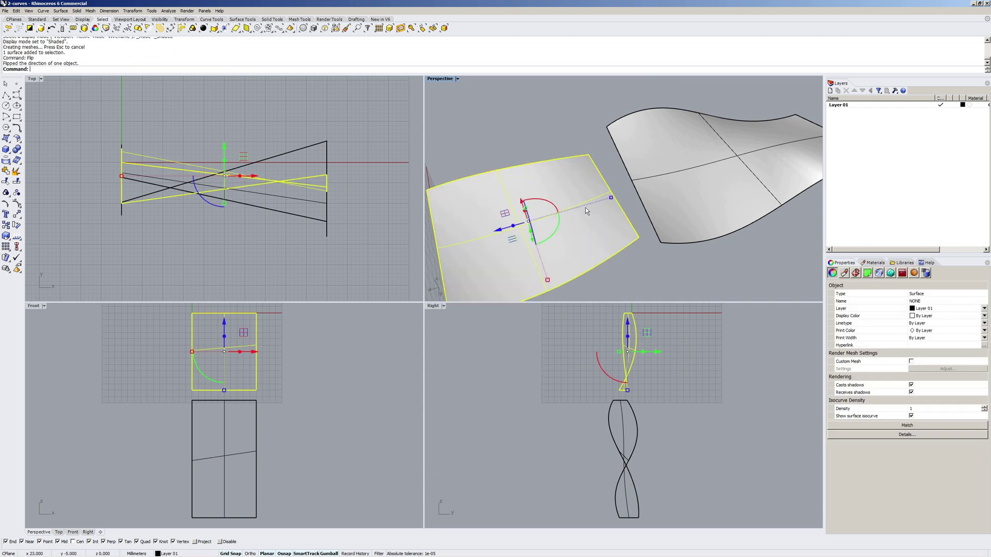
Maximize the Perspective view and turn on control points for both surfaces.
double_click(438, 79)
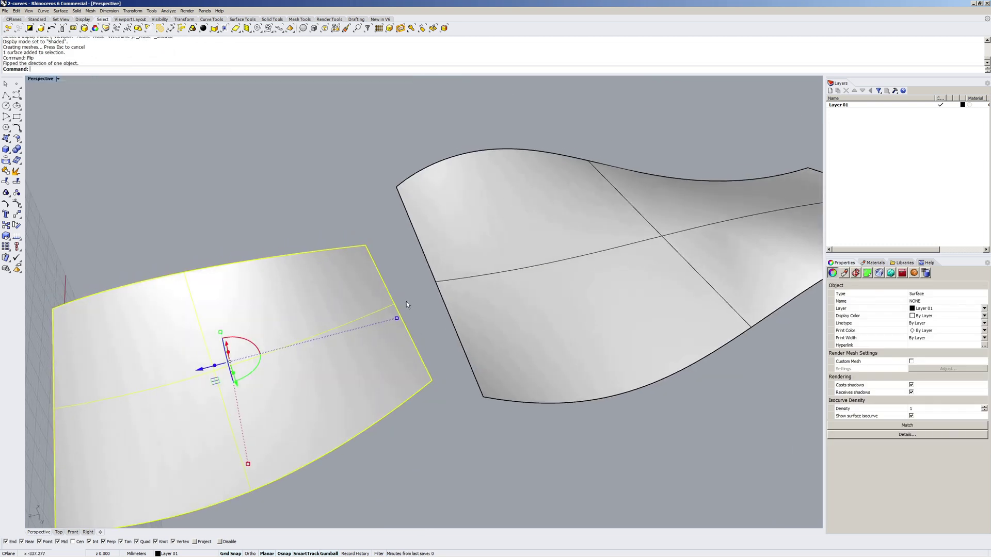
scroll(406, 301, "up", 5)
scroll(449, 270, "down", 8)
right_click_drag(512, 261, 482, 316, "shift")
key("F10")
left_click(645, 236)
key("F10")
Switch the Perspective view to Wireframe display mode.
right_click_drag(567, 298, 547, 284)
middle_click(553, 282)
left_click(571, 277)
Select each surface in turn and orbit to inspect their control points.
left_click(361, 341)
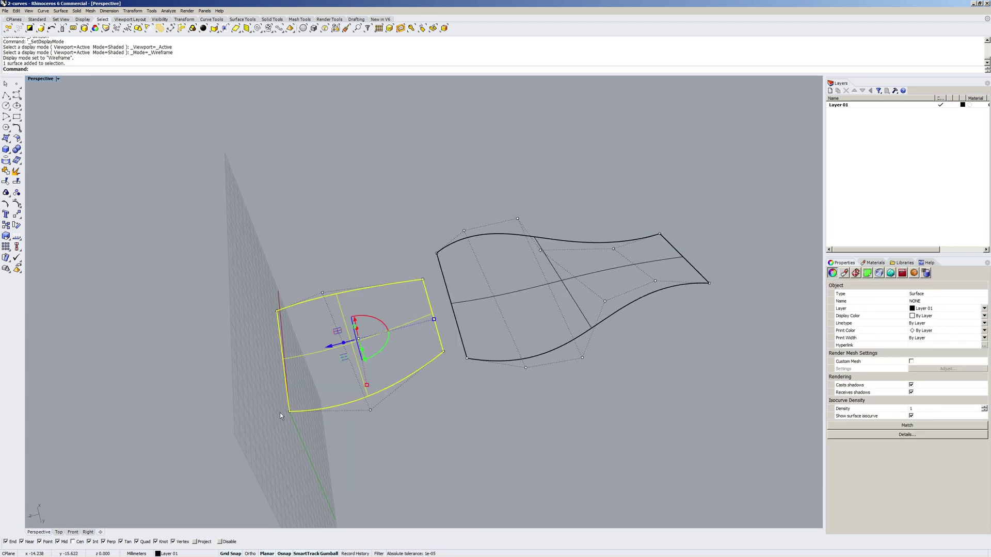
right_click_drag(462, 386, 472, 412)
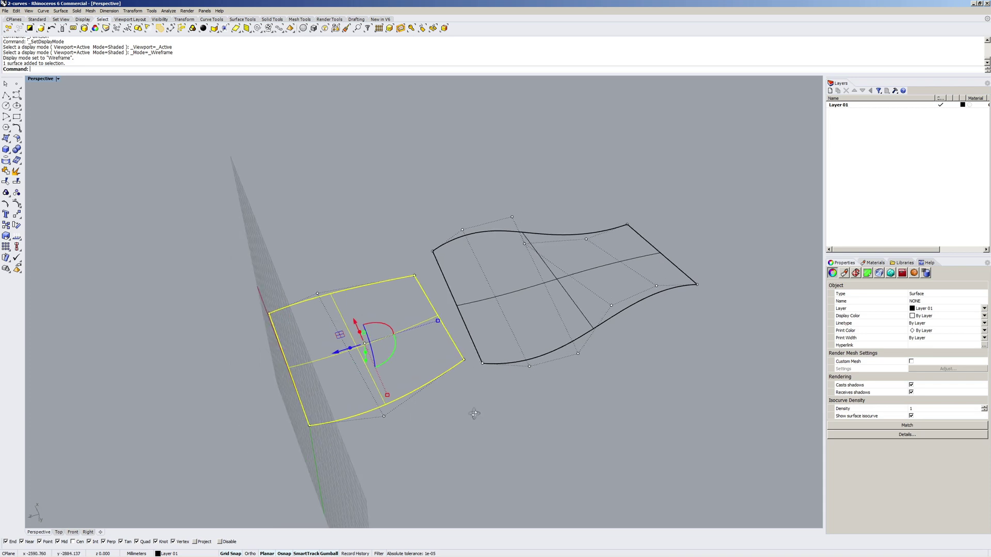
left_click(346, 252)
right_click_drag(331, 302, 330, 282)
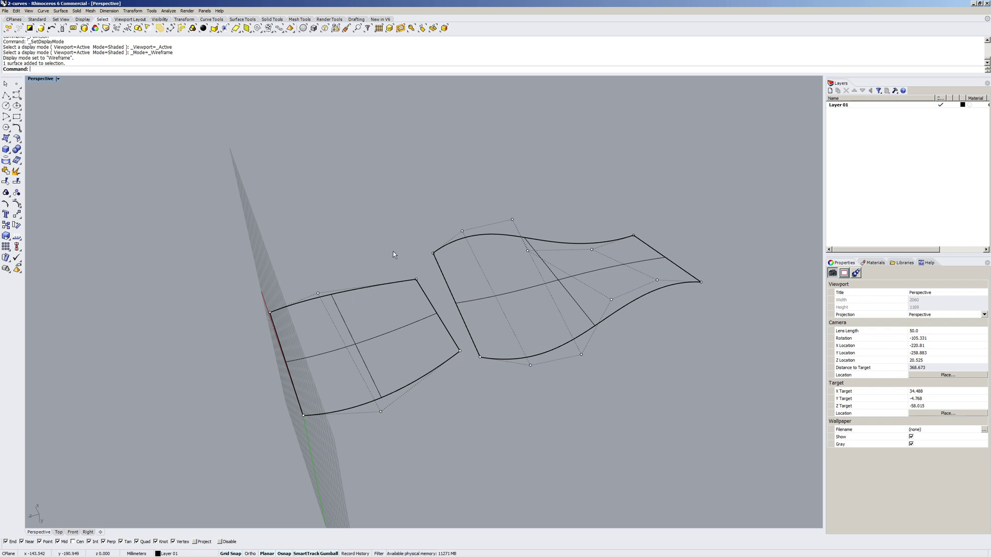
left_click(437, 261)
right_click_drag(437, 262, 475, 258)
right_click_drag(449, 227, 506, 238)
left_click(648, 213)
right_click_drag(569, 221, 556, 219)
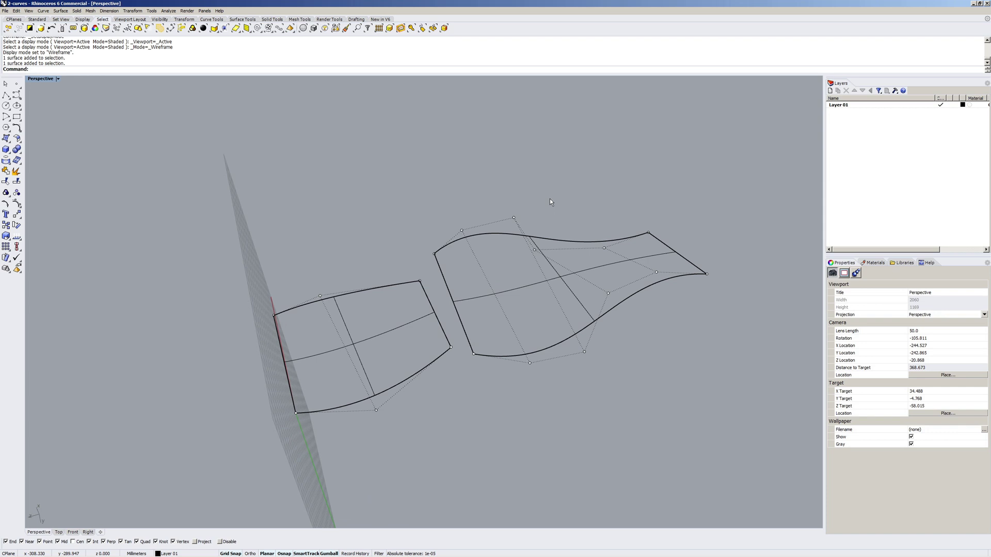
left_click(525, 287)
type("What")
key("Return")
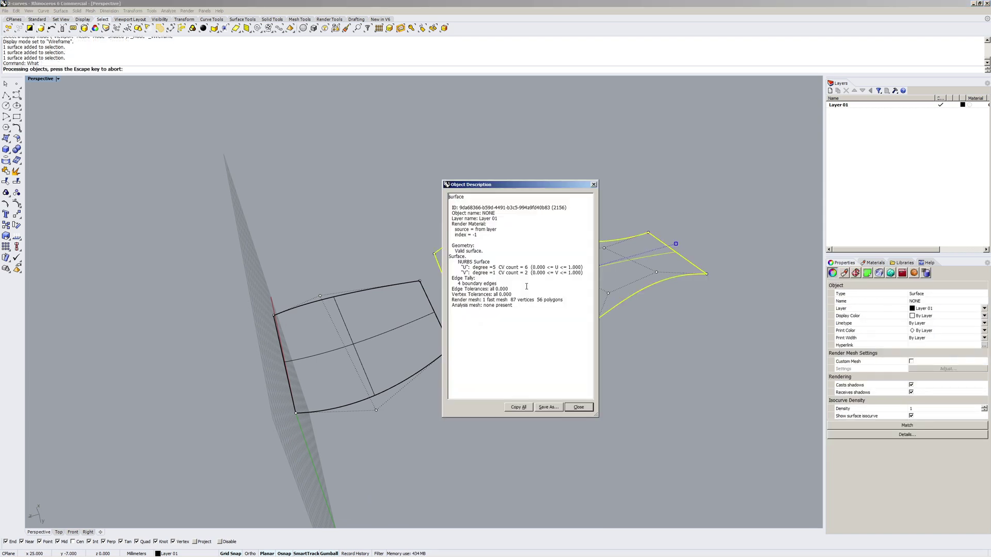
left_click_drag(461, 267, 531, 267)
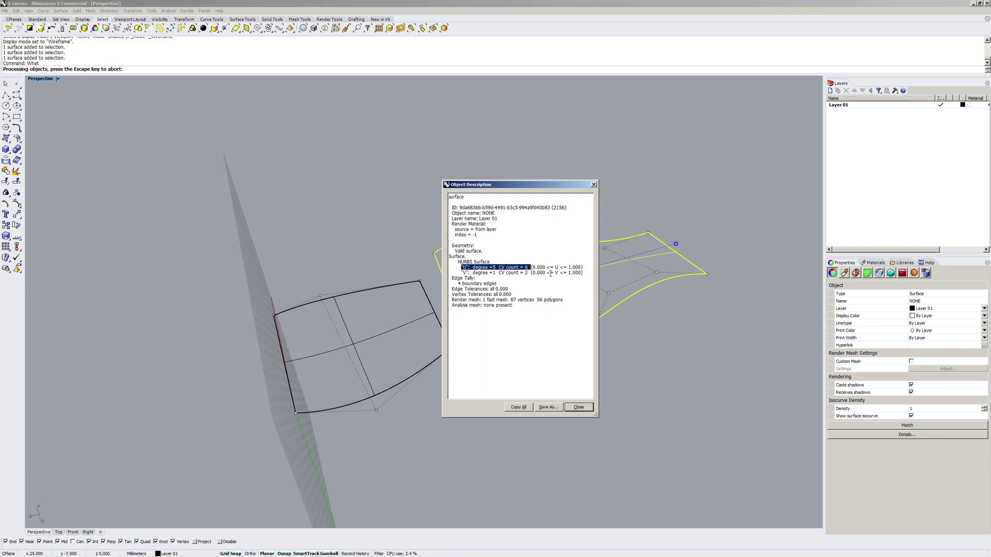
left_click_drag(457, 272, 524, 273)
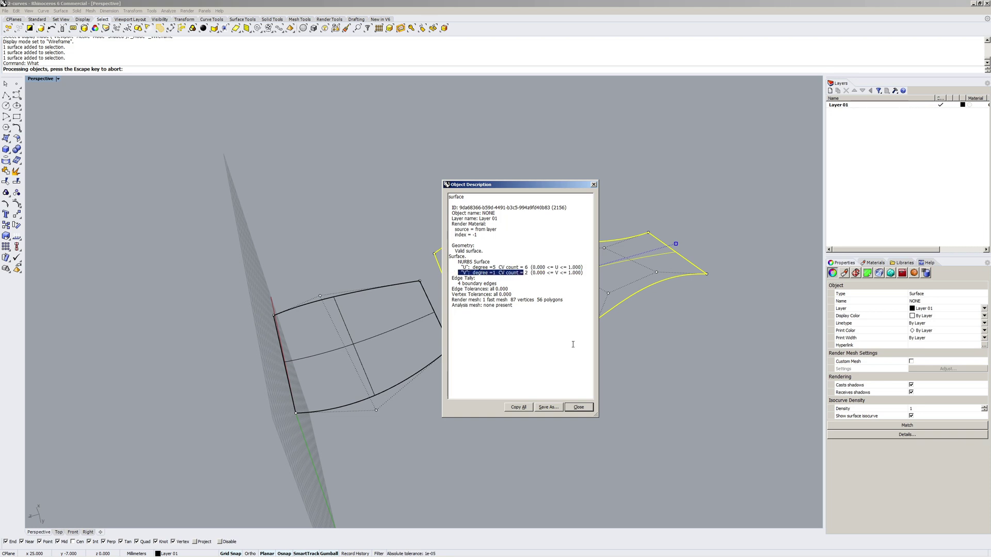
left_click(578, 408)
left_click(632, 333)
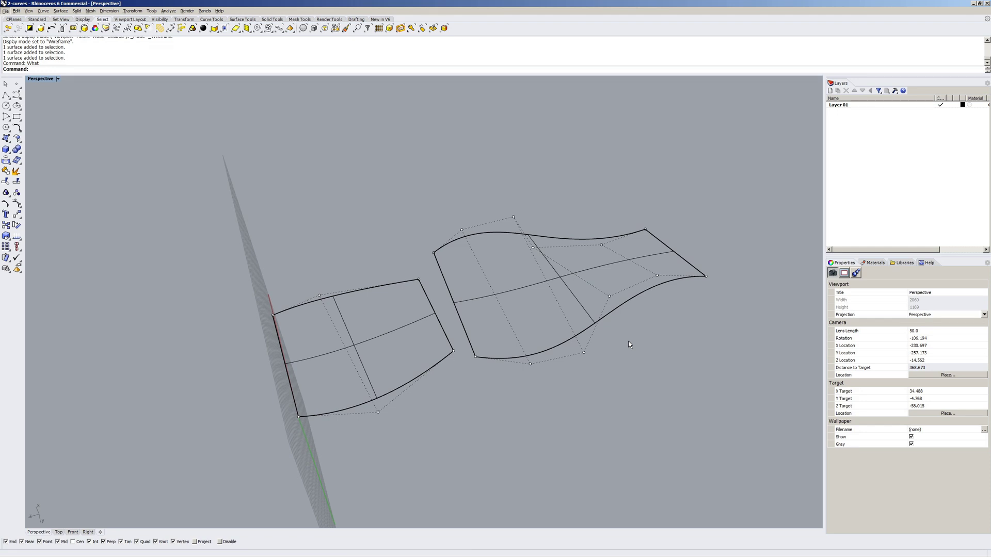
Edit Surface-Loft1 so both its Start and End constraints are Normal To Profile.
key("alt+Tab")
key("alt+Tab")
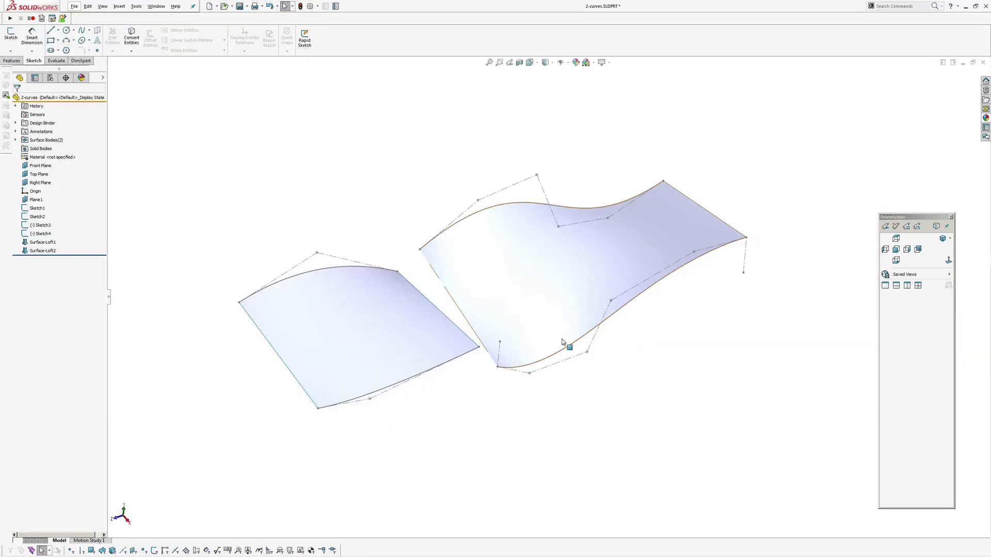
left_click(336, 287)
left_click(357, 257)
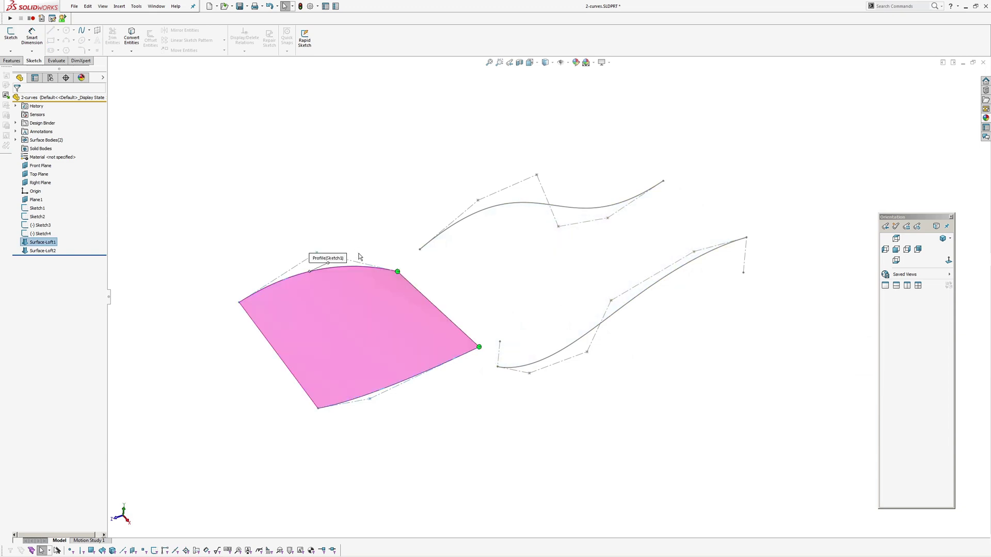
left_click(41, 163)
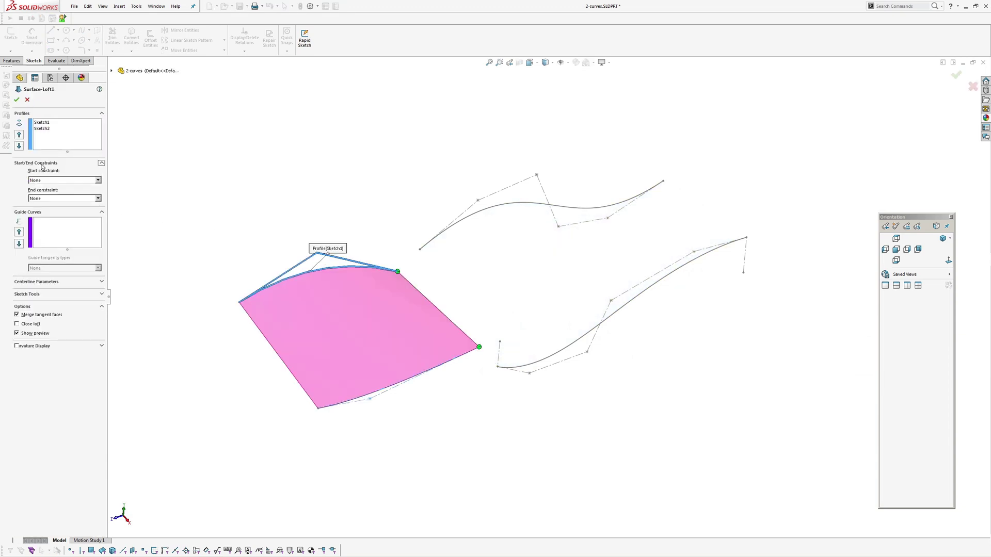
left_click(44, 180)
left_click(42, 199)
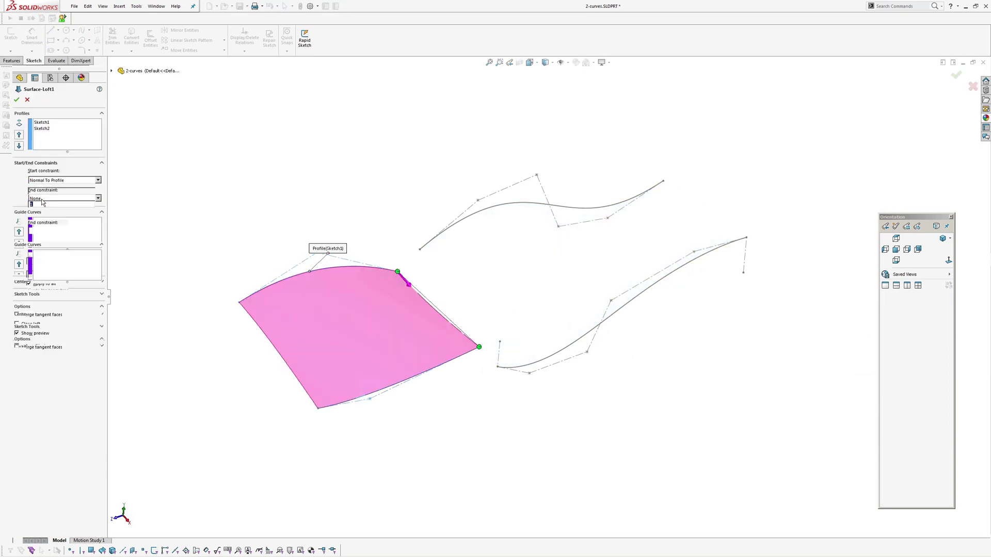
left_click(43, 129)
left_click(39, 230)
left_click(41, 249)
key("Return")
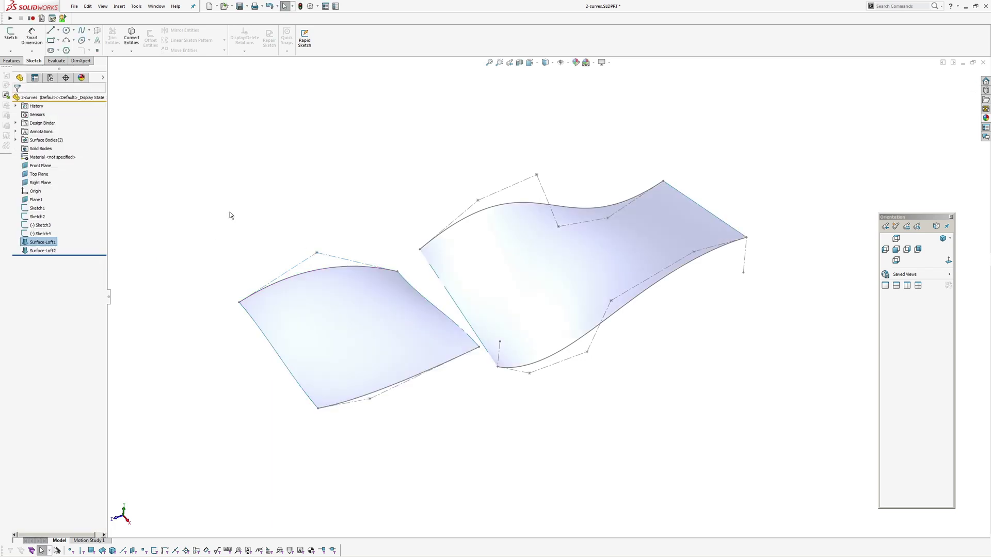
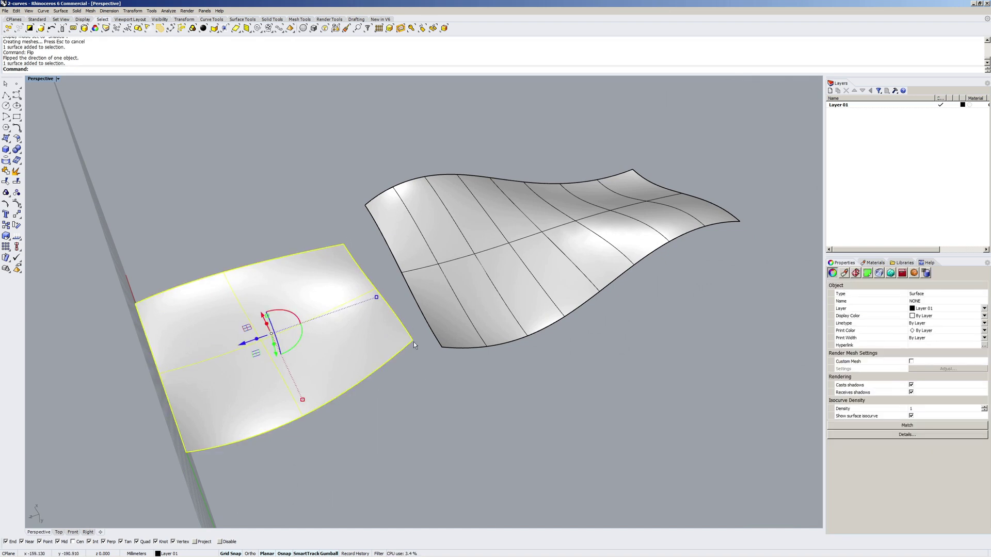
Turn on control points with F10 and switch the viewport to Wireframe display.
right_click_drag(419, 354, 348, 316)
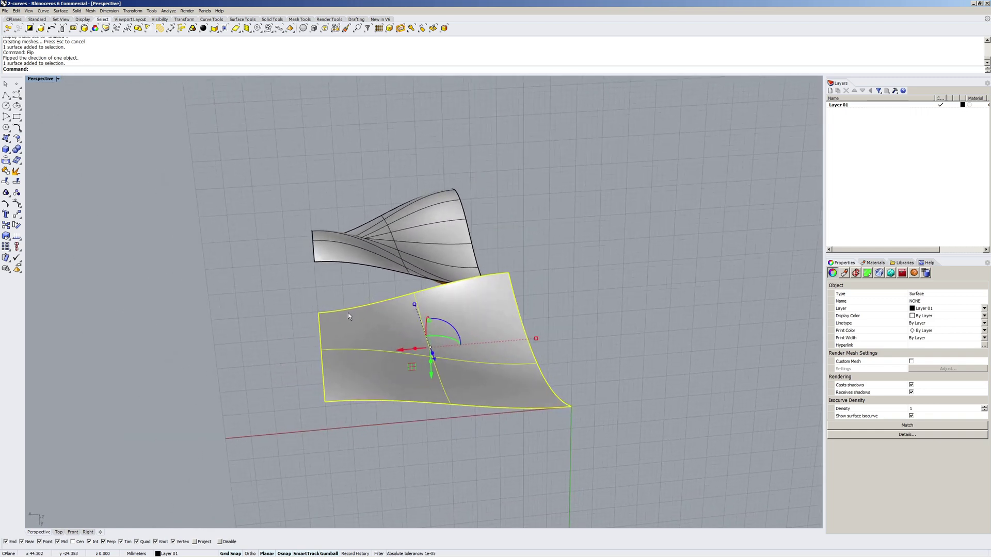
key("F10")
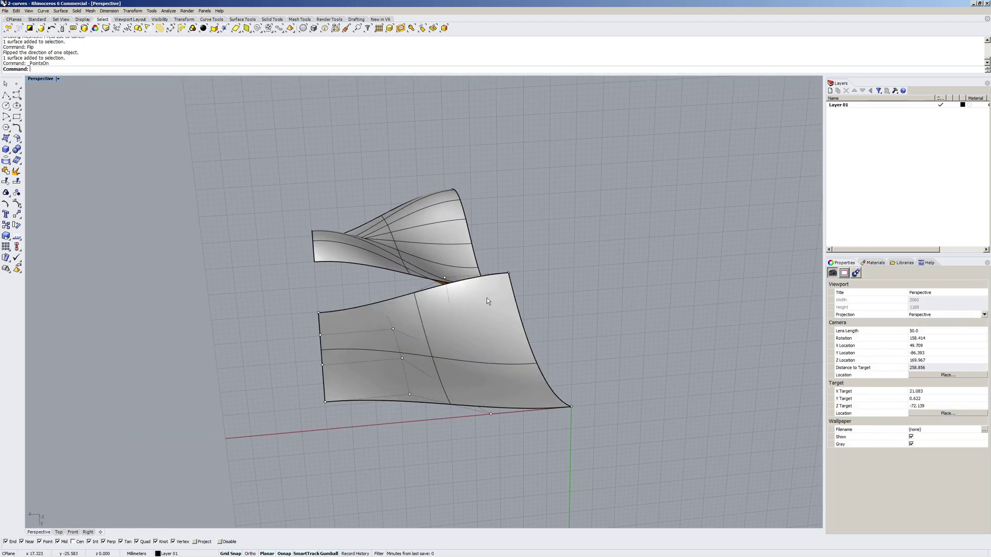
right_click_drag(487, 299, 323, 348)
middle_click(413, 337)
left_click(437, 334)
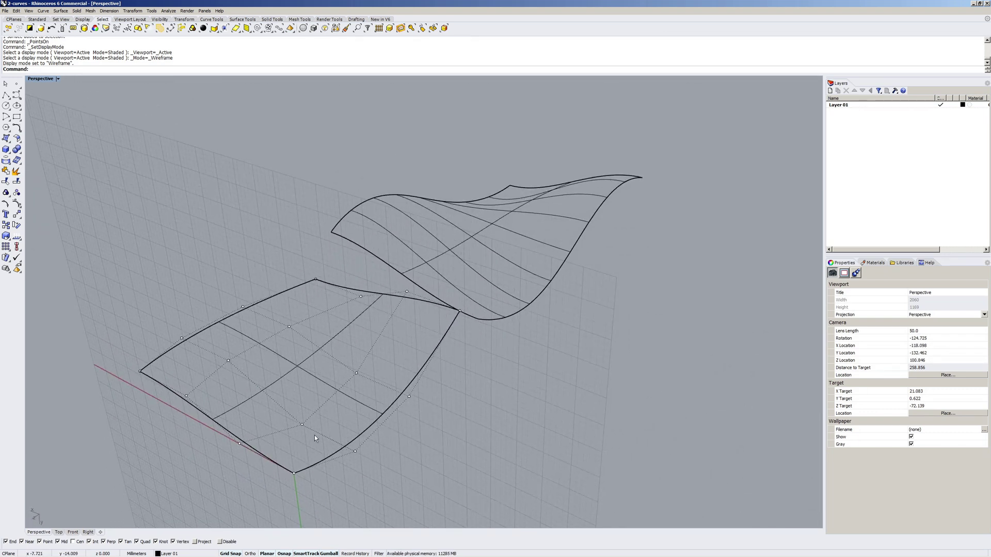
Run What on the left surface to show its degree 3, 4 × 4 CV description.
right_click_drag(360, 450, 193, 258)
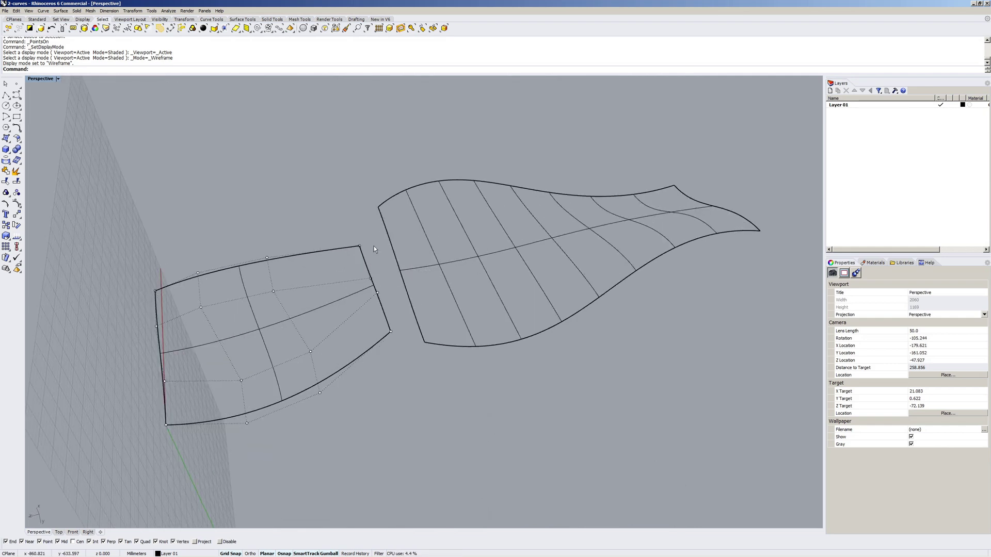
right_click_drag(180, 278, 225, 274)
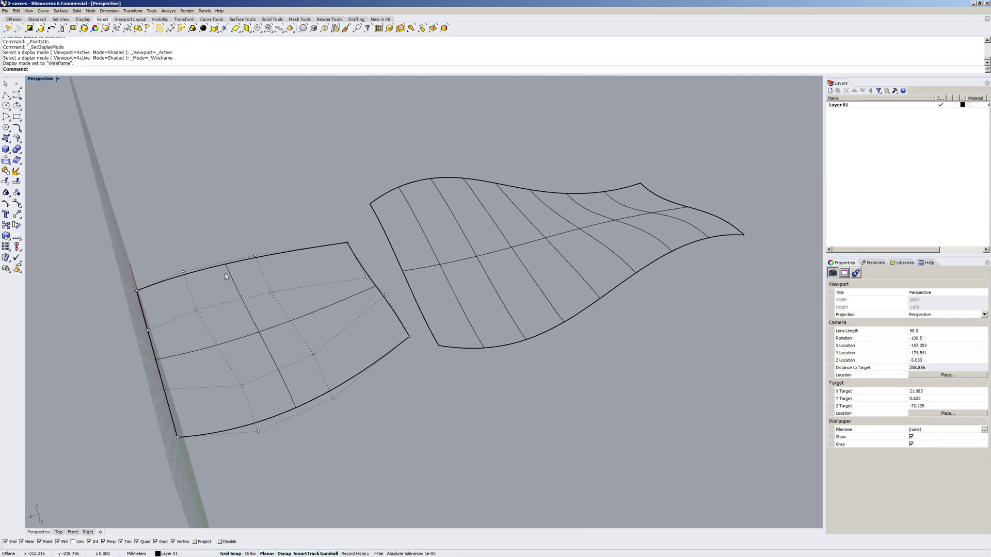
left_click(226, 266)
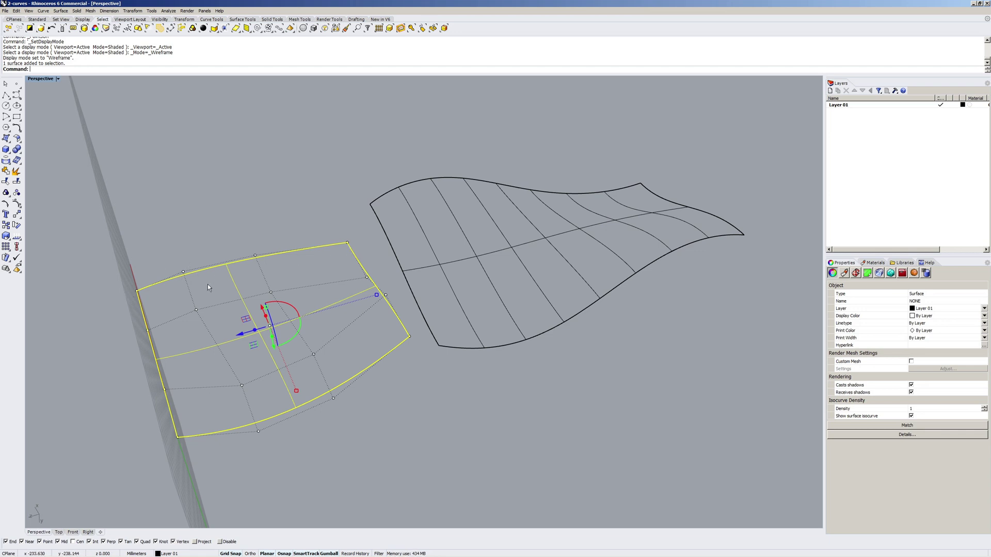
type("What")
key("Return")
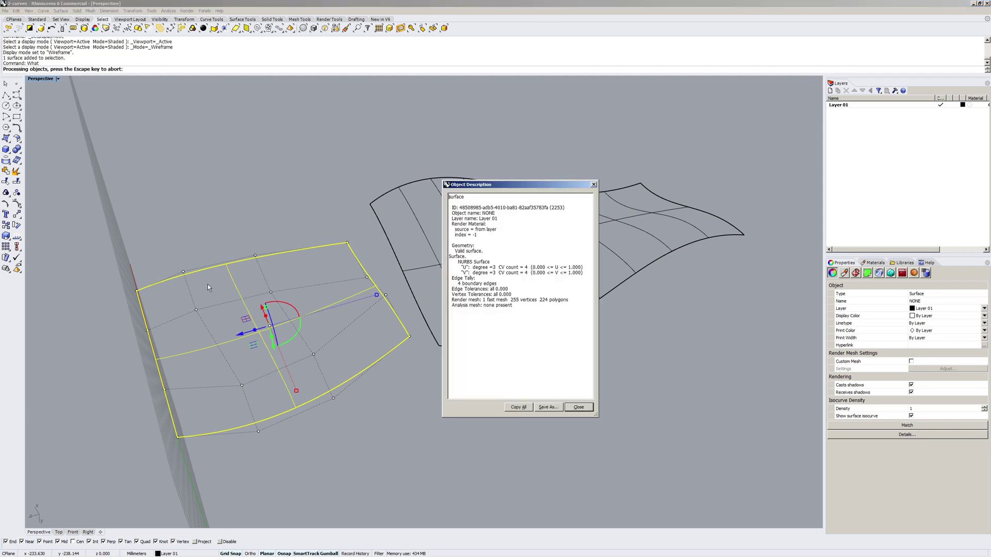
Highlight the degree lines and the V CV count of 4, then close the description.
left_click_drag(493, 268, 535, 276)
double_click(527, 272)
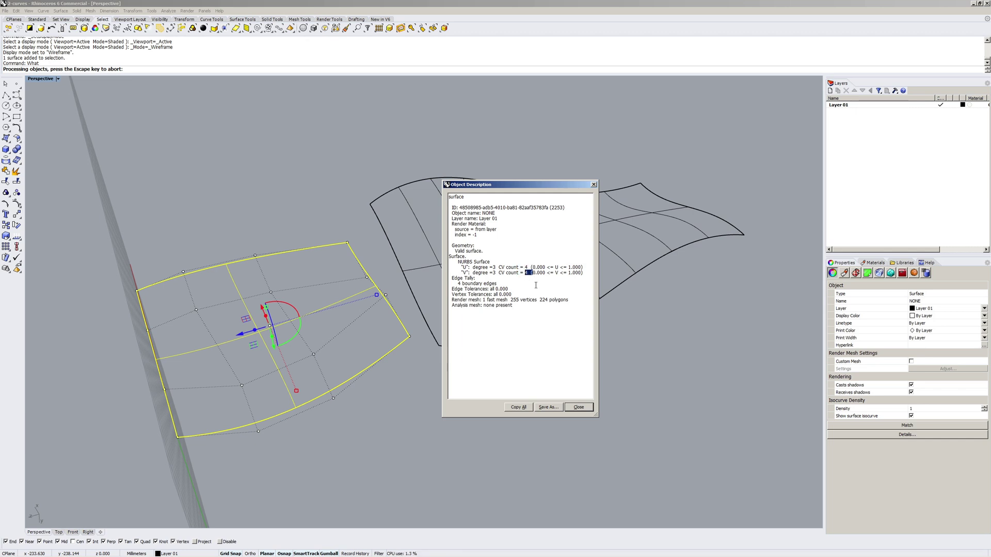
left_click(578, 407)
Show the right surface's control points with F10.
mouse_move(531, 248)
right_mouse_down()
mouse_move(561, 309)
mouse_move(531, 258)
right_mouse_up()
left_click(545, 236)
key("F10")
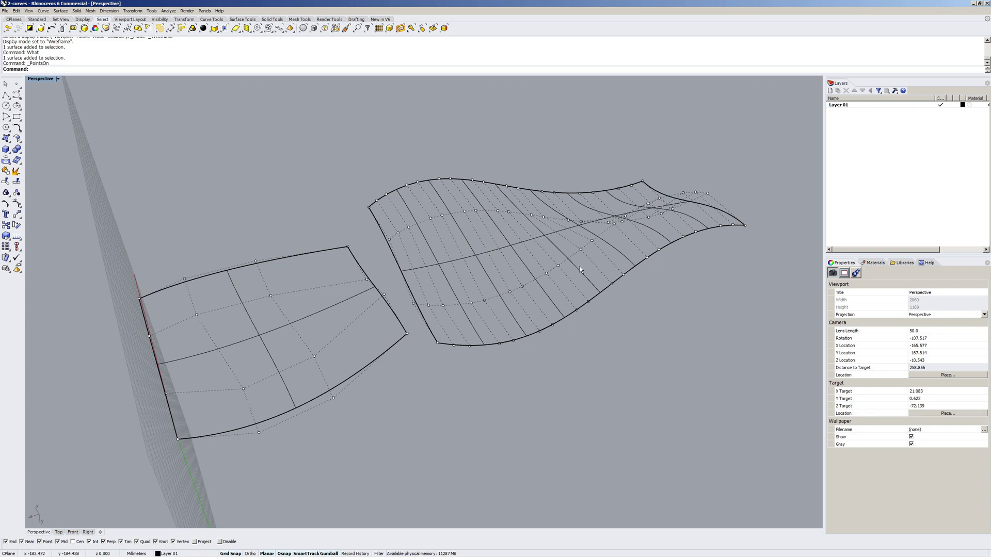
Run What on the right surface and read degree 3 with 18 U and 4 V CVs.
right_click_drag(415, 357, 634, 317)
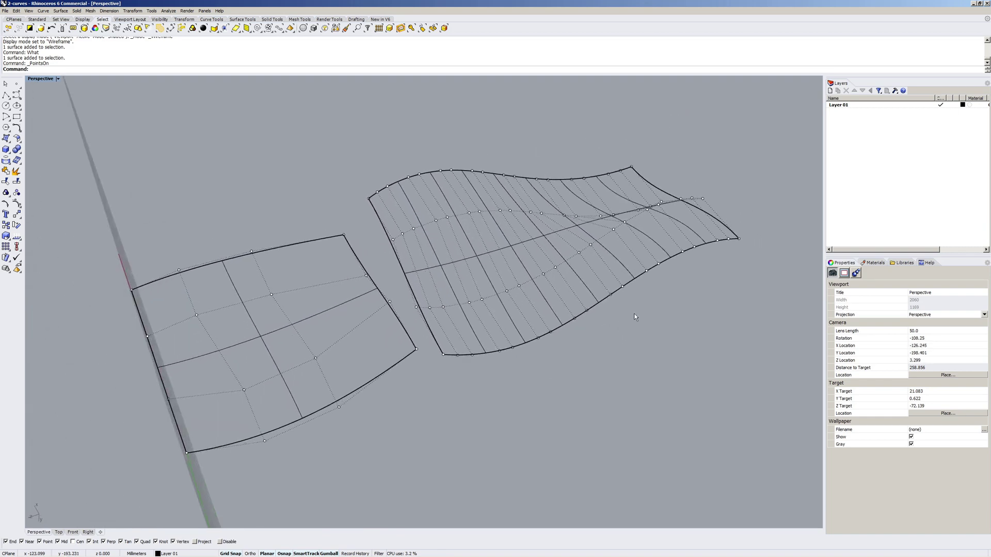
left_click(504, 252)
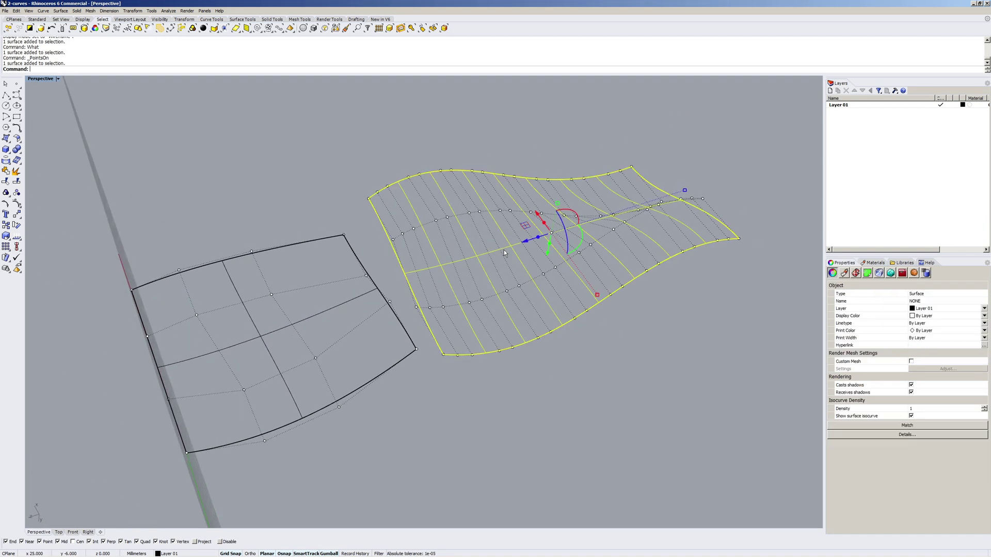
type("What")
key("Return")
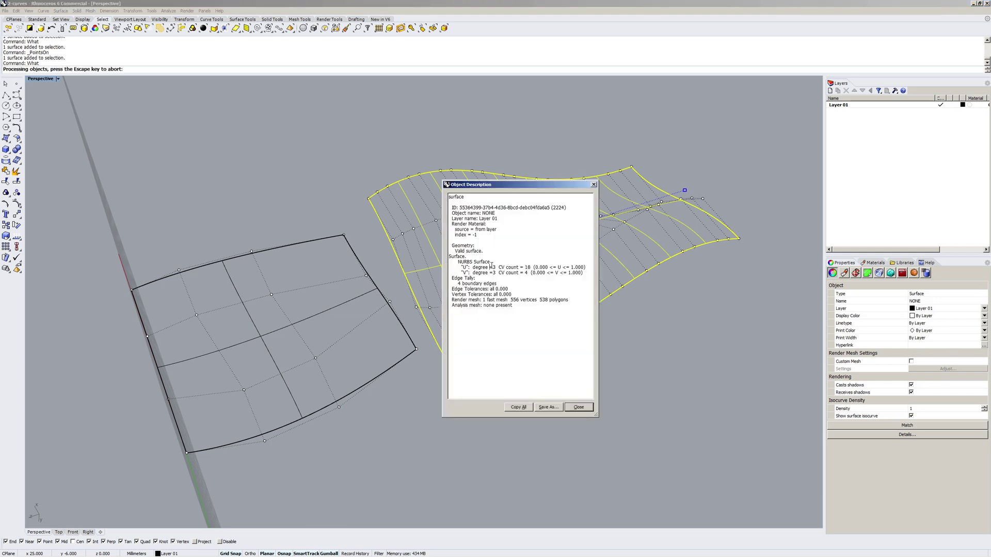
left_click_drag(492, 267, 496, 273)
double_click(525, 273)
double_click(527, 267)
left_click(567, 408)
Hide the control points and return the viewport to Shaded display.
right_click_drag(560, 315, 571, 236)
key("Escape")
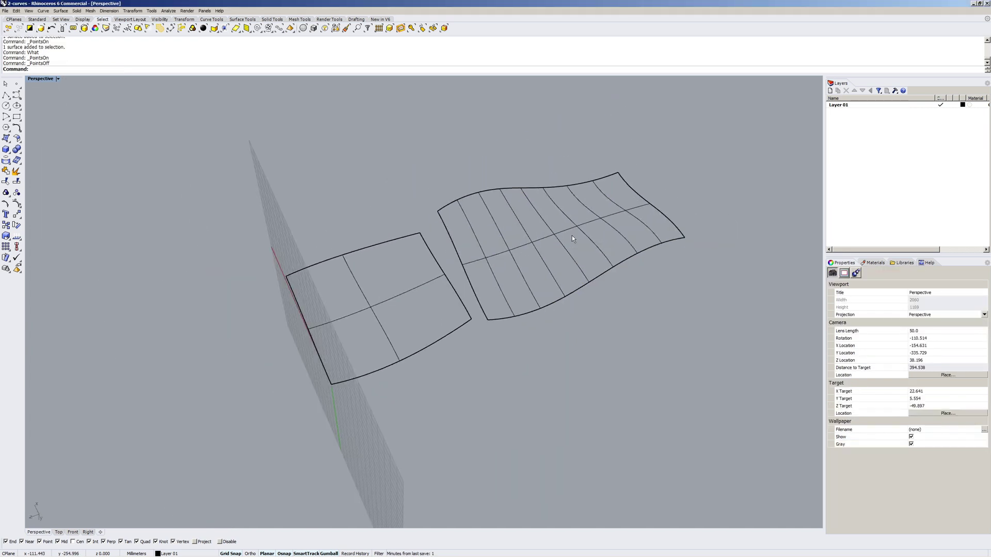
middle_click(571, 235)
left_click(594, 229)
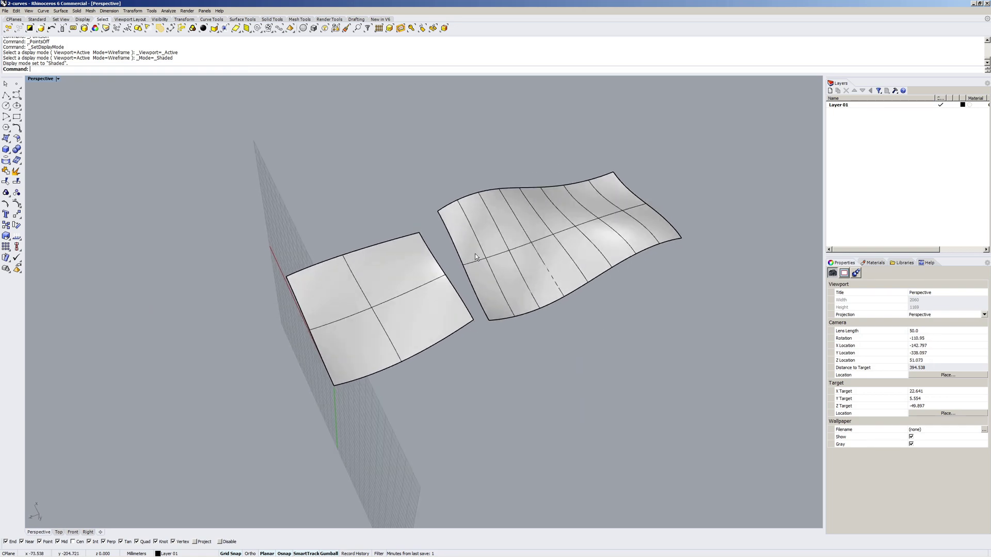
mouse_move(475, 253)
right_mouse_down()
mouse_move(510, 280)
mouse_move(471, 224)
mouse_move(518, 316)
mouse_move(476, 277)
right_mouse_up()
scroll(512, 277, "up", 6)
left_click(530, 228)
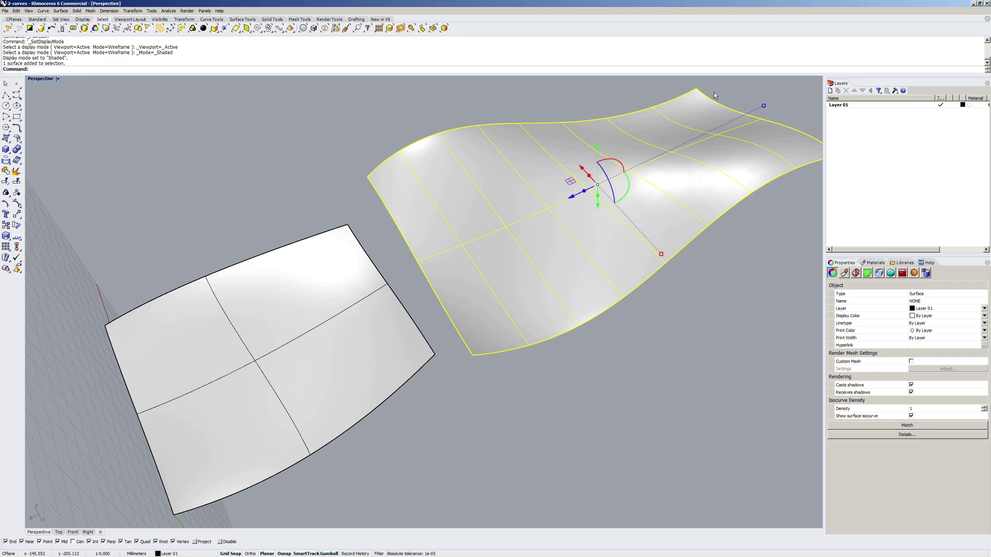
left_click(564, 383)
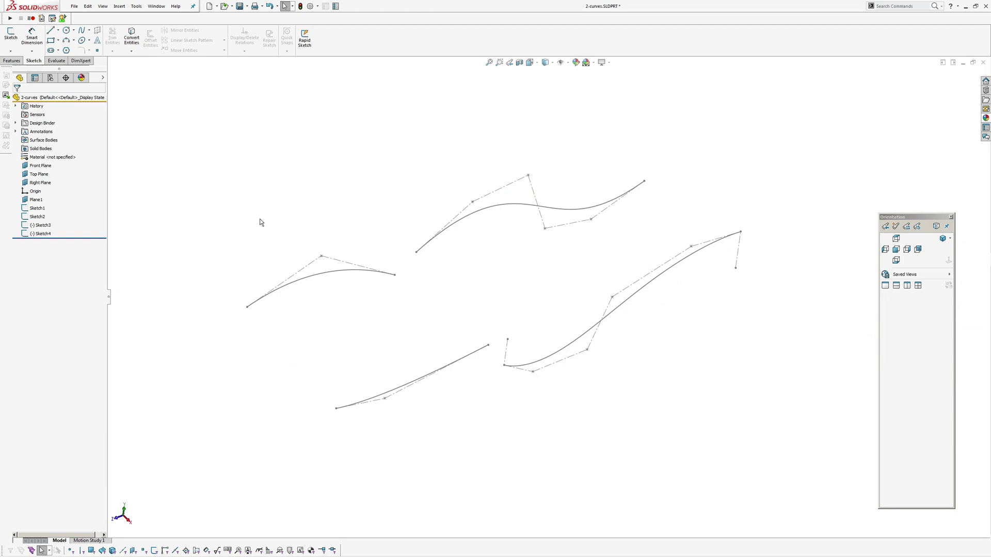
Create a boundary surface from Sketch1 and Sketch2, both profiles set to Normal To Profile.
key("b")
left_click(378, 272)
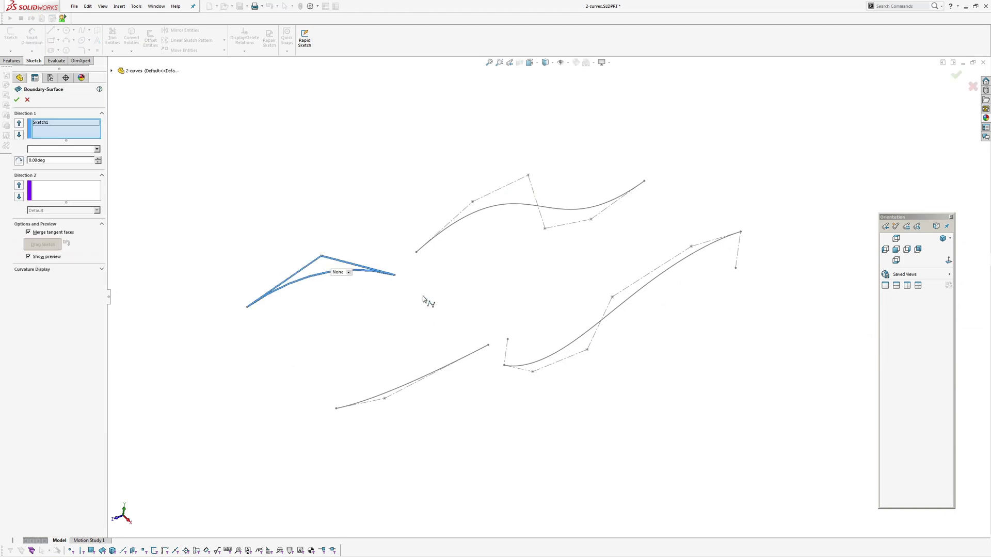
left_click(474, 358)
left_click(41, 151)
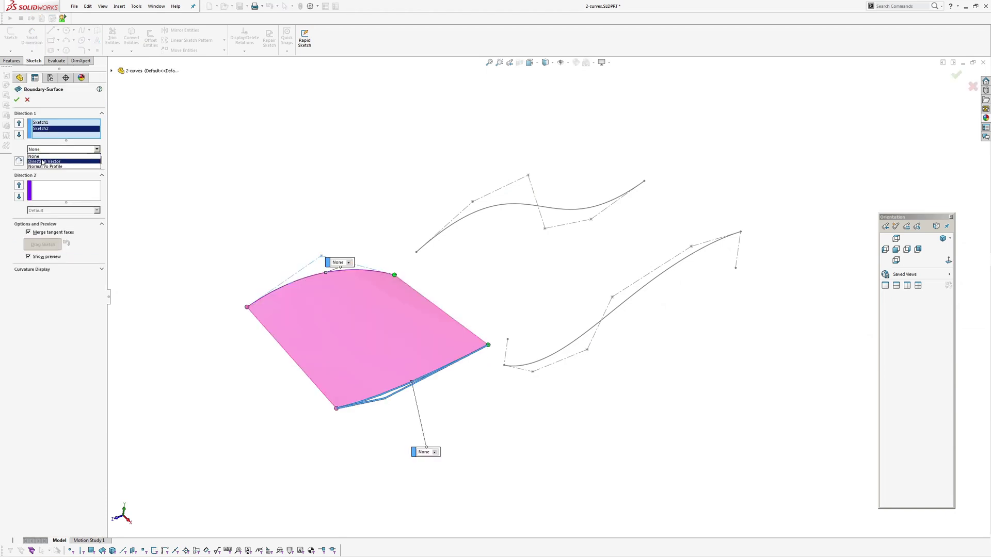
left_click(44, 167)
left_click(40, 123)
left_click(41, 152)
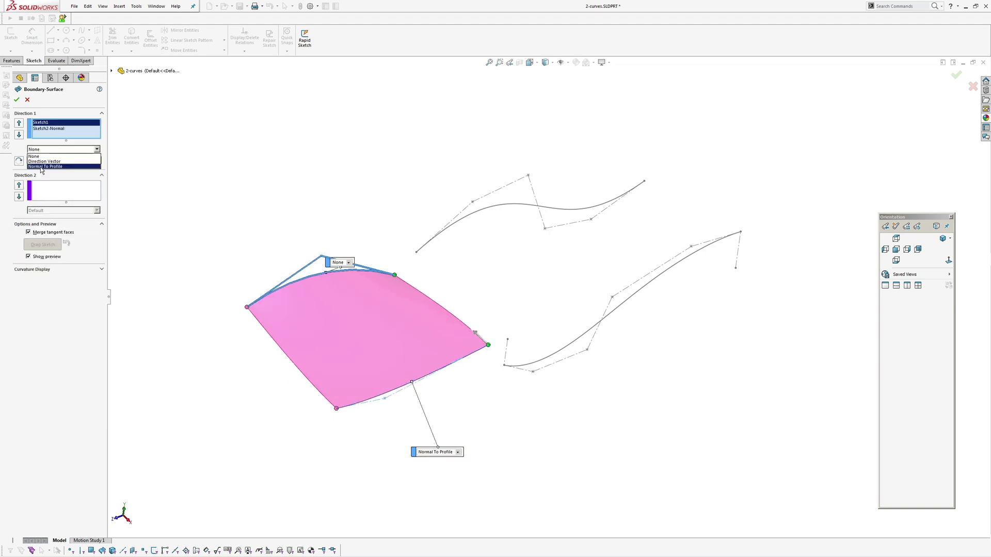
left_click(42, 168)
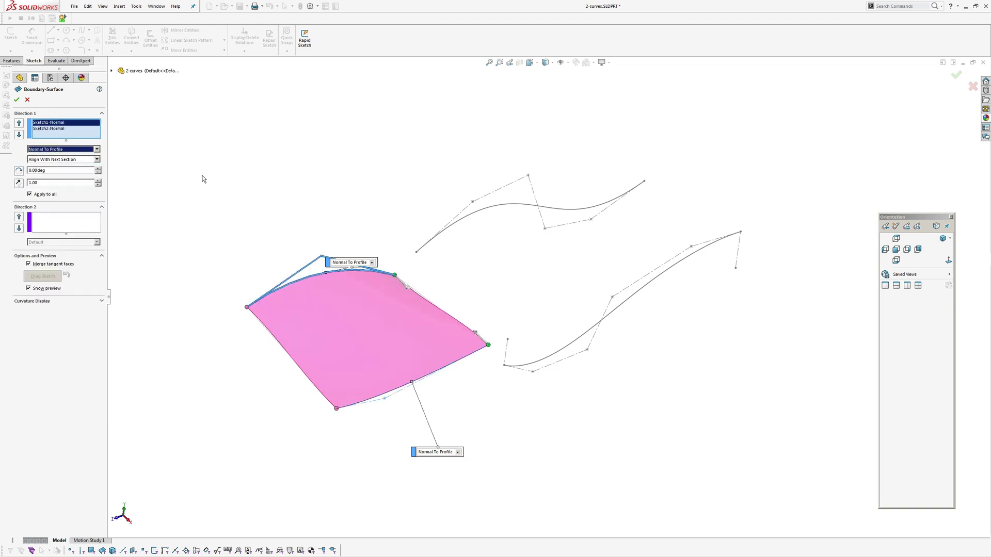
left_click(16, 100)
Create a boundary surface from Sketch3 and Sketch4, both profiles set to Normal To Profile.
key("Return")
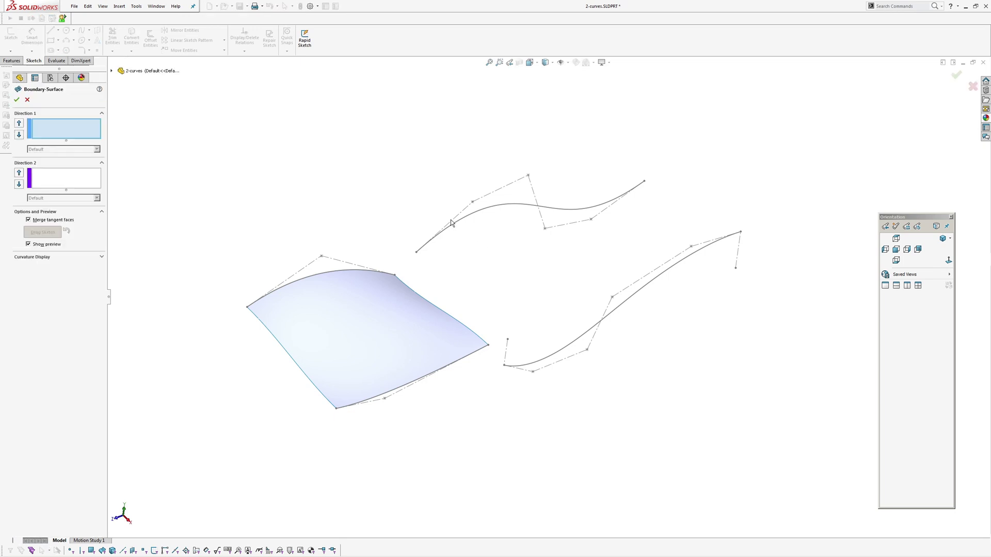
left_click(449, 226)
left_click(542, 362)
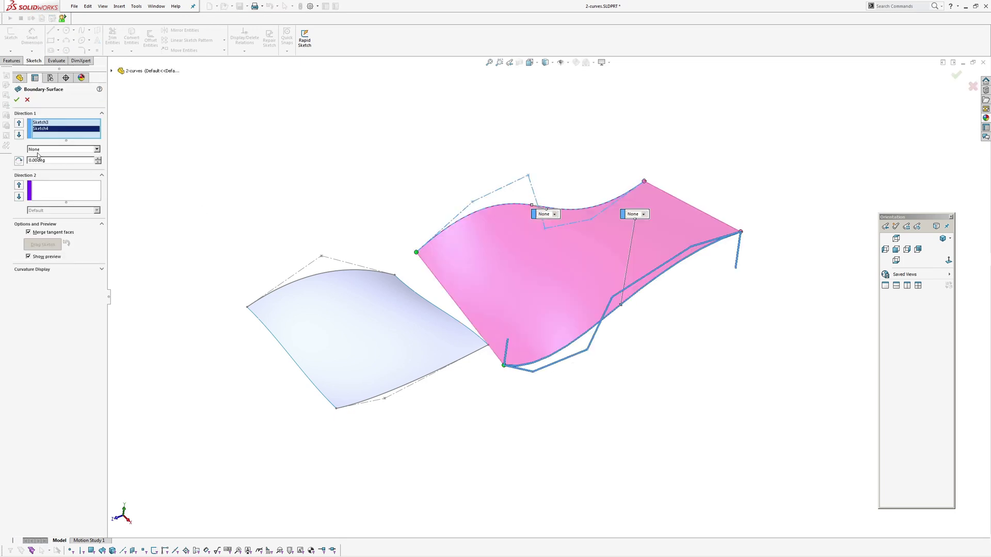
left_click(41, 123)
left_click(61, 149)
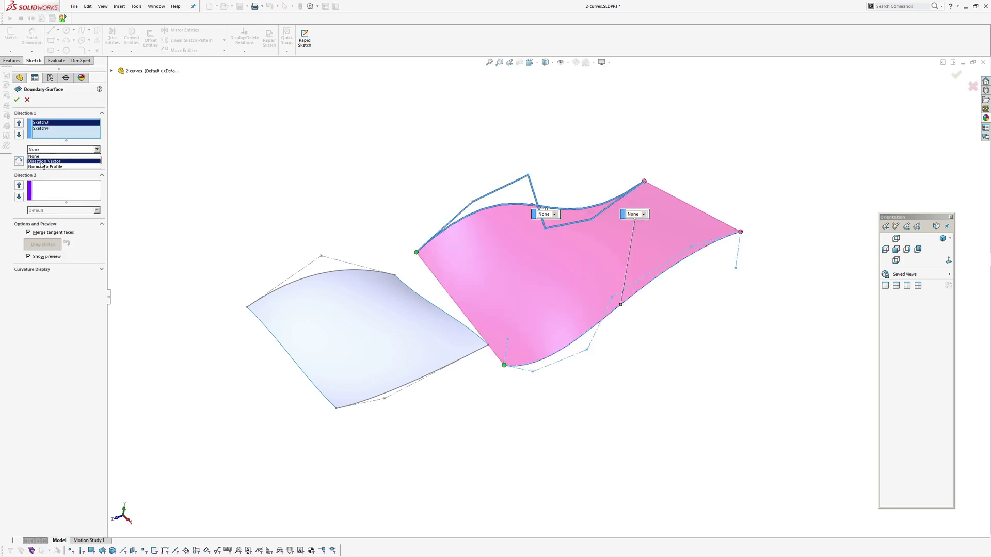
left_click(46, 161)
left_click(41, 129)
left_click(39, 149)
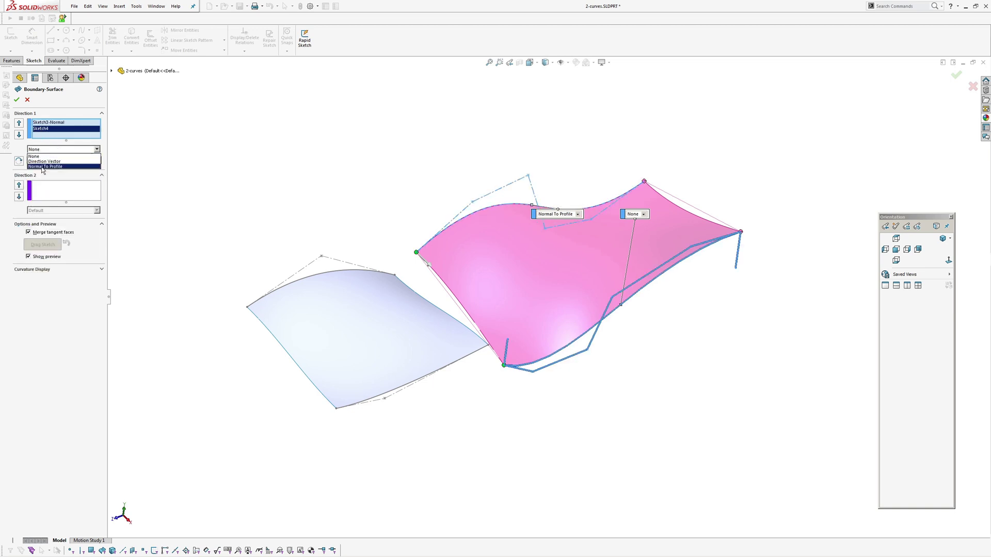
left_click(46, 161)
left_click(16, 99)
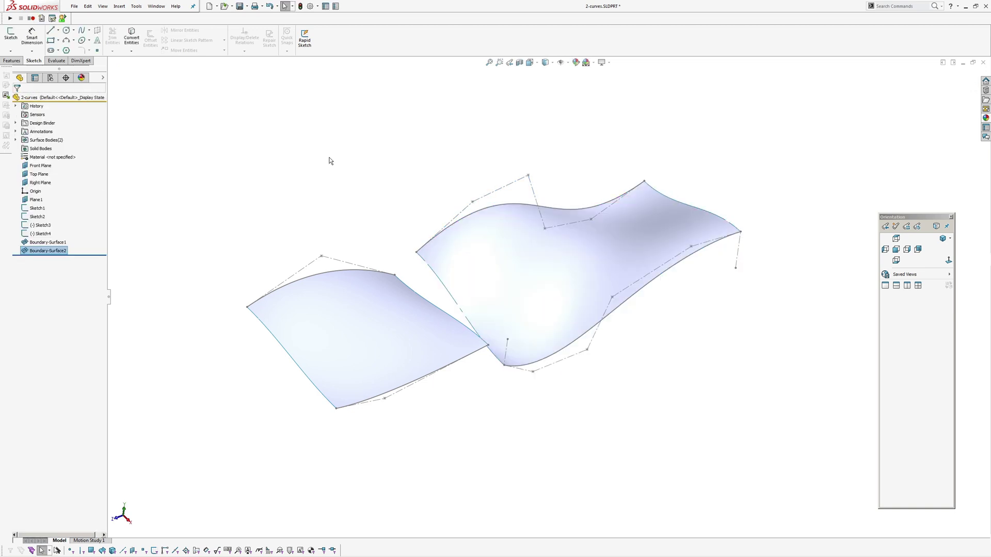
left_click(668, 93)
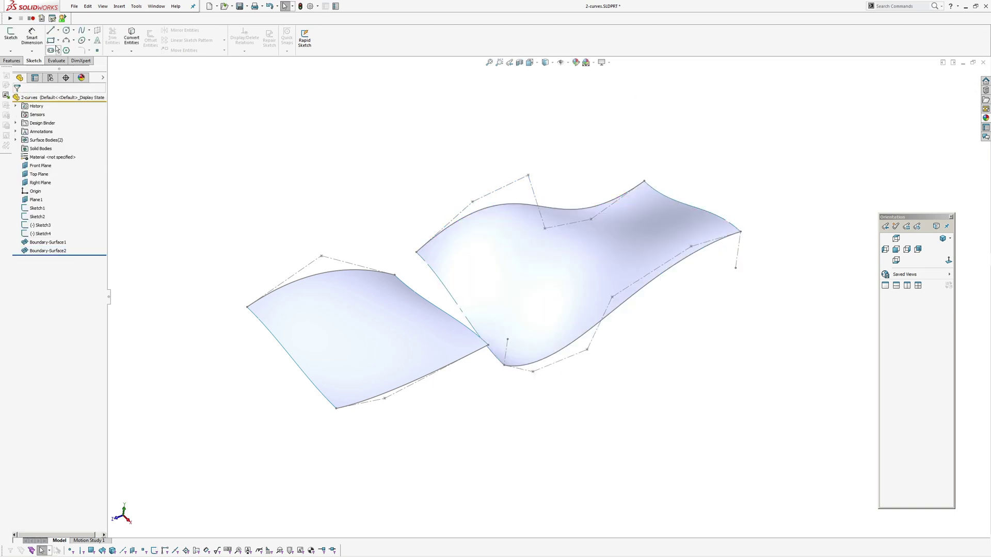
Show control points on both surfaces and switch the viewport to Wireframe.
left_click(74, 6)
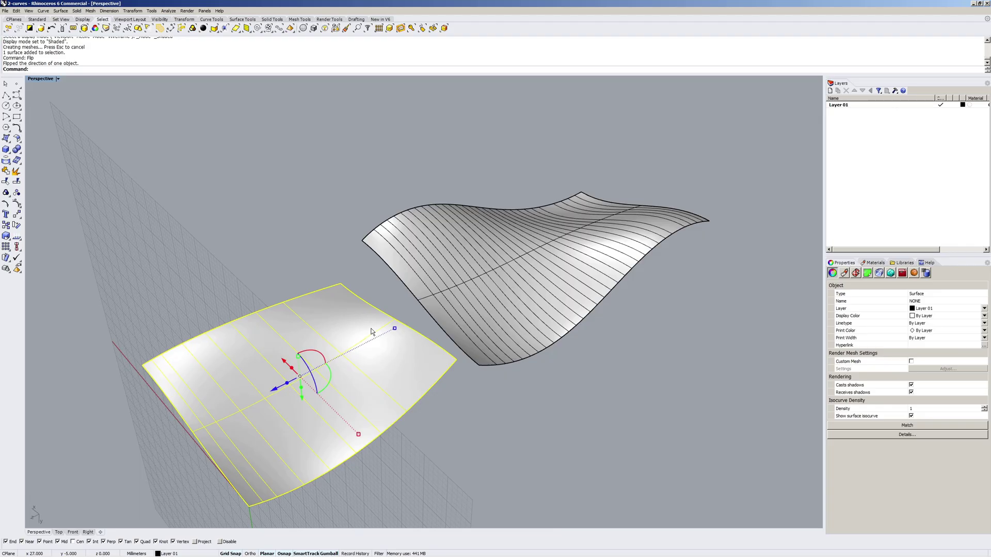
right_click_drag(447, 346, 451, 352)
left_click(383, 264)
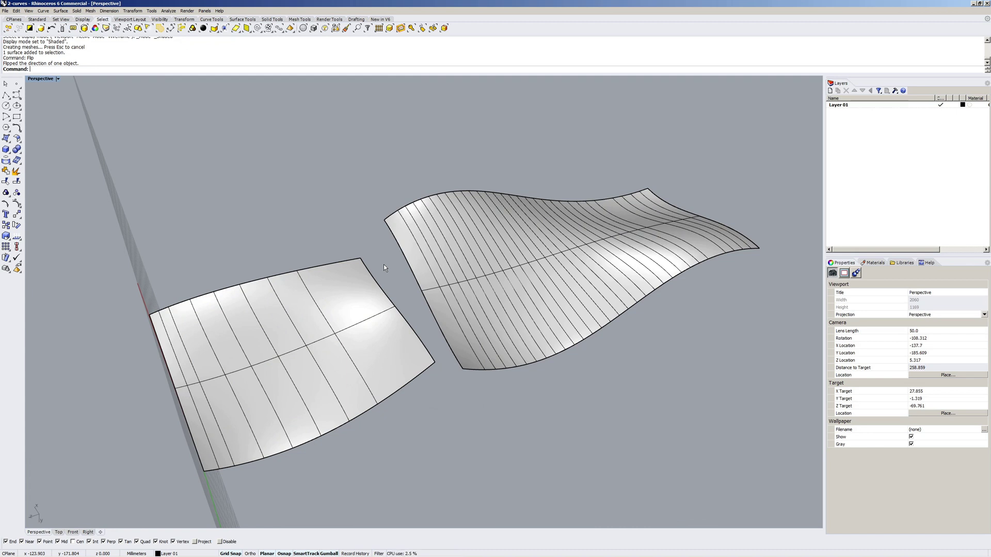
left_click_drag(489, 138, 365, 314)
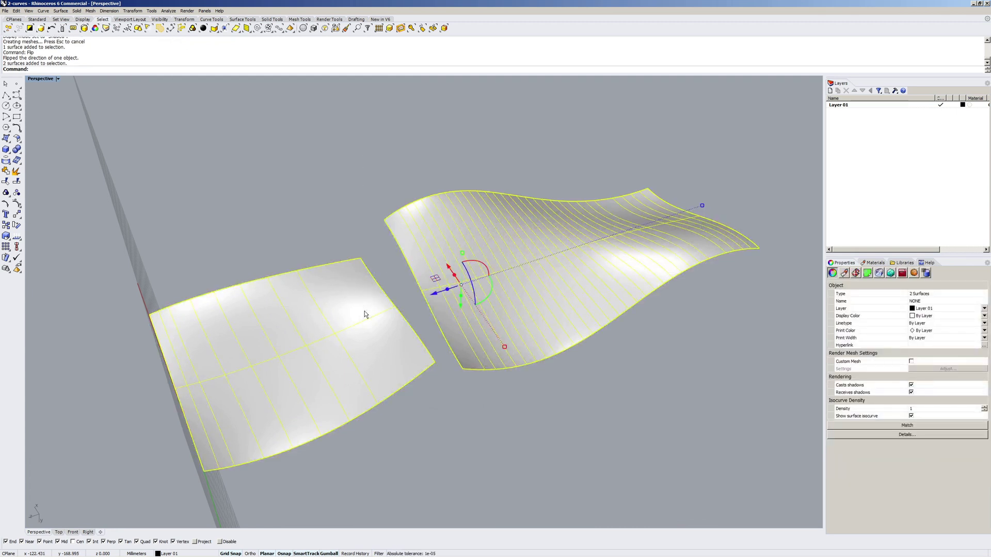
key("F10")
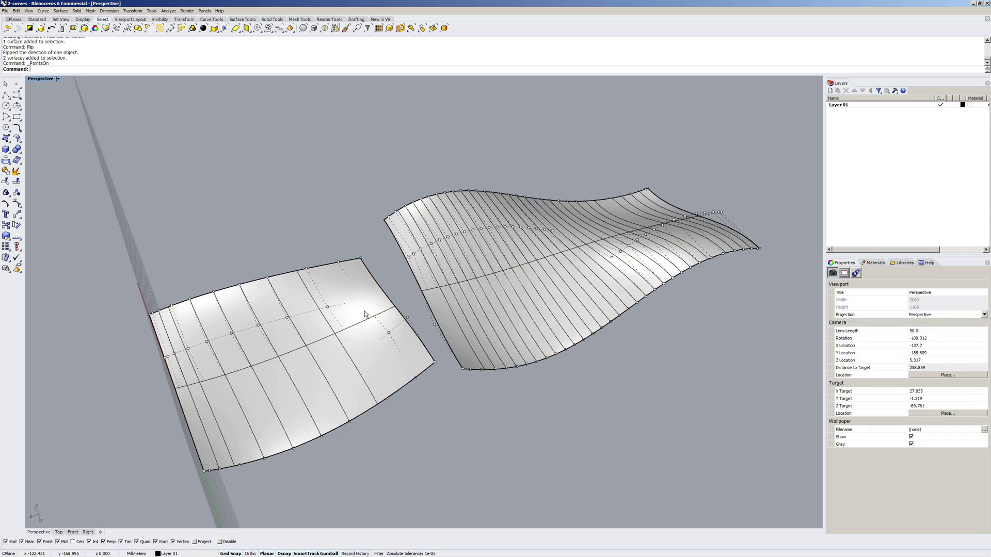
middle_click(379, 254)
left_click(382, 247)
right_click_drag(382, 251, 392, 255)
Run What on the right surface: degree 3 with 33 U and 4 V CVs.
left_click(442, 258)
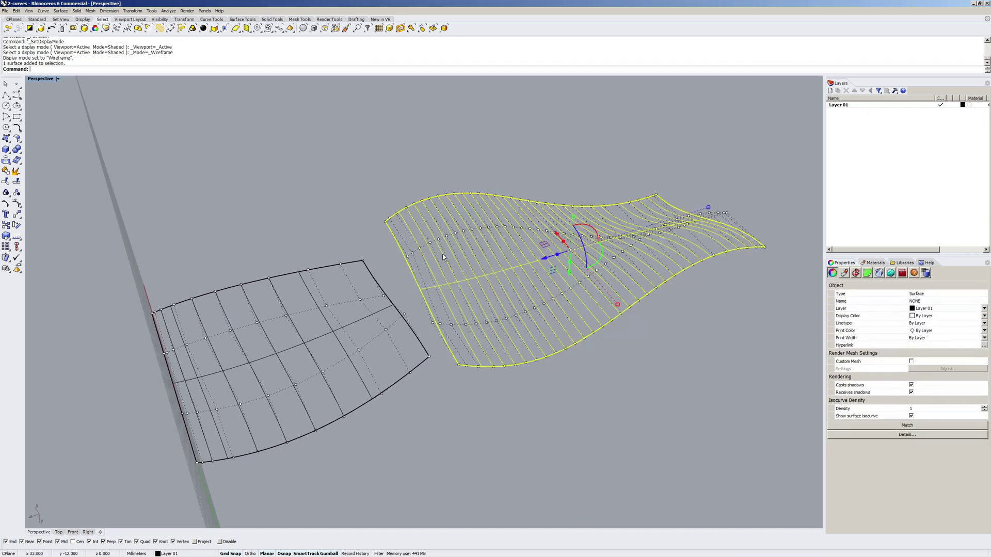
type("What")
key("Return")
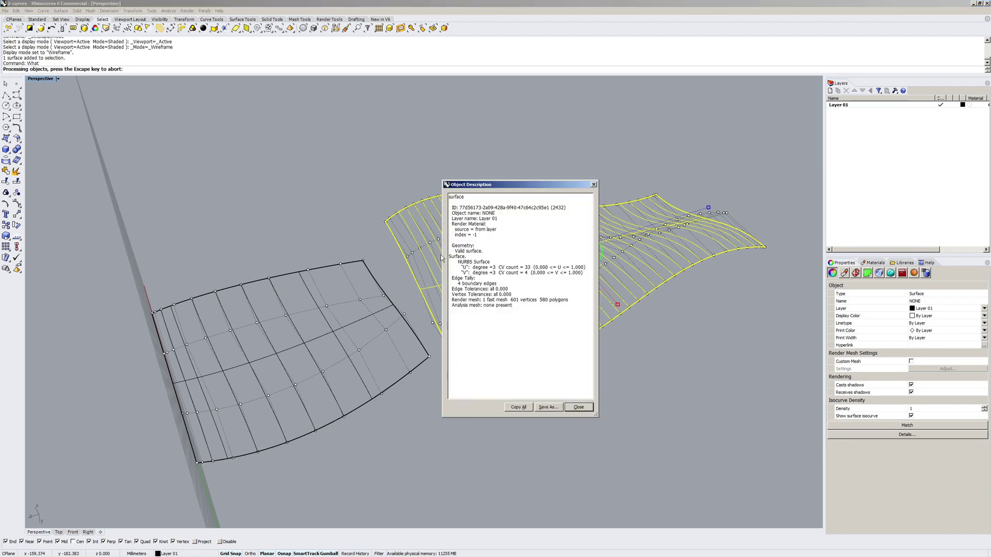
left_click_drag(519, 267, 530, 267)
left_click_drag(538, 187, 670, 294)
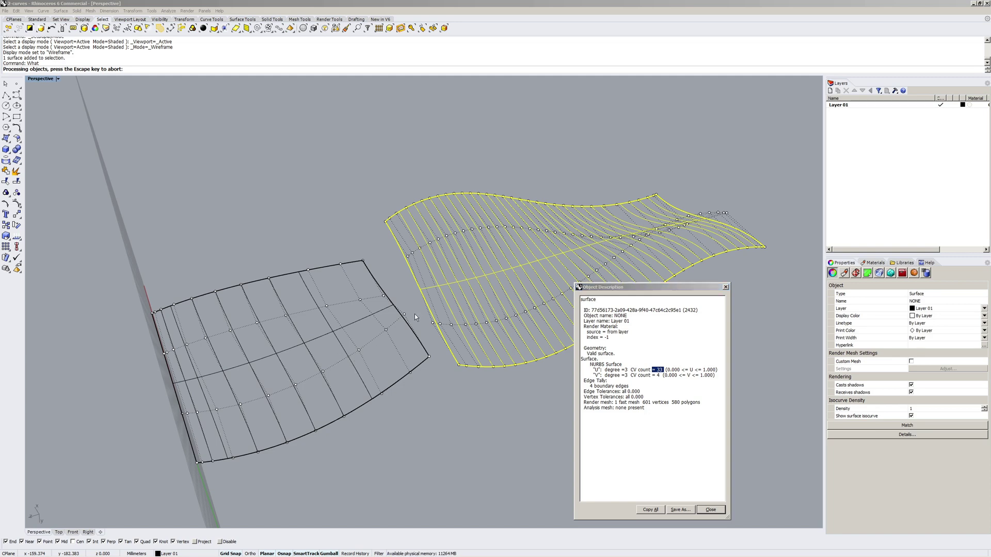
left_click(711, 510)
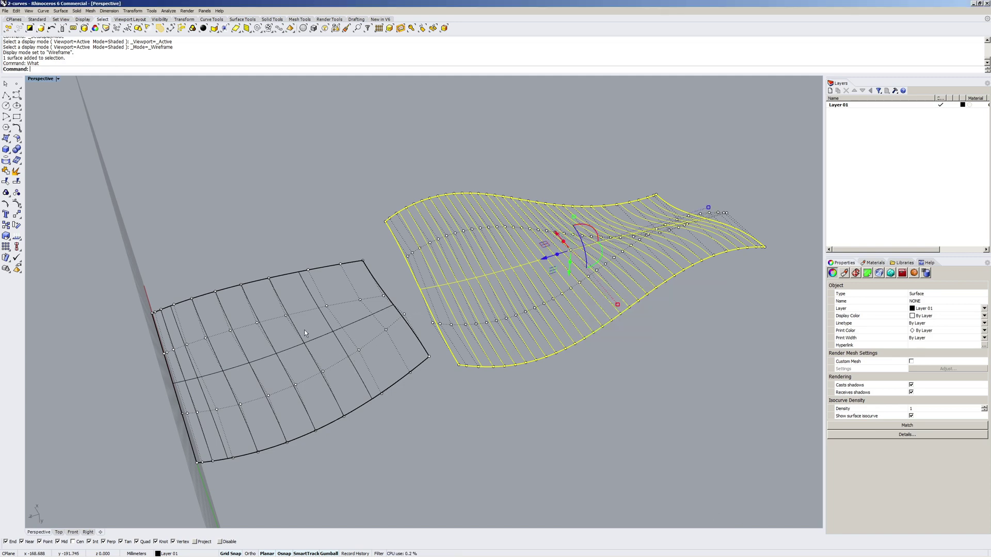
right_click_drag(290, 300, 317, 246)
left_click(241, 308)
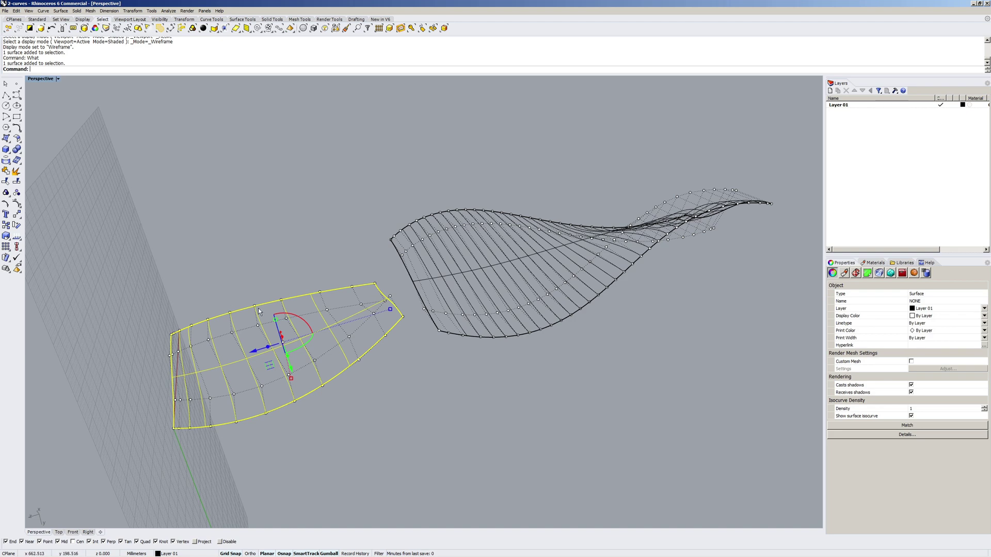
right_click_drag(259, 311, 206, 291)
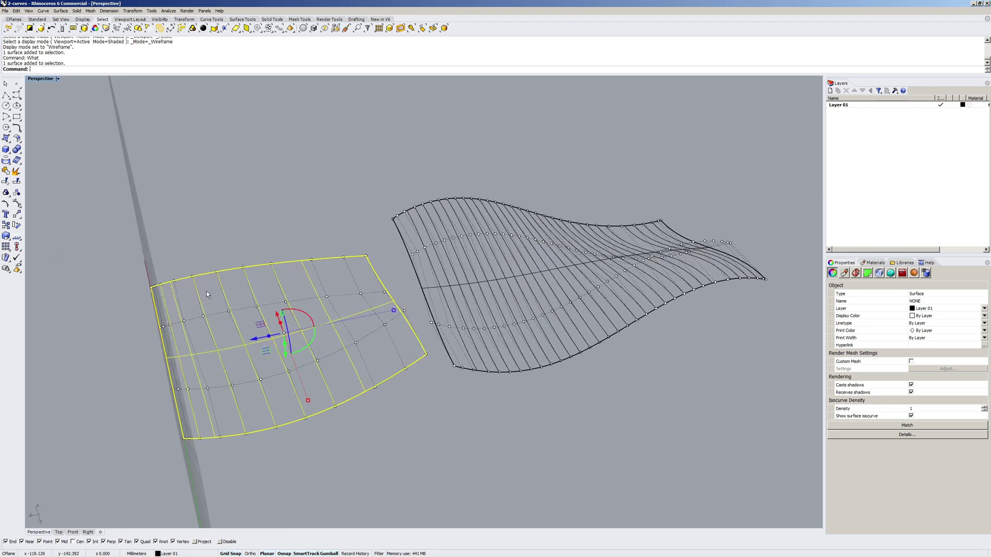
type("What")
key("Return")
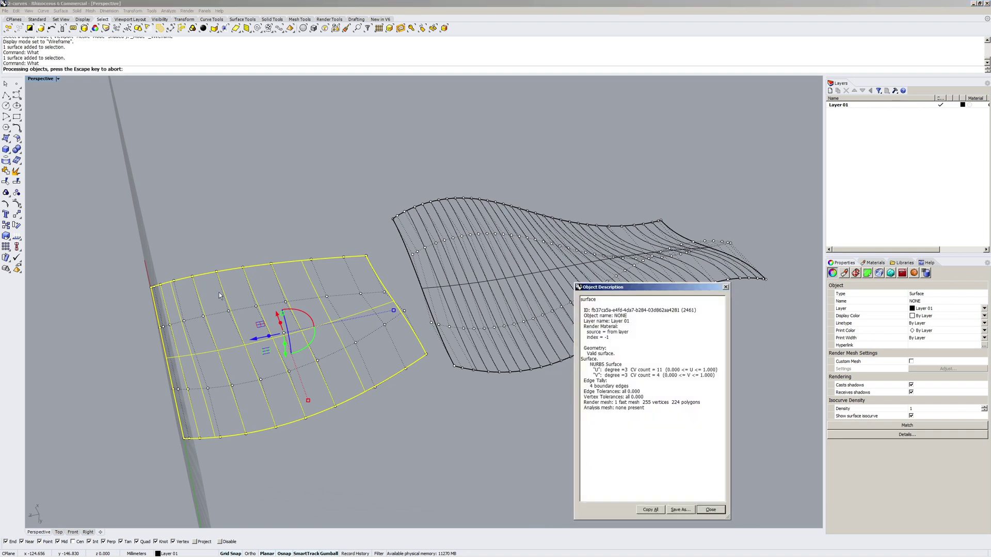
left_click_drag(662, 369, 651, 370)
left_click(719, 511)
right_click_drag(347, 311, 407, 320)
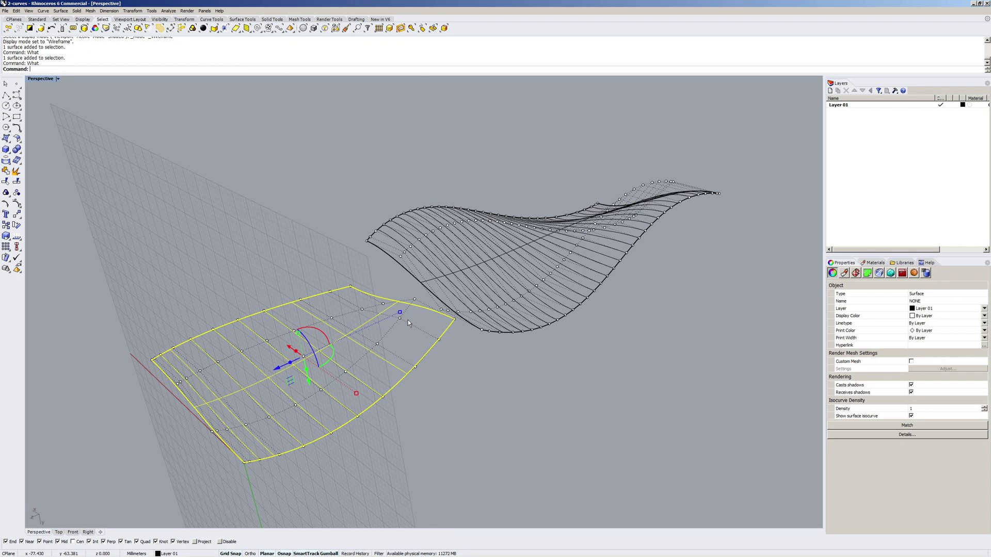
right_click_drag(519, 312, 614, 389)
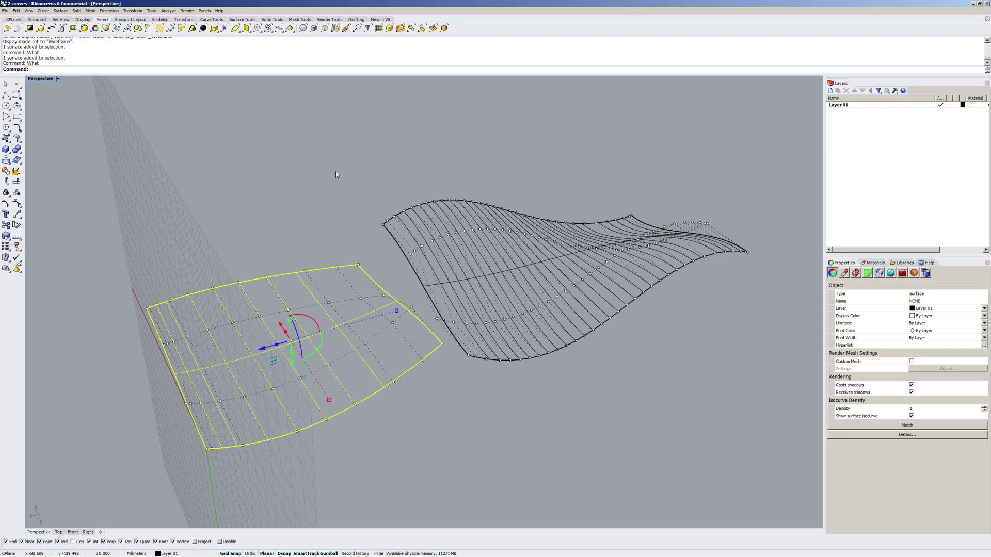
Loft Surface-Loft1 from Sketch1 guided by Sketch5 and Sketch6, start Normal To Profile.
left_click(312, 162)
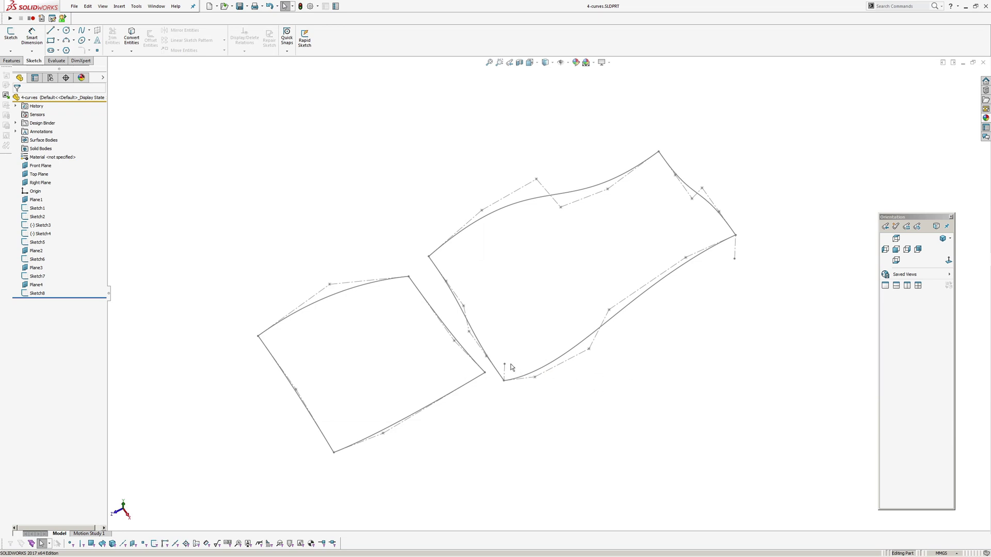
middle_click_drag(508, 365, 490, 342)
key("l")
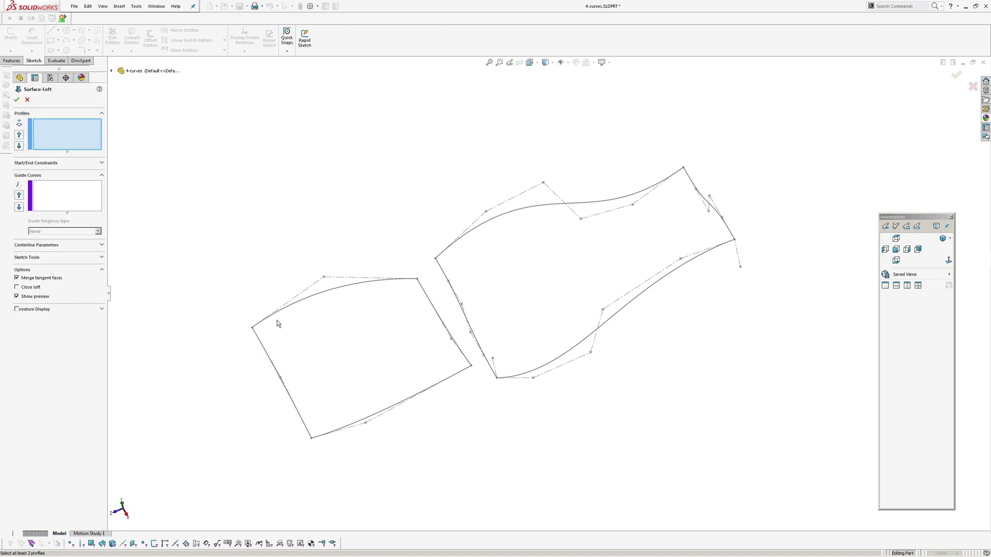
left_click(279, 312)
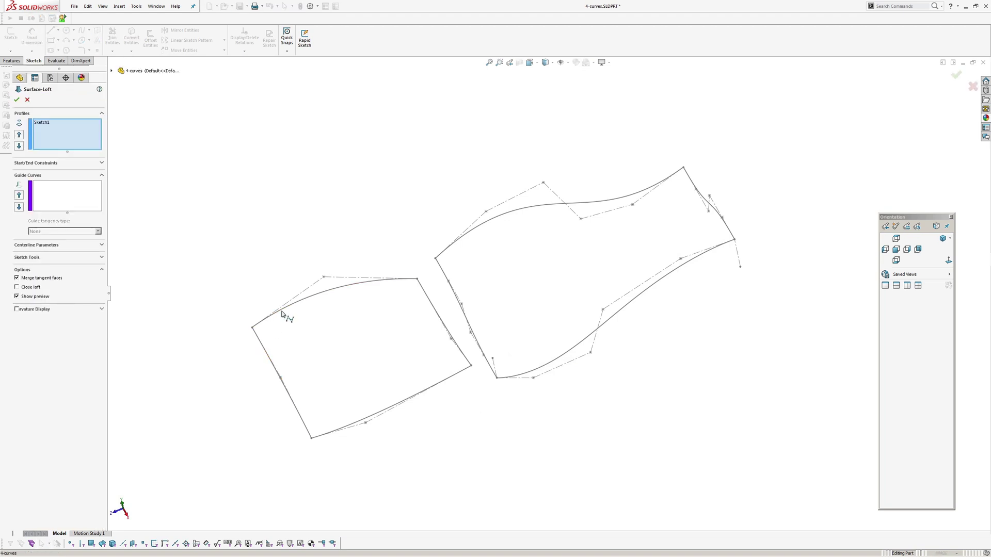
left_click(54, 188)
left_click(260, 346)
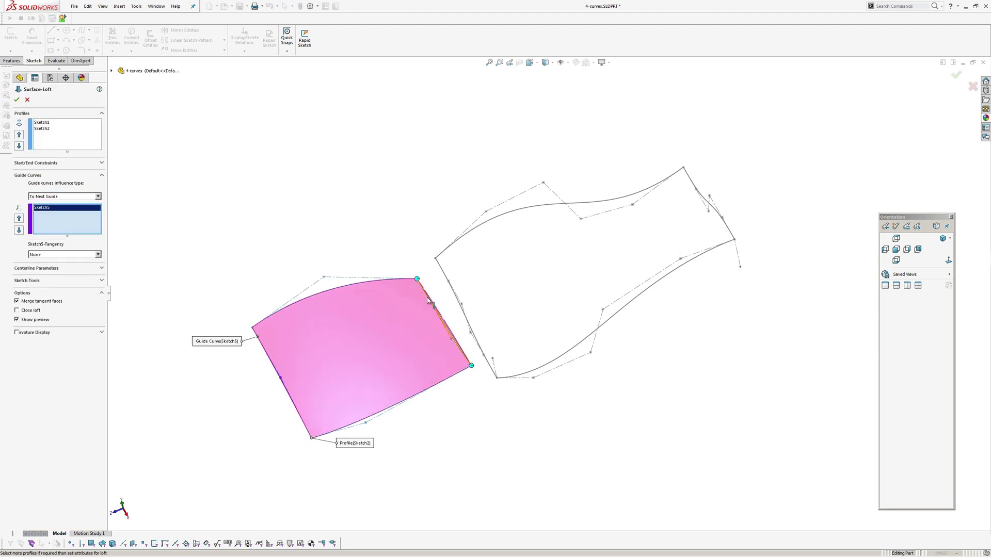
left_click(428, 321)
mouse_move(429, 323)
middle_mouse_down()
mouse_move(417, 222)
mouse_move(395, 247)
middle_mouse_up()
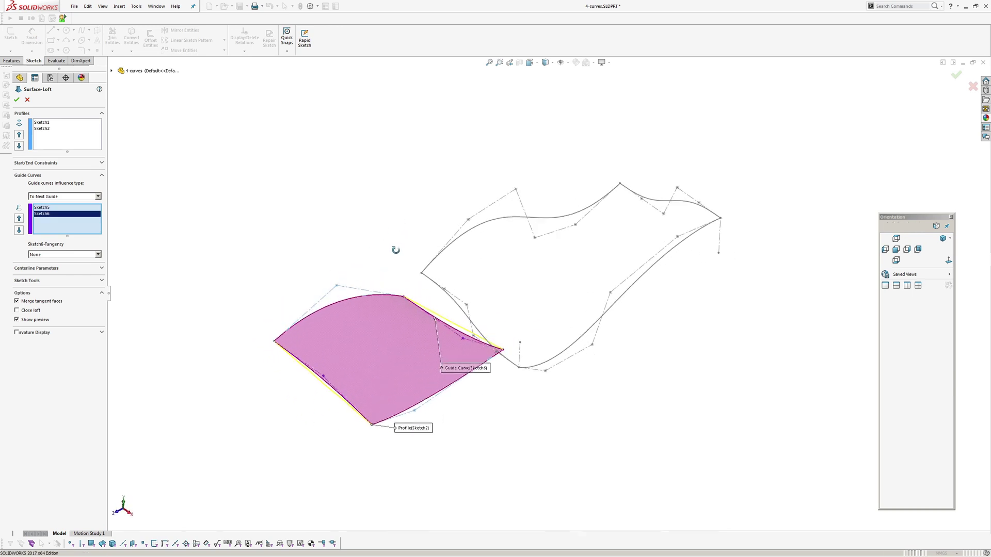
left_click(41, 122)
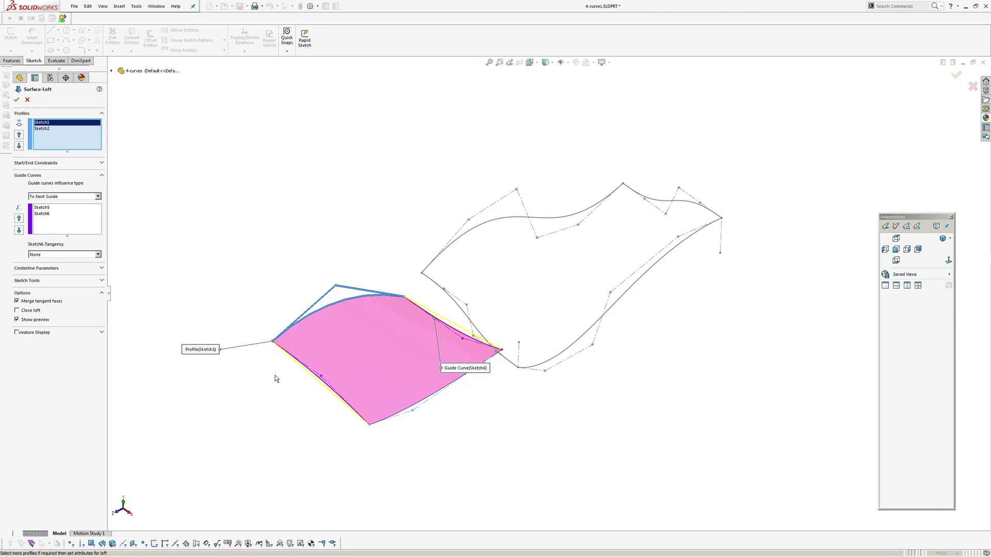
left_click(43, 163)
left_click(50, 179)
left_click(51, 199)
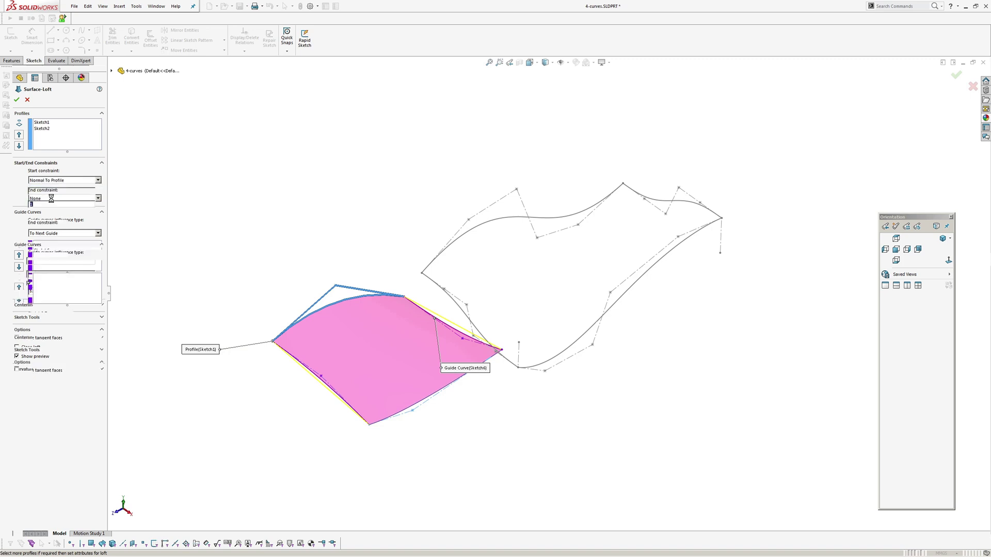
right_click(195, 216)
middle_click_drag(421, 207, 349, 198, "ctrl")
Loft Surface-Loft2 between Sketch3 and Sketch4, guided by Sketch7 and Sketch8, start Normal To Profile.
key("Return")
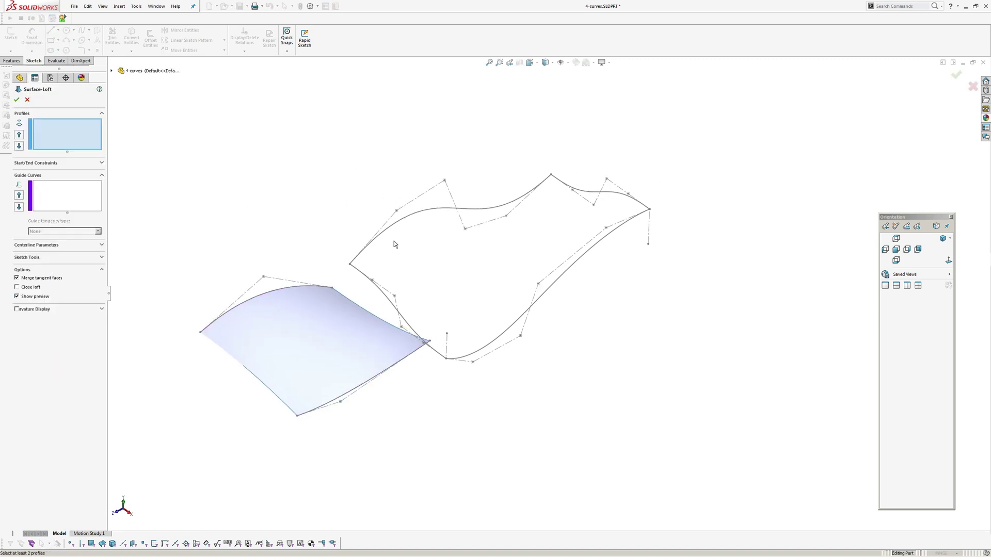
left_click(397, 226)
left_click(490, 340)
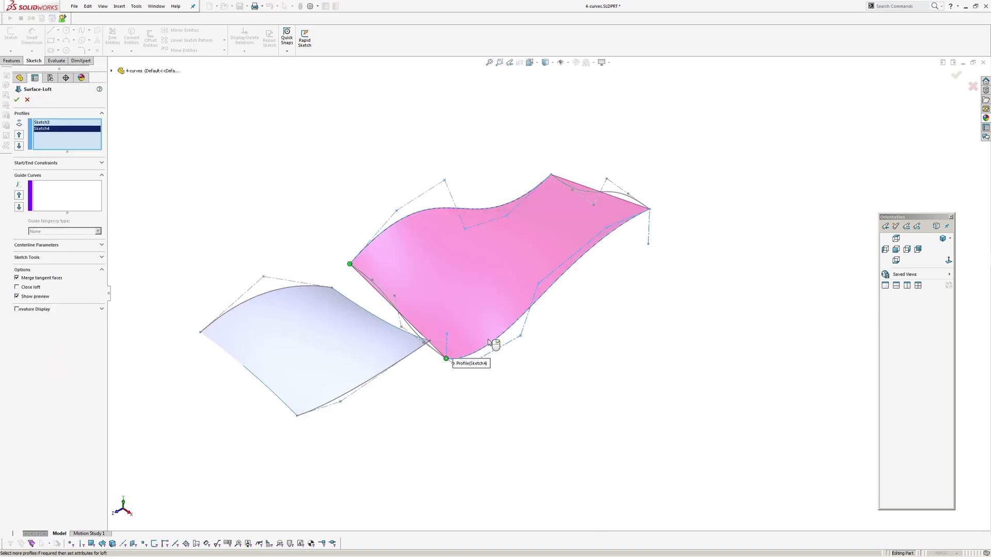
left_click(52, 194)
left_click(364, 274)
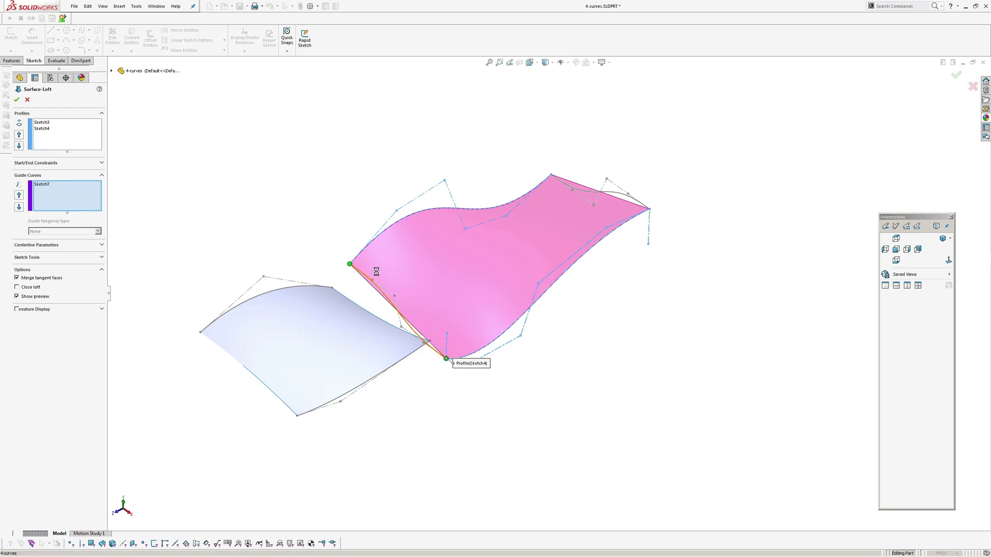
left_click(565, 184)
middle_click_drag(538, 255, 554, 237, "ctrl")
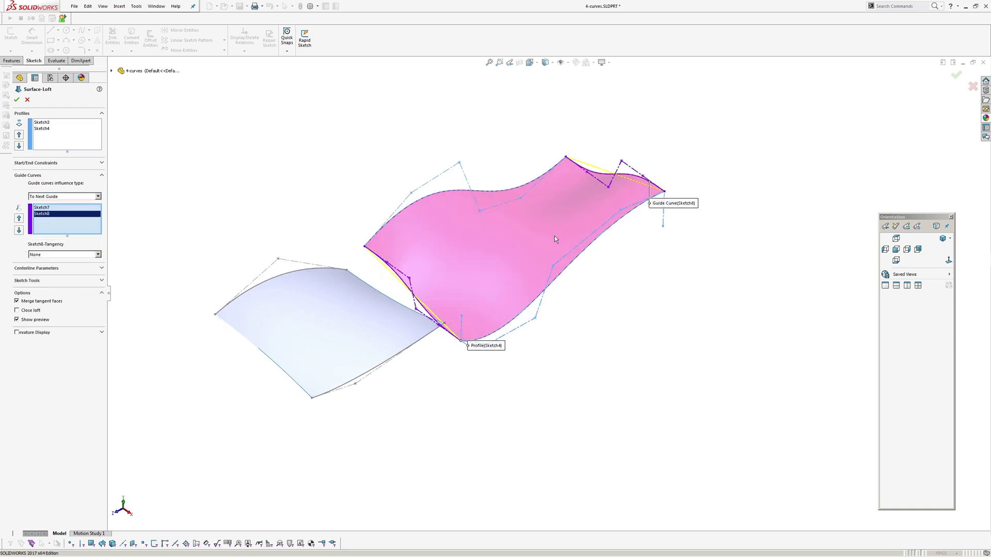
left_click(46, 123)
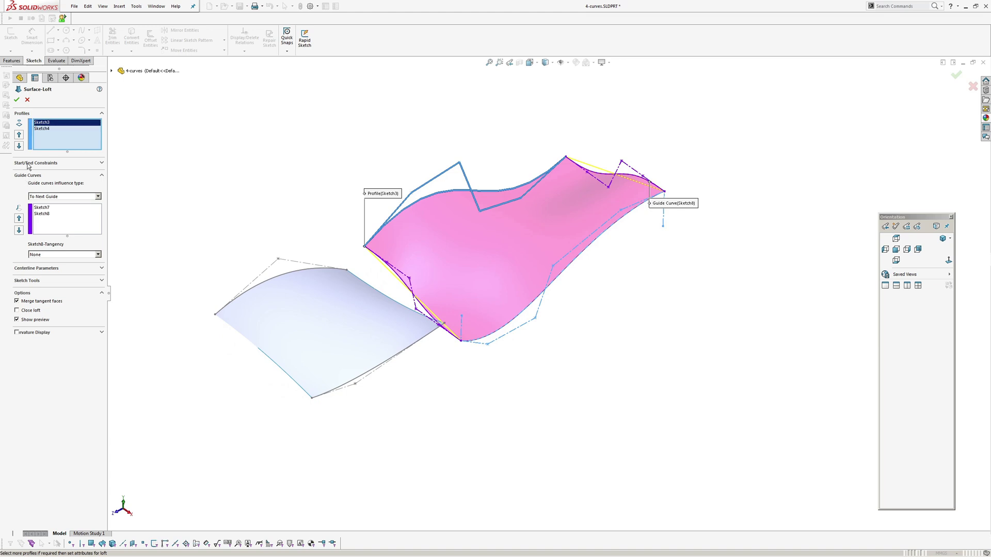
left_click(31, 163)
left_click(36, 180)
left_click(43, 197)
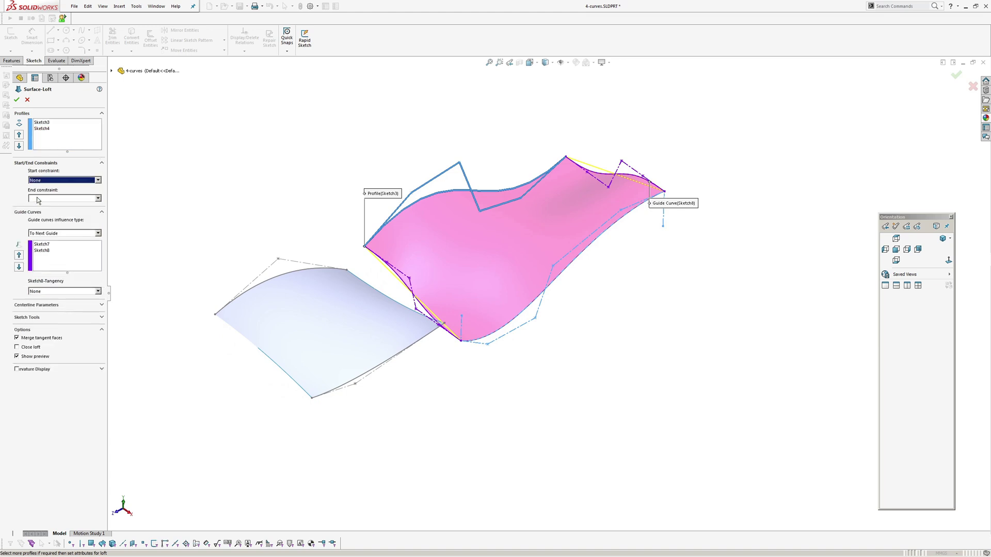
key("Return")
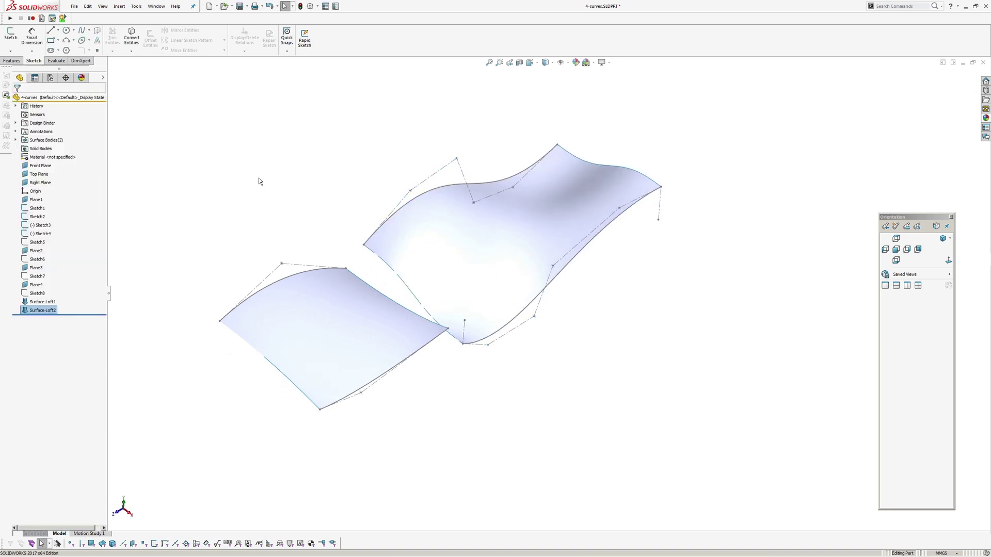
Toggle the visibility of Sketch8 and Sketch7 with their control polygons.
left_click(36, 293)
key("h")
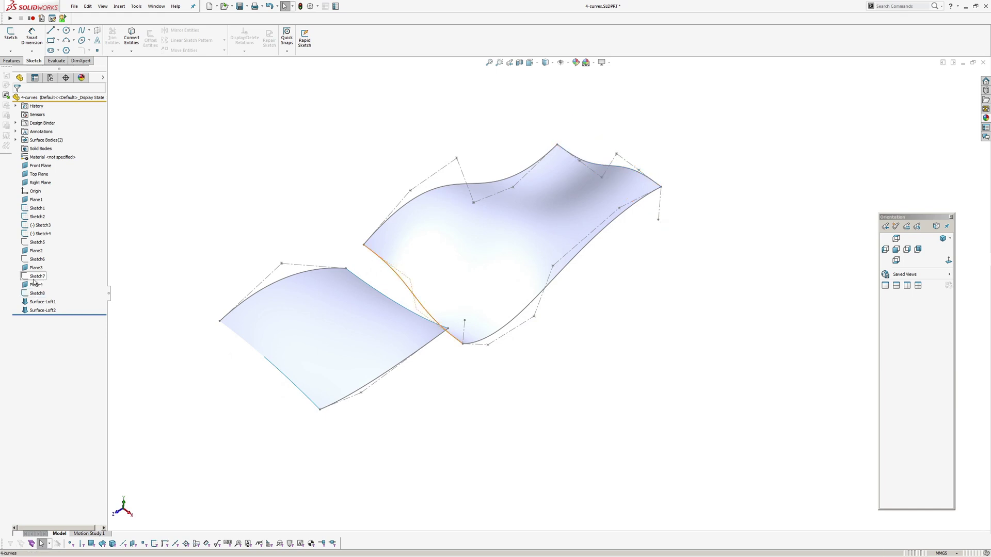
left_click(36, 277)
key("h")
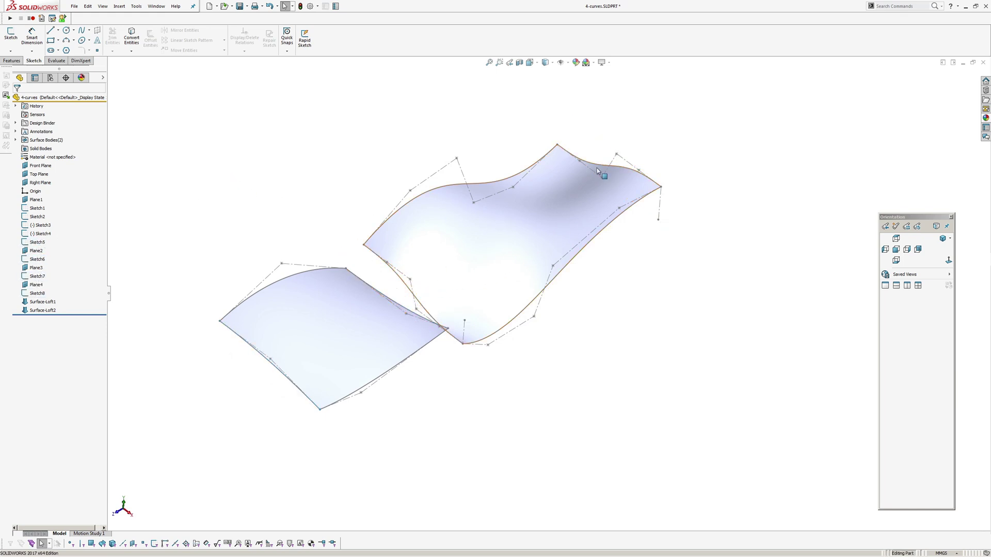
Inspect Surface-Loft2 and its right edge spline from several angles.
middle_click_drag(646, 196, 621, 185)
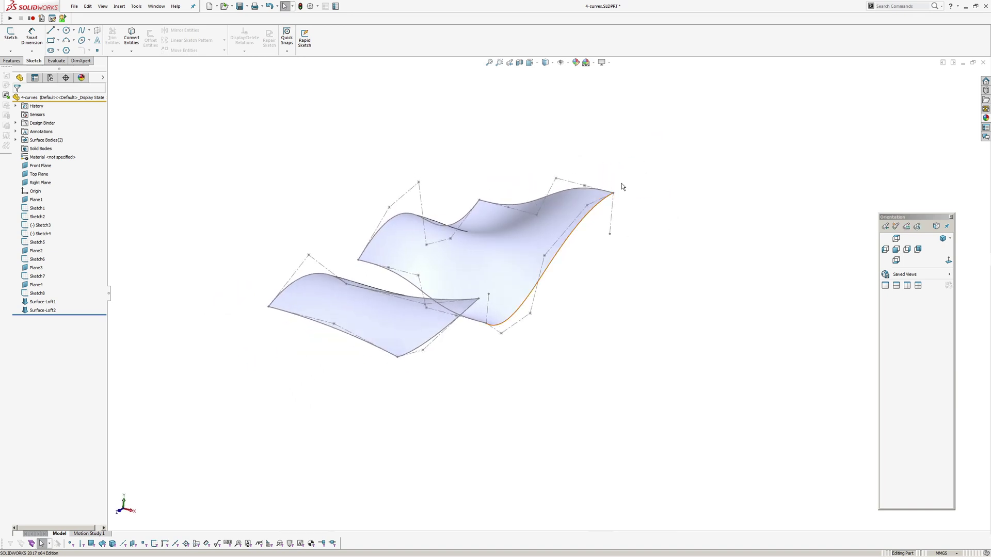
scroll(621, 185, "down", 3)
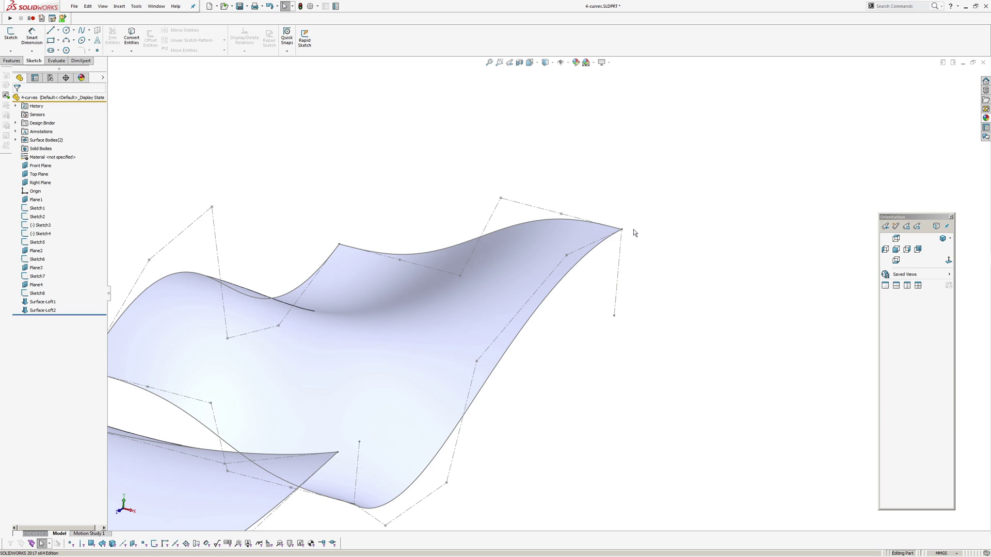
left_click(560, 279)
left_click(561, 279)
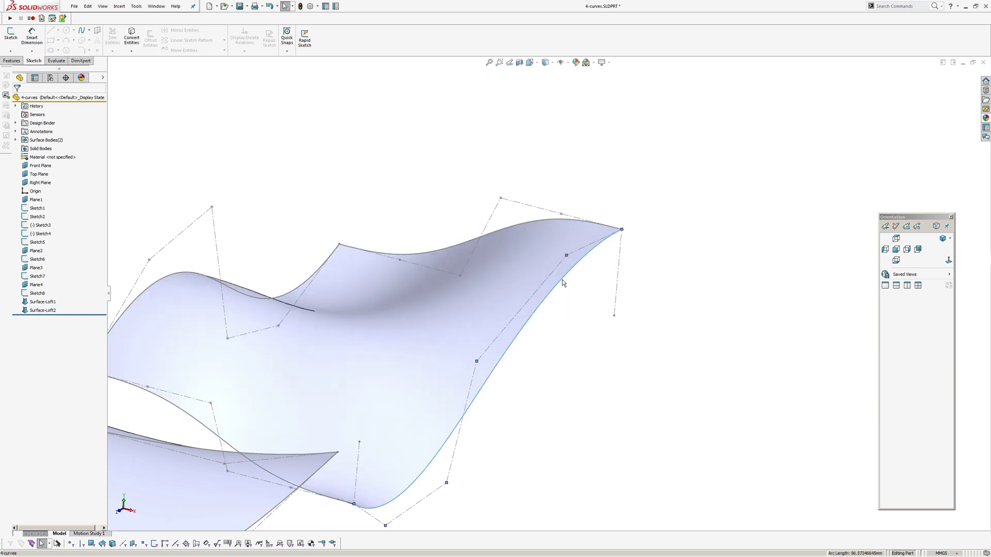
scroll(585, 300, "up", 2)
middle_click_drag(585, 300, 564, 231, "ctrl")
middle_click_drag(520, 197, 514, 244)
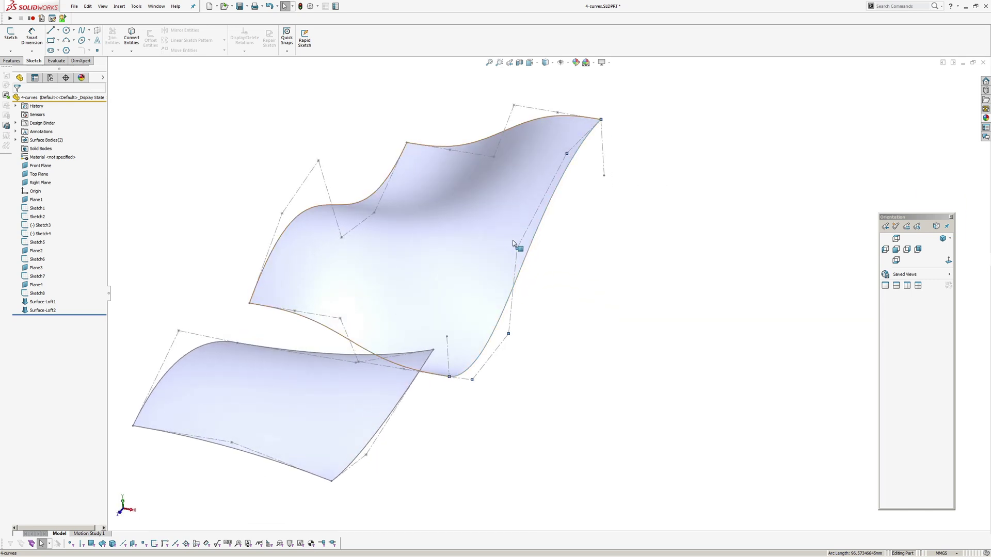
middle_click_drag(570, 228, 506, 325)
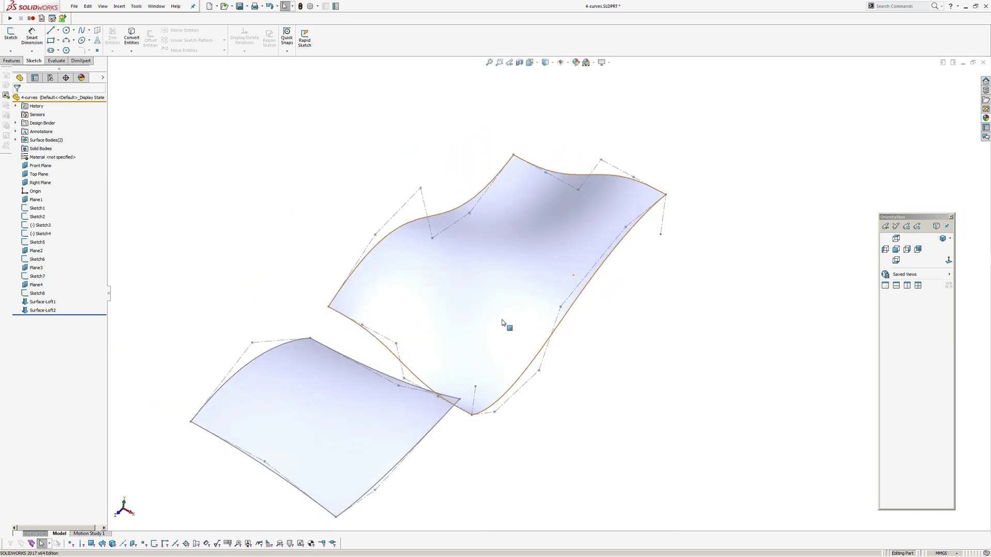
scroll(473, 283, "down", 3)
scroll(473, 283, "up", 2)
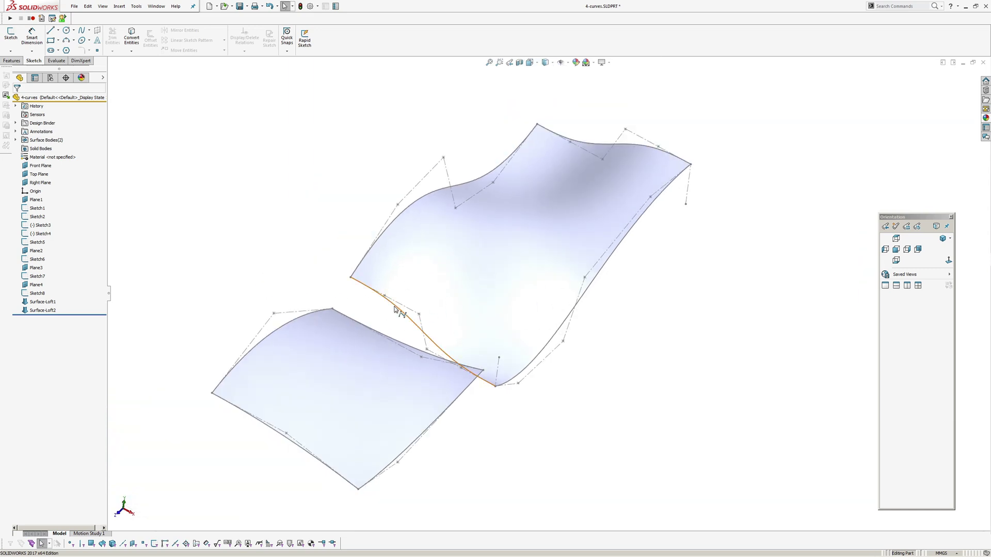
Check the shared edge and upper loft surface, then clear the selection.
left_click(395, 310)
left_click(386, 274)
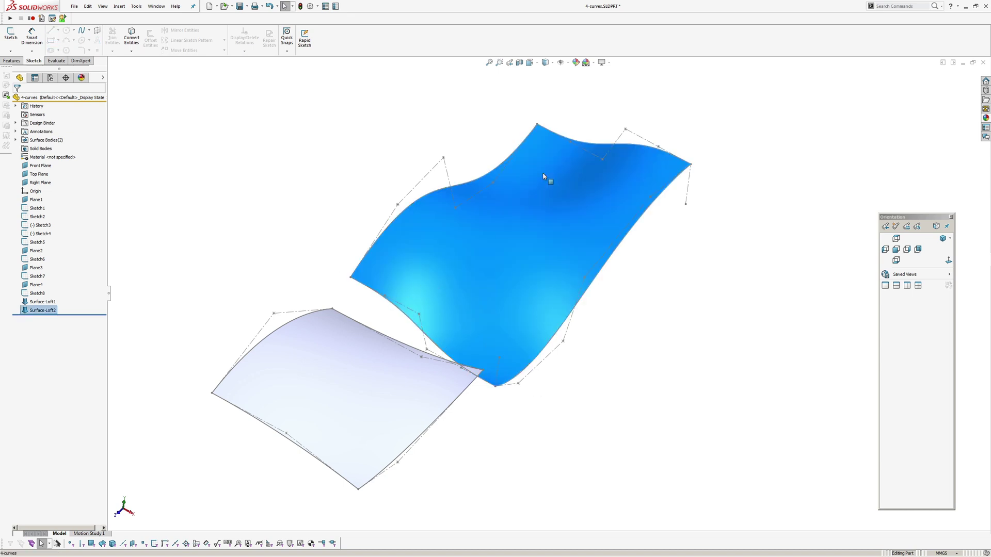
middle_click_drag(453, 221, 420, 215)
left_click(322, 222)
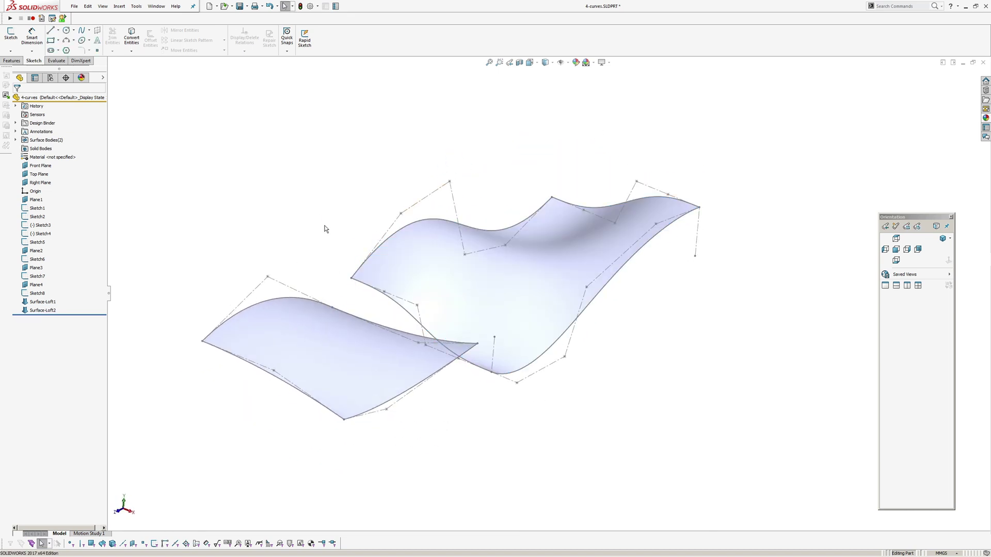
mouse_move(322, 222)
middle_mouse_down()
mouse_move(358, 249)
mouse_move(309, 205)
mouse_move(315, 232)
mouse_move(315, 205)
middle_mouse_up()
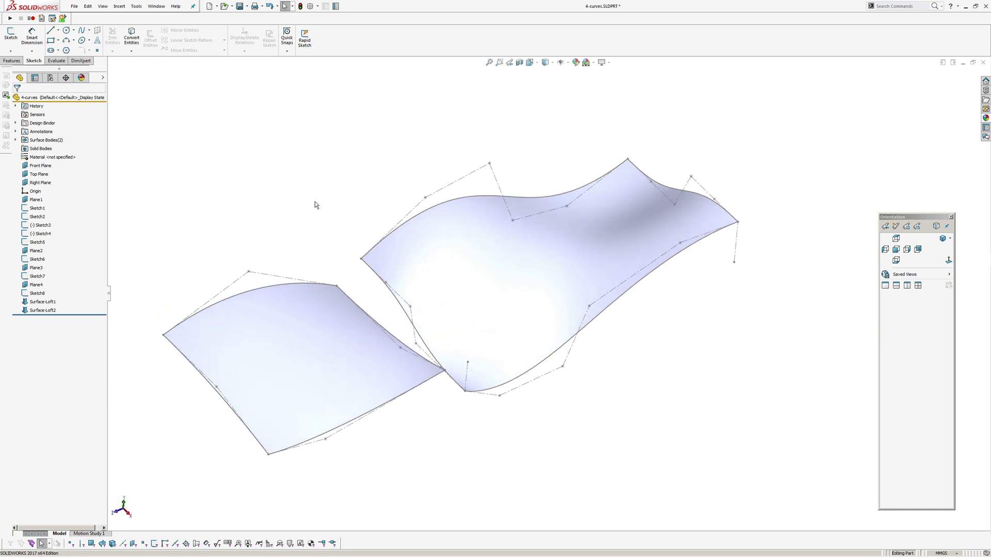
left_click(74, 5)
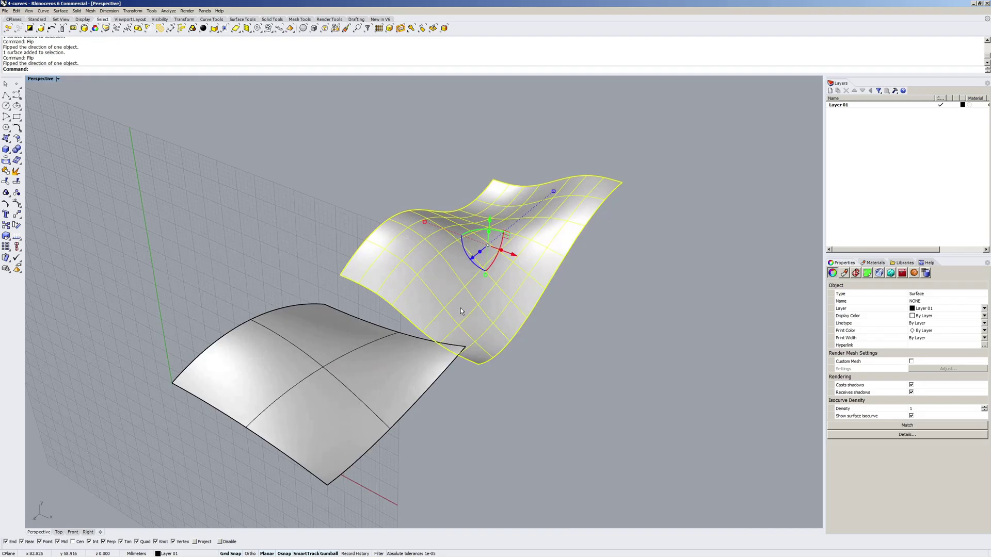
Turn on control points for both surfaces and switch the viewport to Wireframe.
right_click_drag(460, 307, 526, 227)
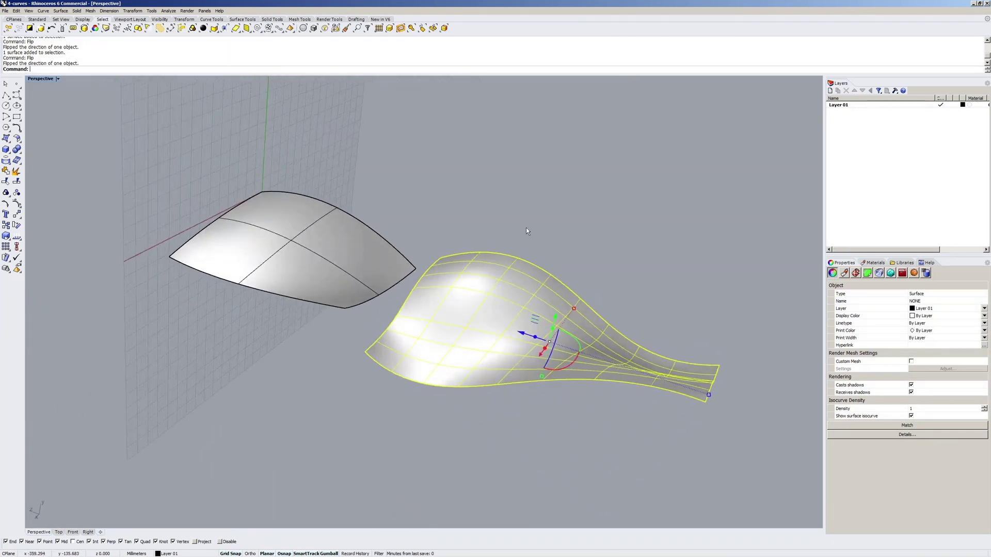
left_click(525, 228)
right_click_drag(310, 258, 334, 375)
left_click(333, 379)
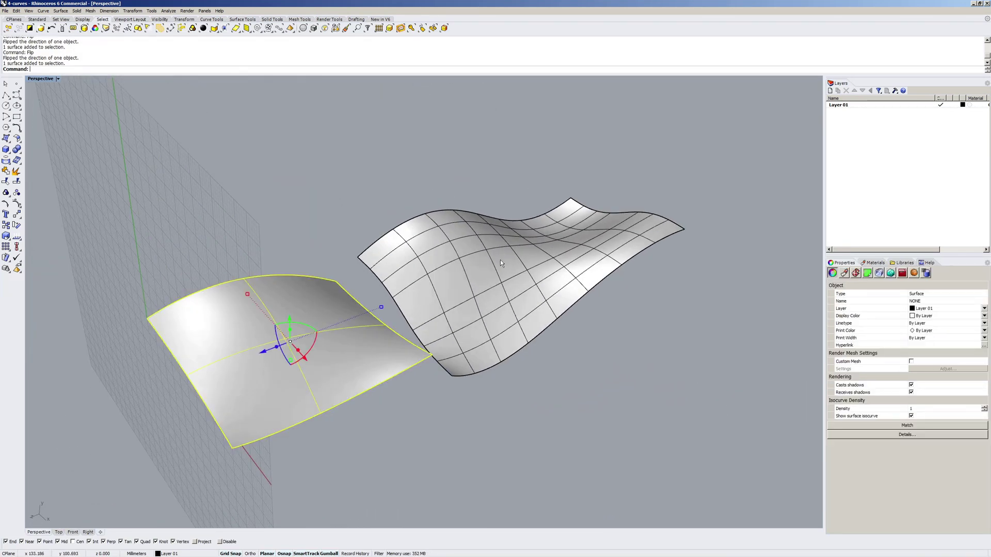
left_click(476, 267, "shift")
key("F10")
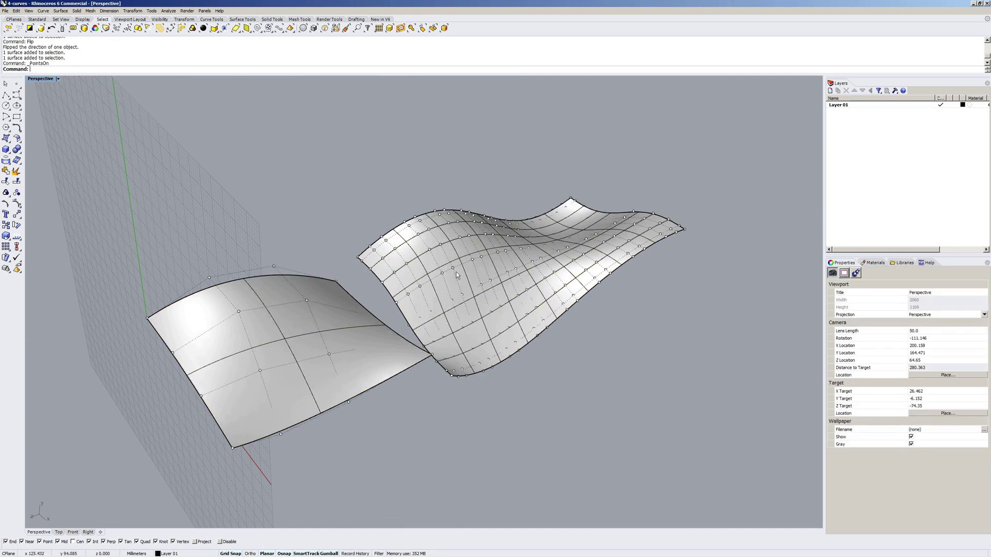
middle_click(419, 257)
left_click(440, 262)
right_click_drag(413, 289, 377, 276)
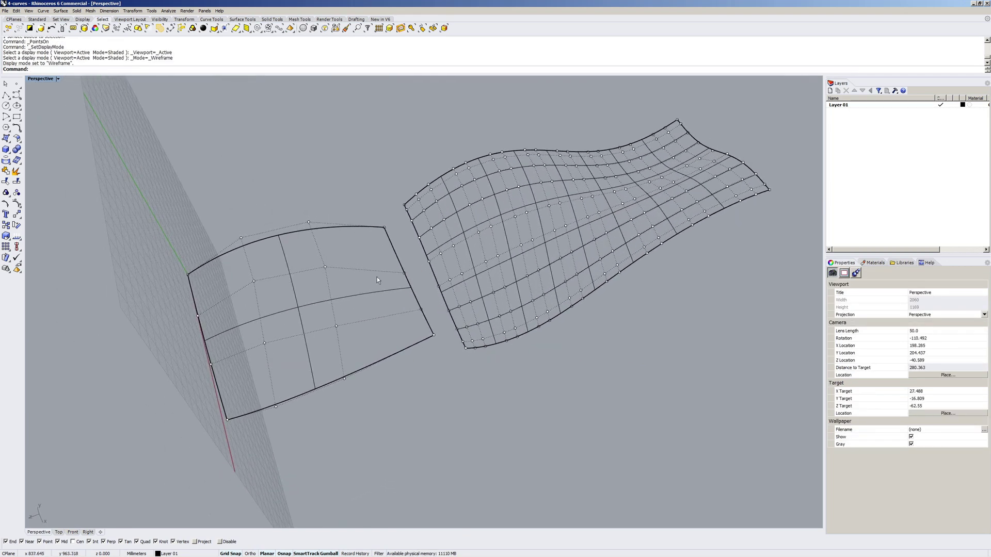
Run What on the left surface, read degree 3 with 4 × 4 CVs, and close it.
left_click(369, 293)
type("What")
key("Return")
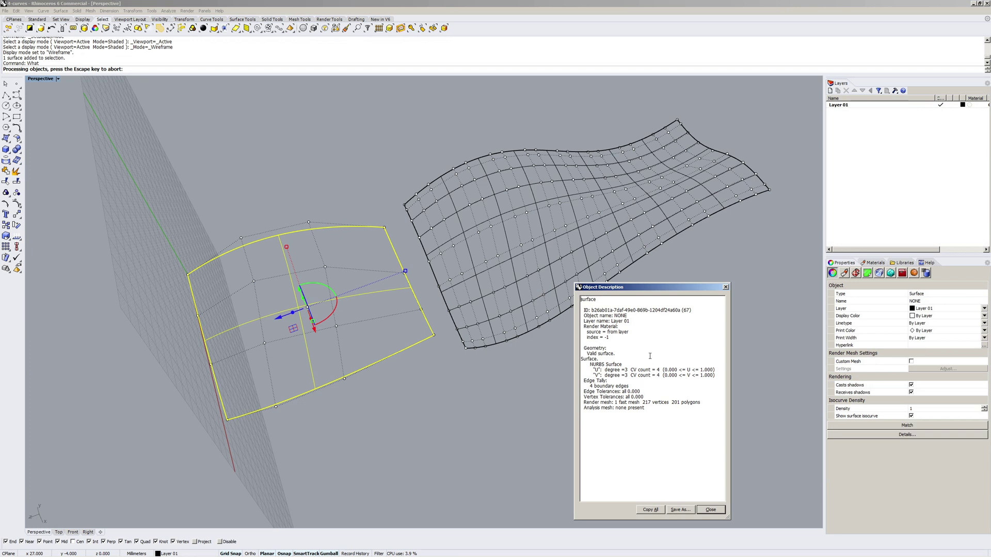
left_click(244, 291)
left_click(721, 511)
right_click_drag(270, 307, 331, 280)
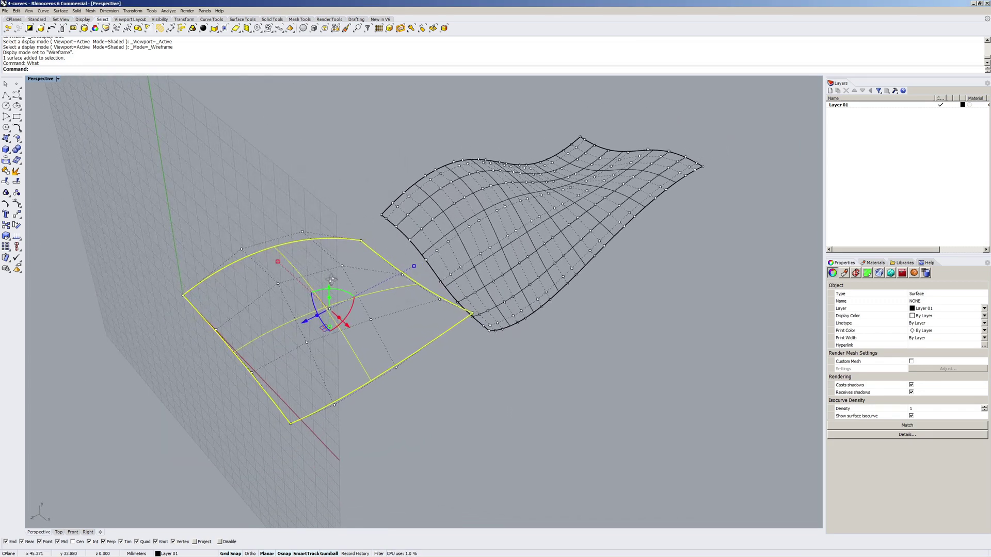
left_click(465, 374)
right_click_drag(472, 346, 475, 280)
List the right surface's description: degree 3 with 18 × 10 CVs, then close it.
left_click(475, 281)
left_click(488, 334)
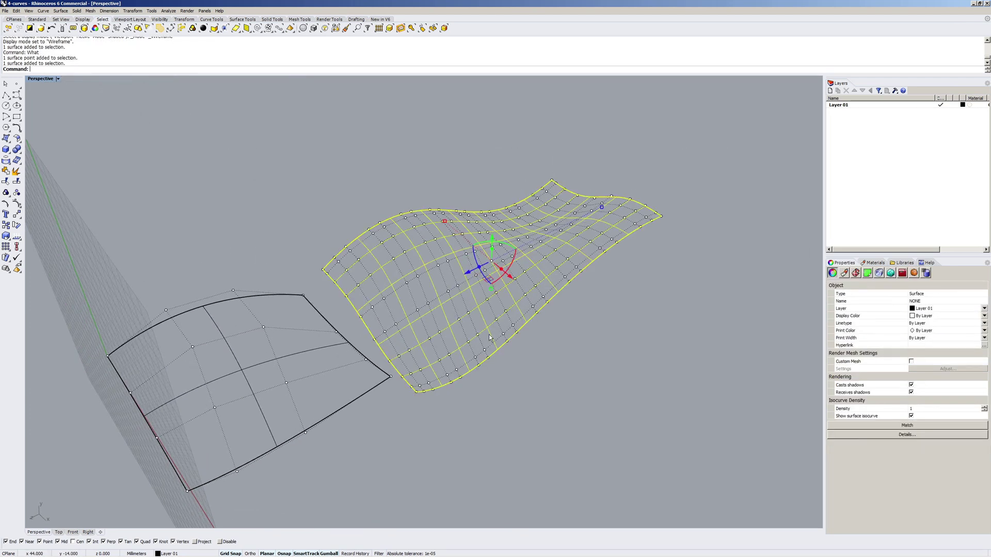
right_click_drag(515, 370, 521, 380)
key("Return")
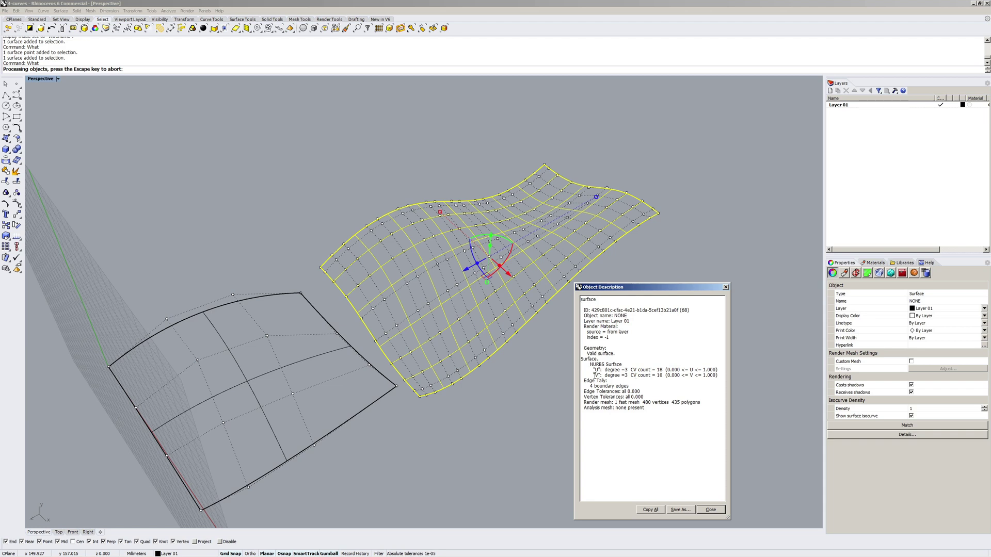
left_click_drag(594, 375, 622, 379)
left_click(711, 510)
Deselect the surface and switch back to SOLIDWORKS.
left_click(603, 392)
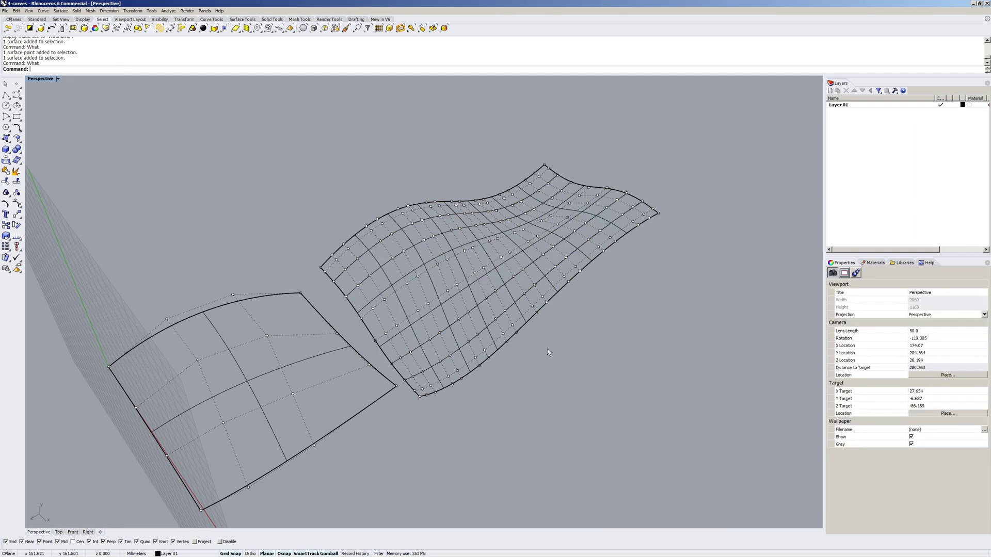
mouse_move(546, 349)
right_mouse_down()
mouse_move(560, 341)
mouse_move(573, 358)
mouse_move(552, 365)
right_mouse_up()
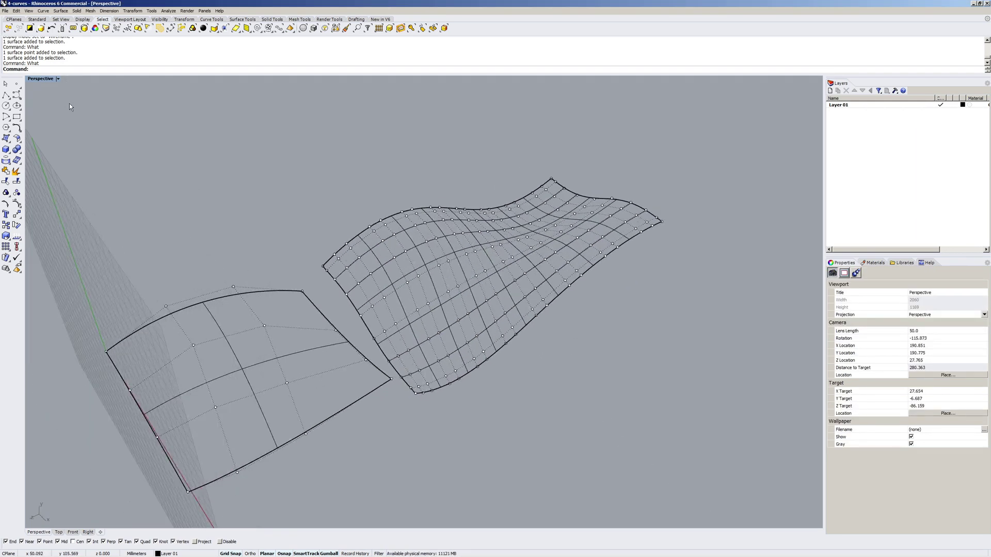
key("alt+Tab")
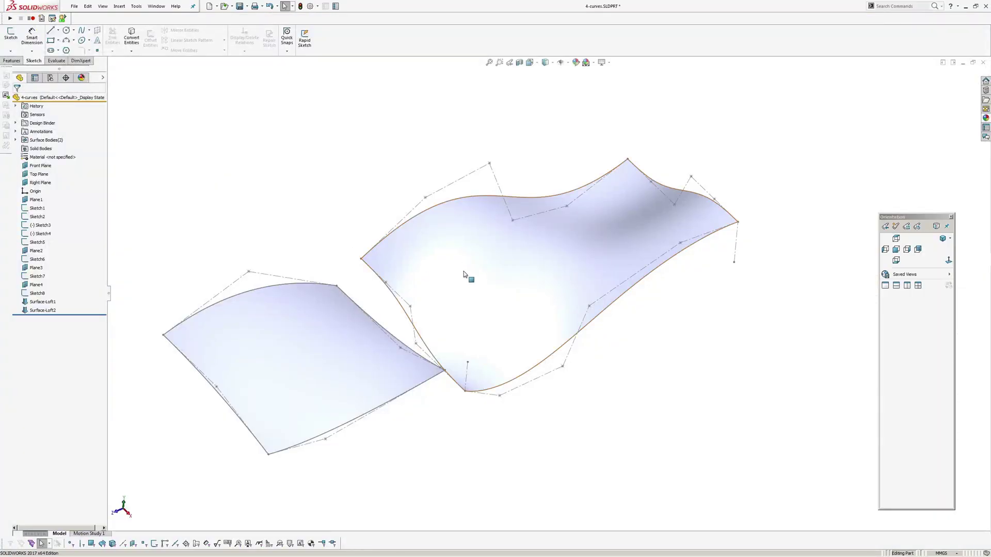
Change Surface-Loft2's start constraint from Normal To Profile to None.
left_click(485, 286)
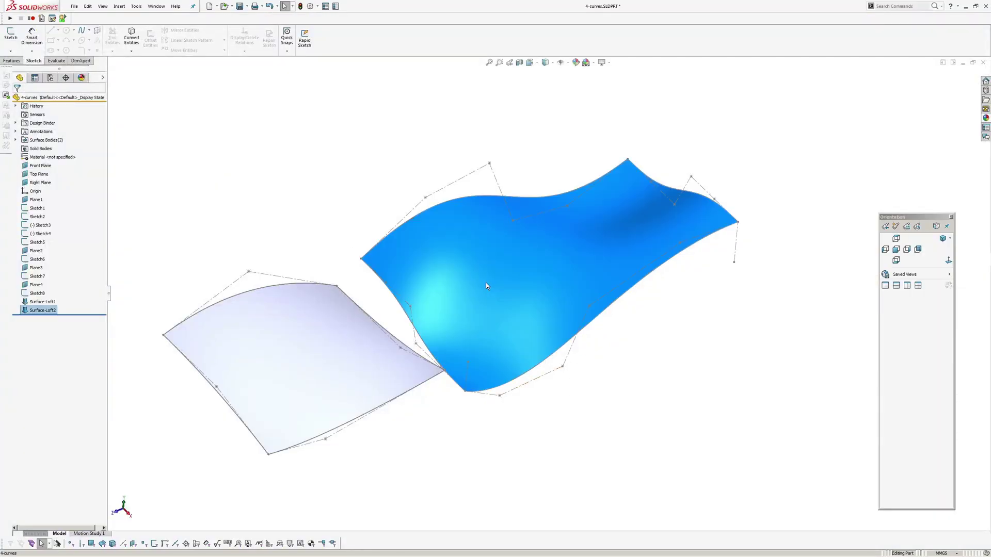
left_click(510, 249)
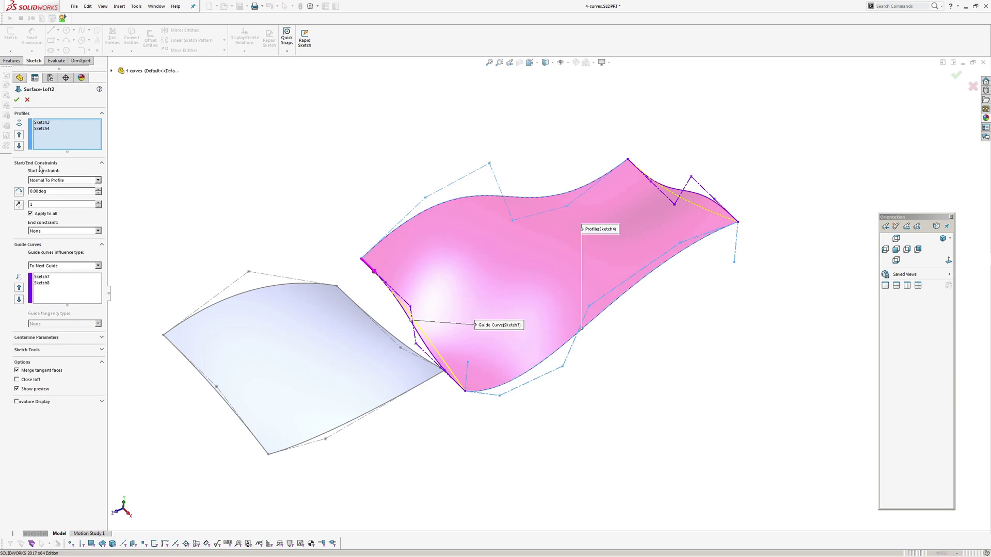
left_click(65, 180)
left_click(45, 188)
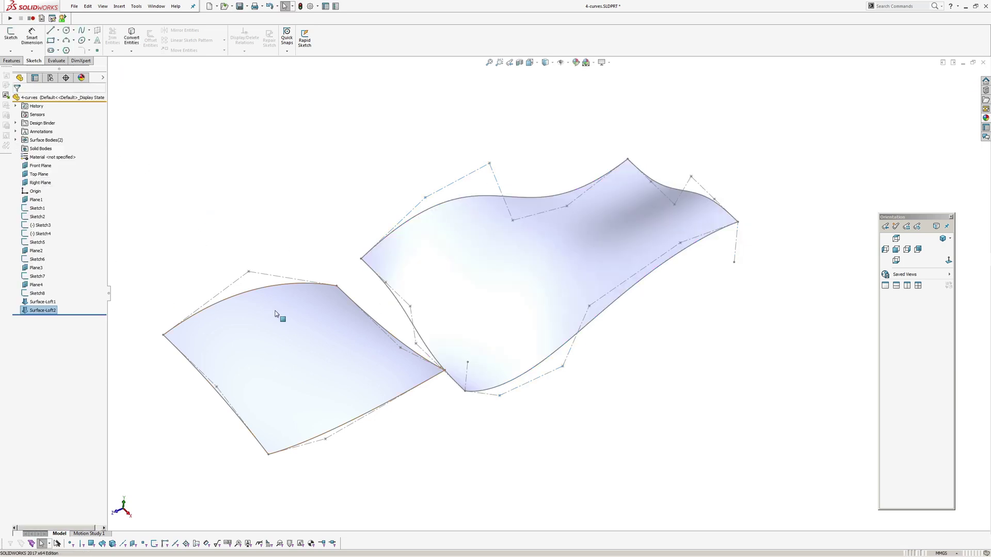
left_click(279, 316)
Change Surface-Loft1's start constraint to None and rebuild it.
left_click(292, 288)
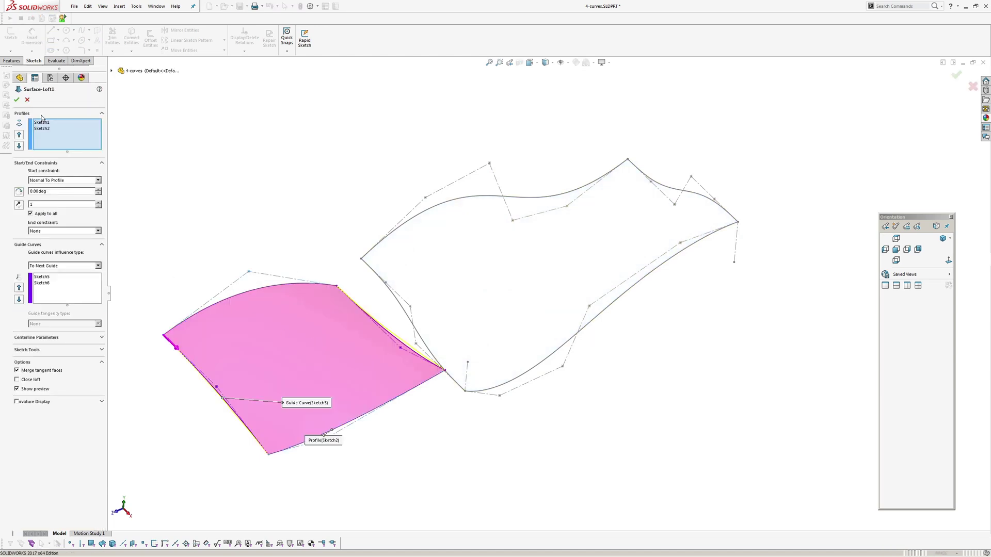
left_click(60, 180)
left_click(56, 188)
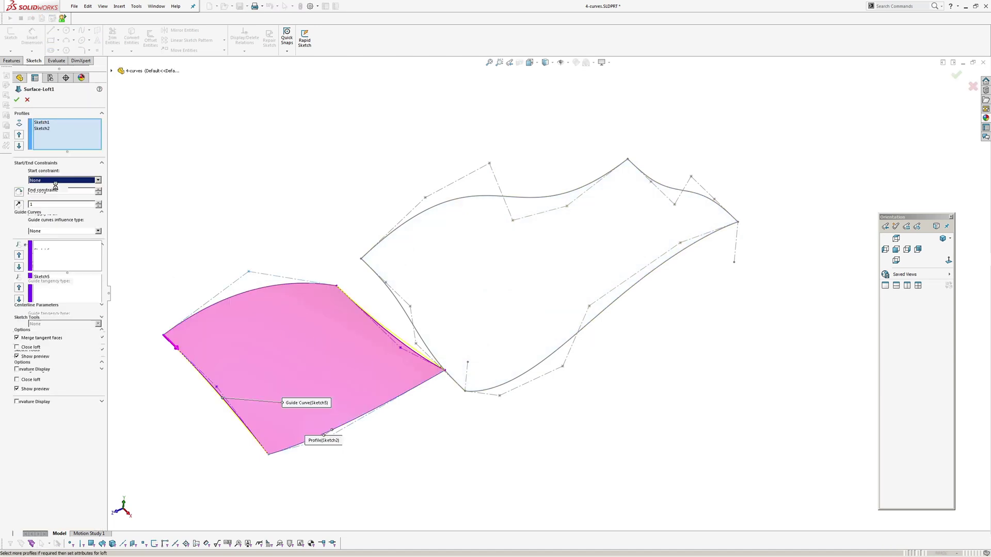
left_click(17, 99)
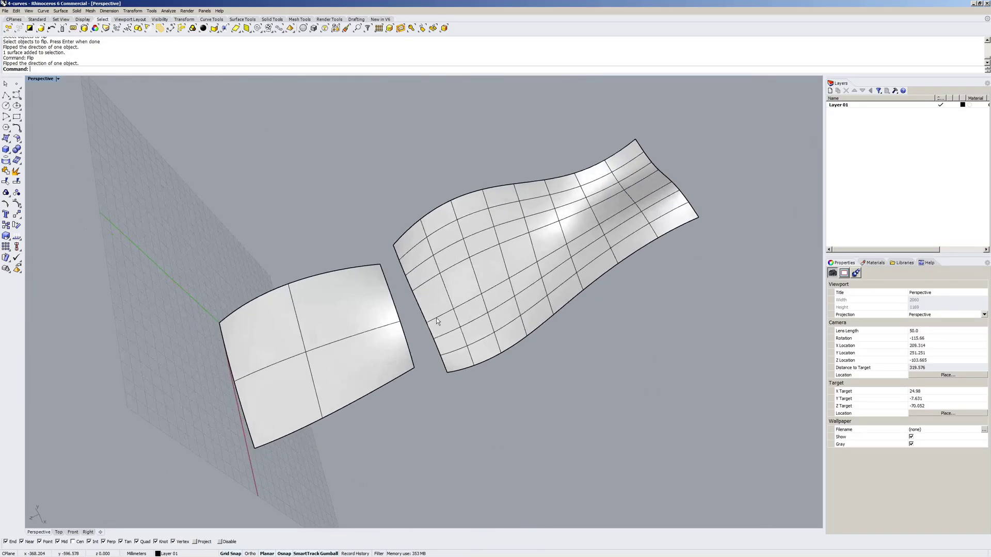
Turn on control points for both lofted surfaces in Rhino.
mouse_move(482, 281)
right_mouse_down()
mouse_move(481, 307)
mouse_move(477, 295)
right_mouse_up()
left_click(477, 295)
left_click(342, 310, "shift")
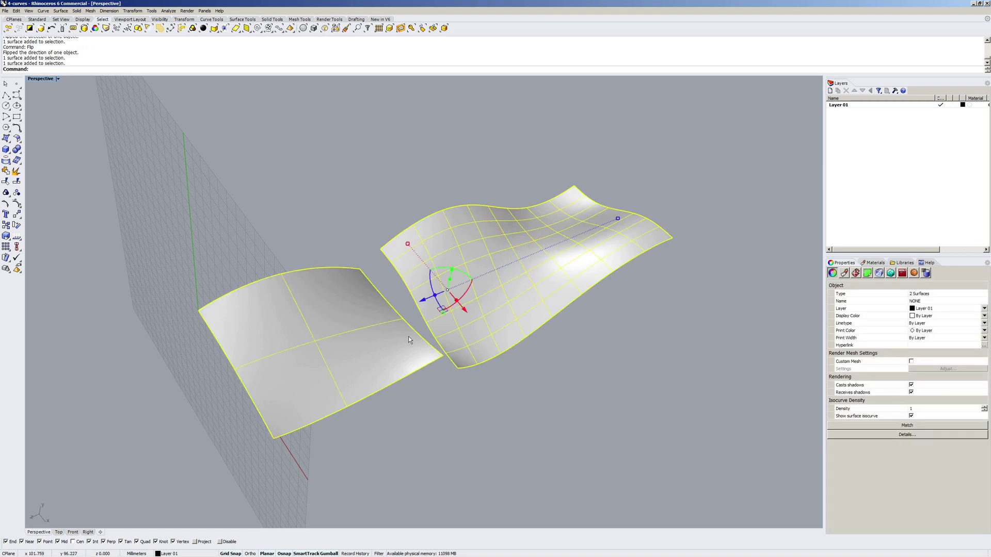
key("F10")
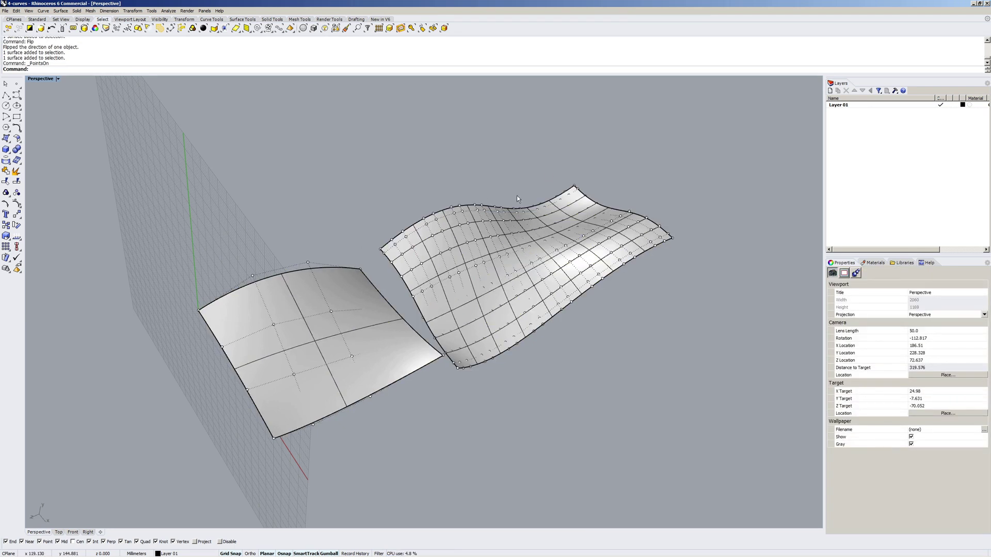
Check the What descriptions: right surface degree 3 with 18 × 10 CVs, left 4 × 4.
left_click(442, 270)
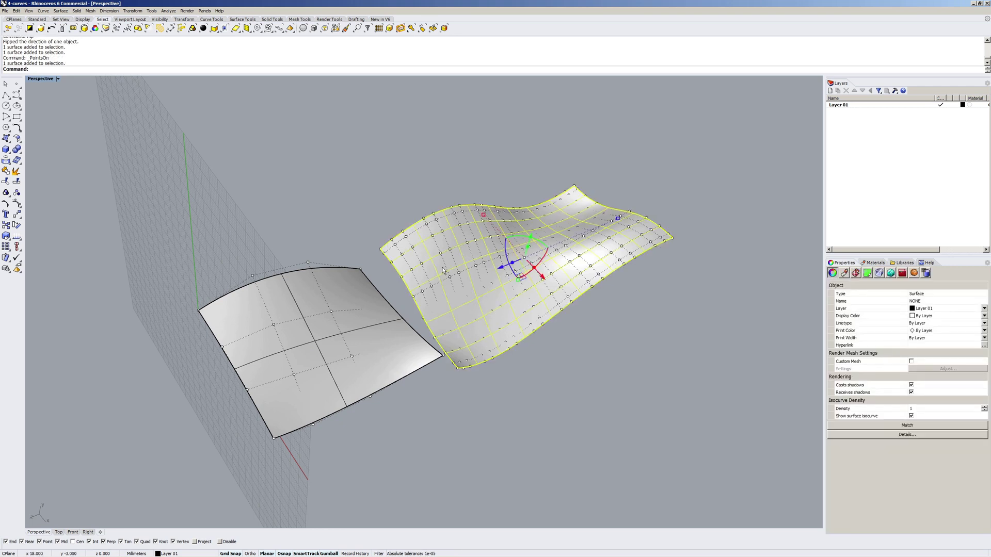
type("What")
key("Return")
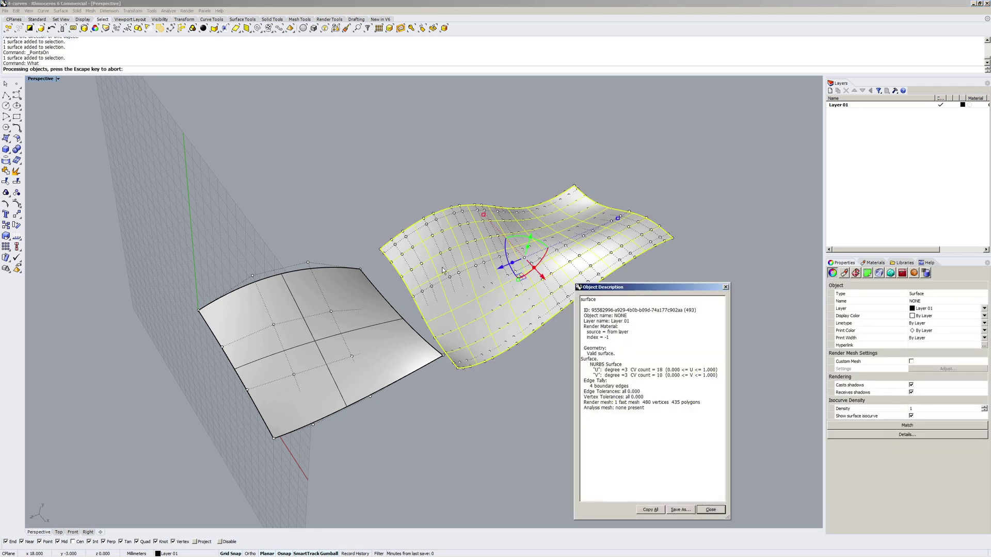
left_click(710, 509)
left_click(341, 324)
key("Return")
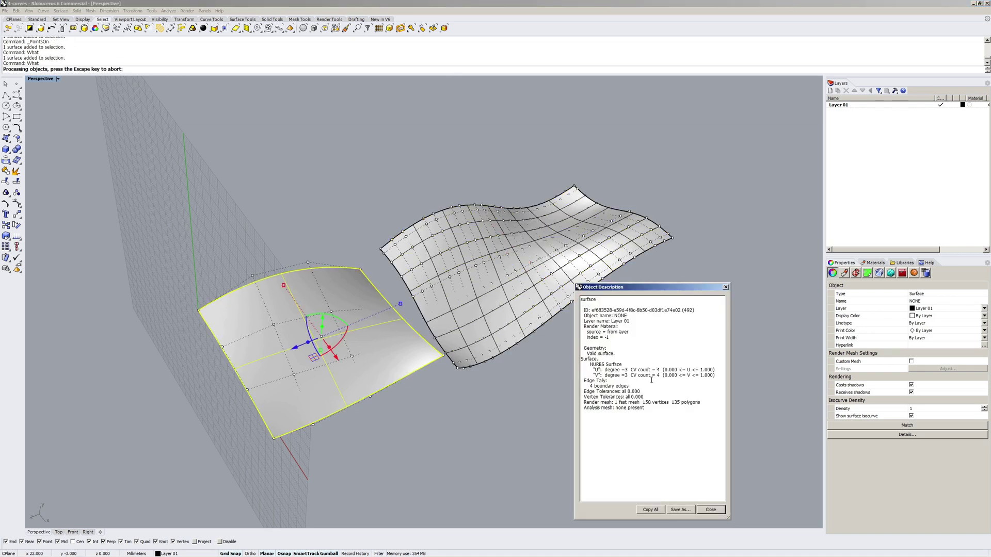
left_click(709, 510)
Orbit around both surfaces' control nets, then return to SOLIDWORKS.
right_click_drag(560, 338, 503, 289)
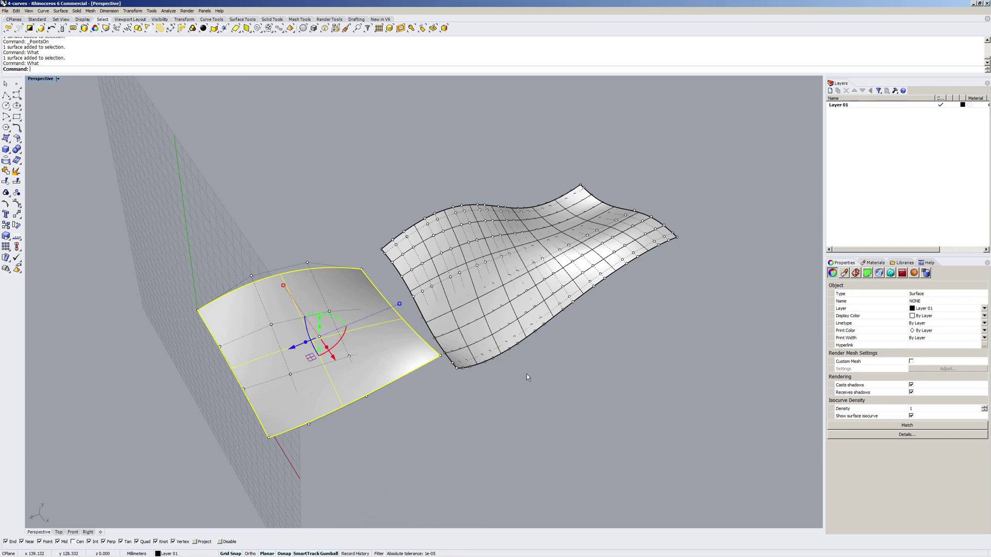
right_click_drag(526, 377, 440, 287)
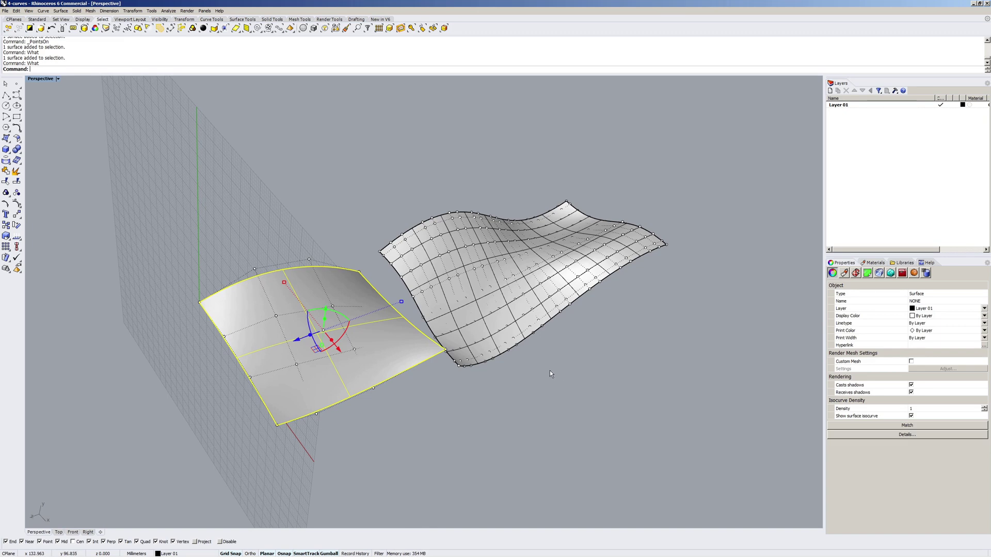
right_click_drag(550, 370, 577, 366)
key("alt+Tab")
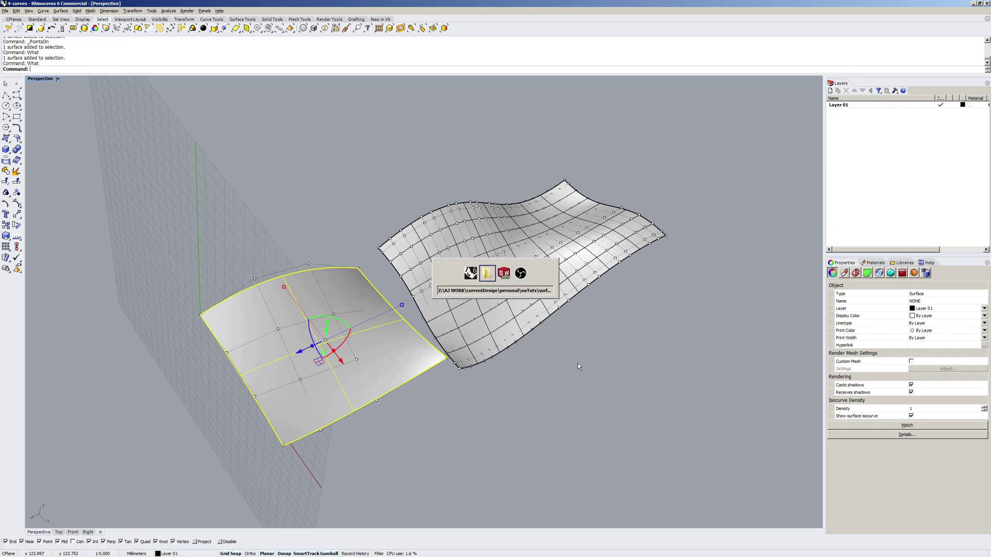
middle_click_drag(540, 280, 515, 303)
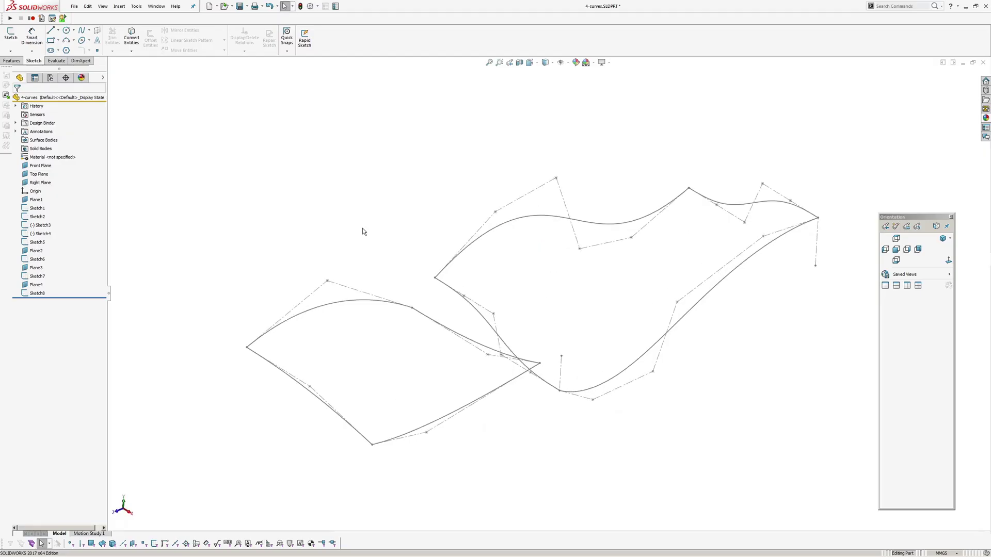
Build a boundary surface from Sketch1/Sketch2 and edge curves Sketch6/Sketch5, Global influence, no tangency.
key("b")
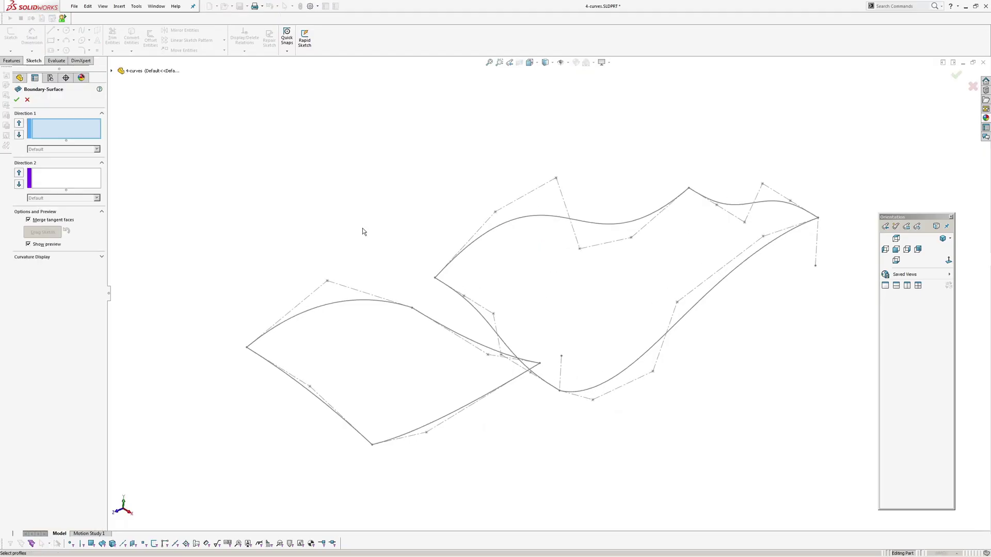
left_click(376, 301)
left_click(519, 380)
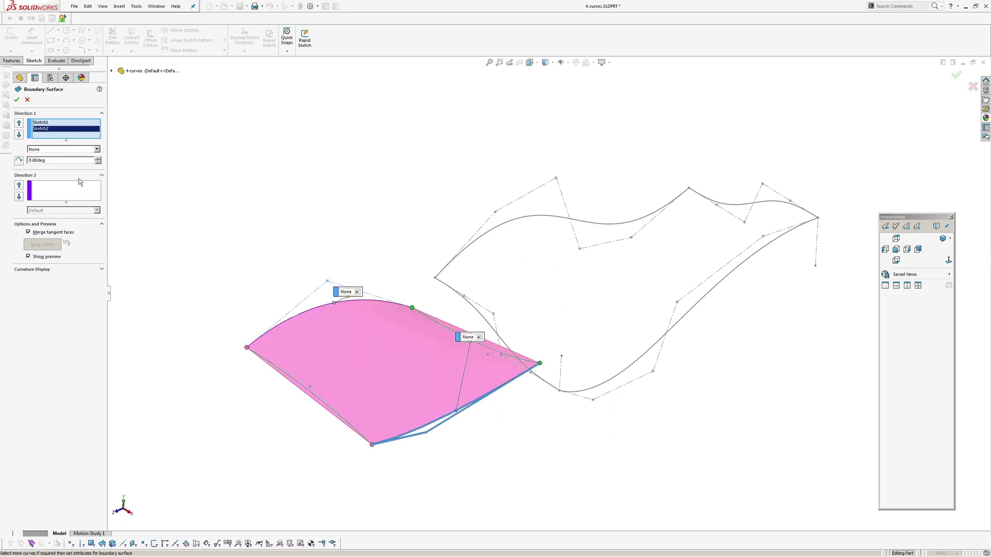
left_click(431, 320)
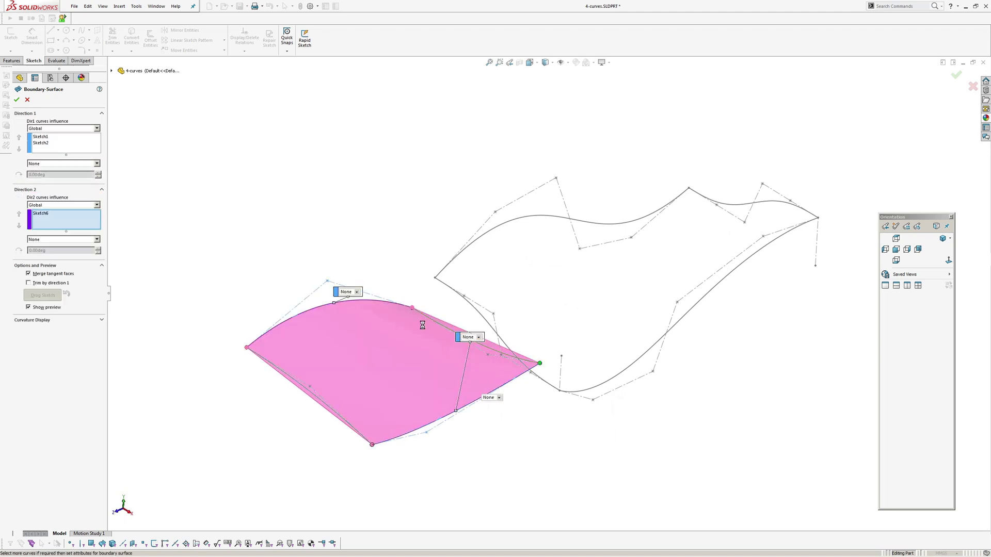
left_click(301, 387)
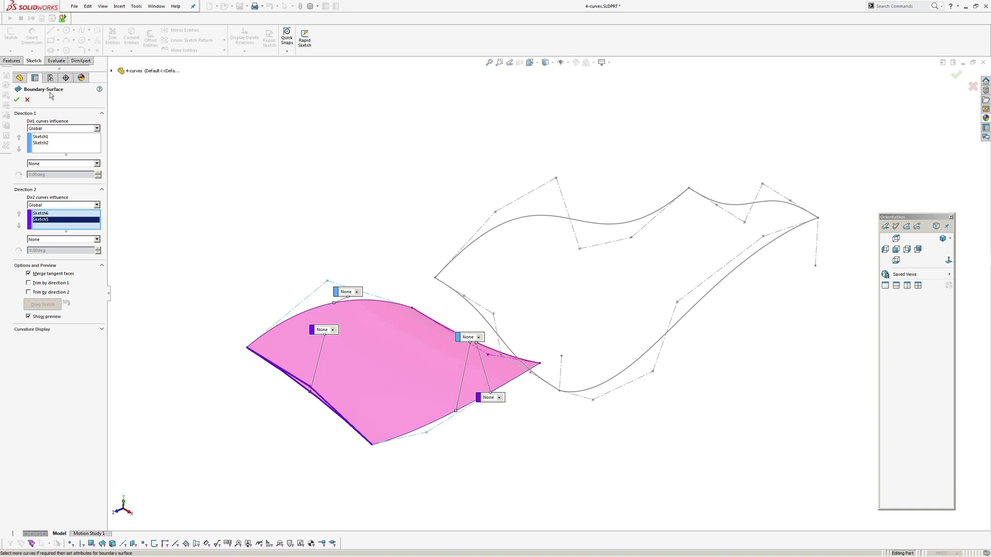
left_click(57, 127)
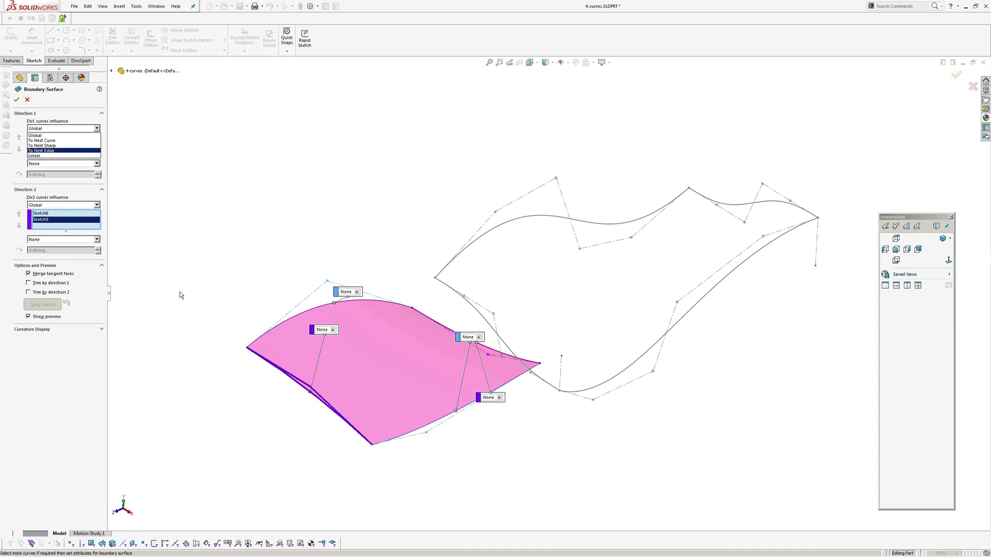
left_click(25, 98)
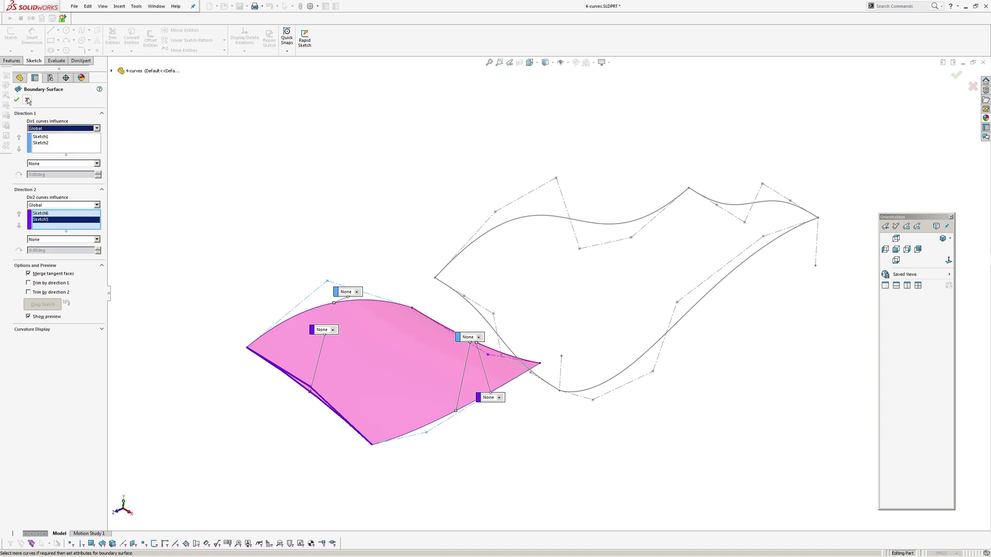
right_click(260, 158)
Create Boundary-Surface2 from Sketch3/Sketch4 in Direction 1 and Sketch7/Sketch8 in Direction 2.
key("Return")
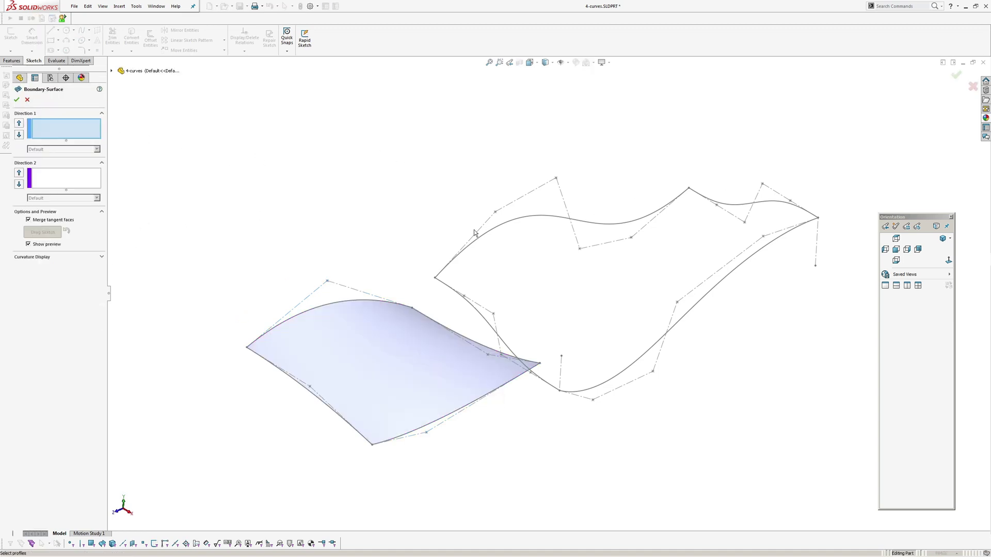
left_click(501, 227)
left_click(627, 370)
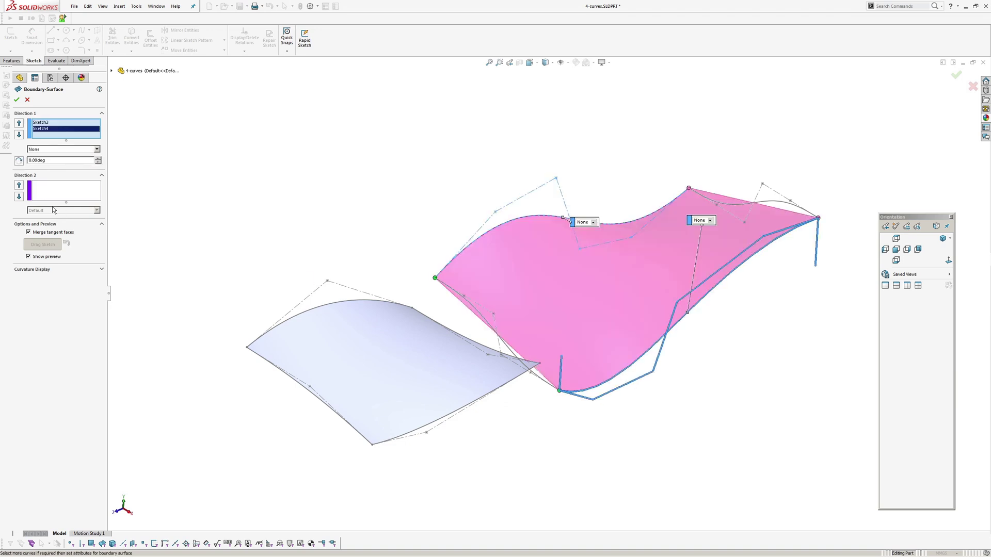
left_click(480, 317)
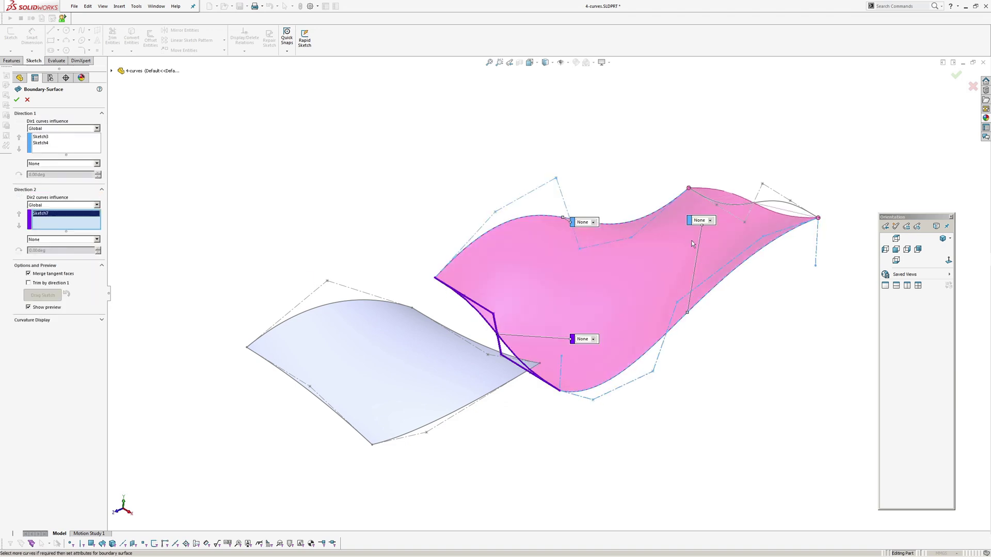
left_click(708, 199)
right_click(645, 152)
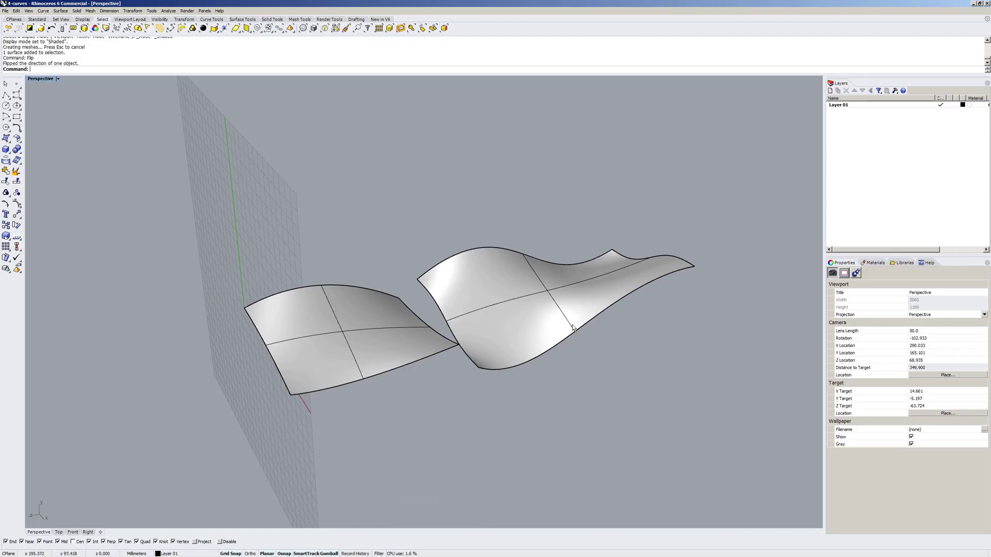
Turn on control points for the left and right boundary surfaces.
left_click(565, 321)
right_click_drag(566, 321, 617, 360)
left_click(617, 360)
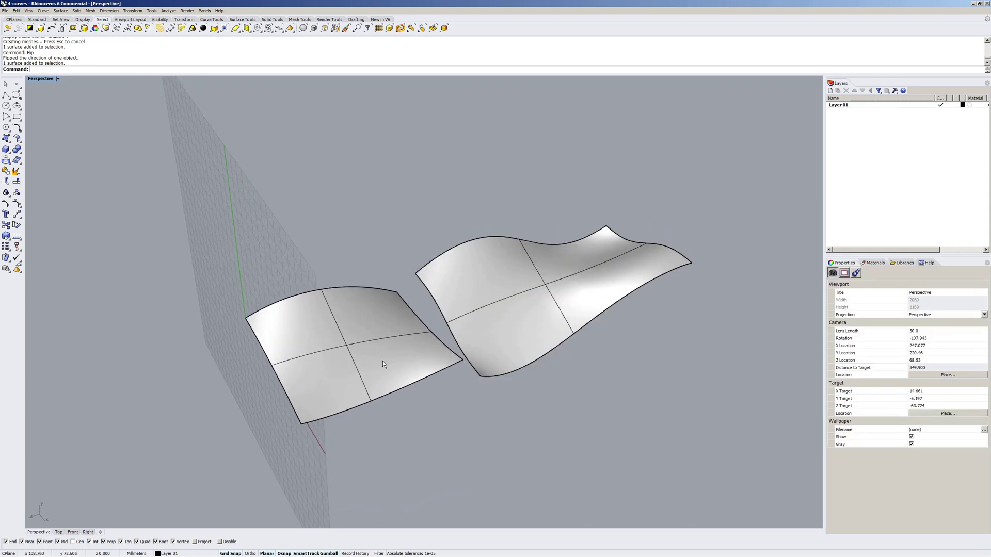
left_click(382, 360)
left_click(376, 224)
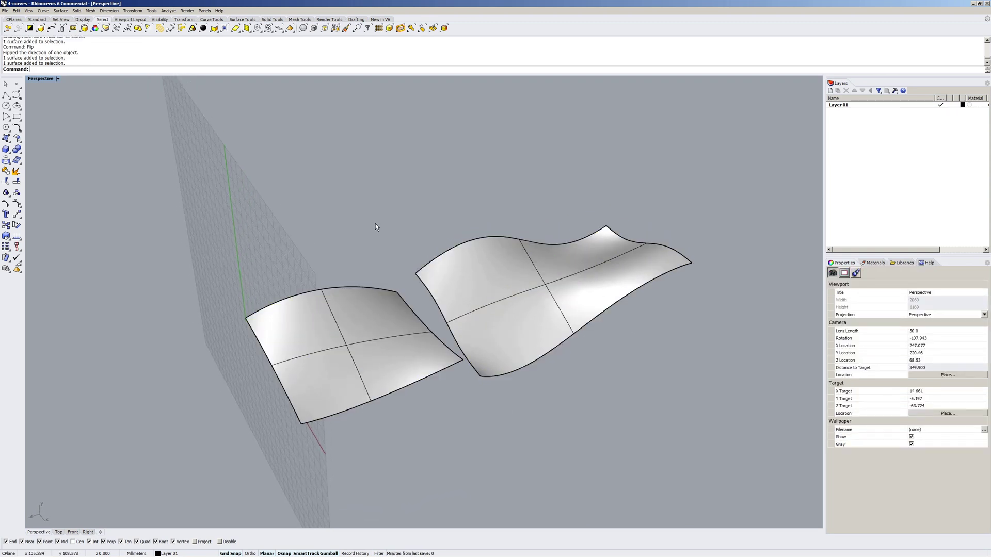
left_click(391, 317)
key("F10")
left_click(492, 280)
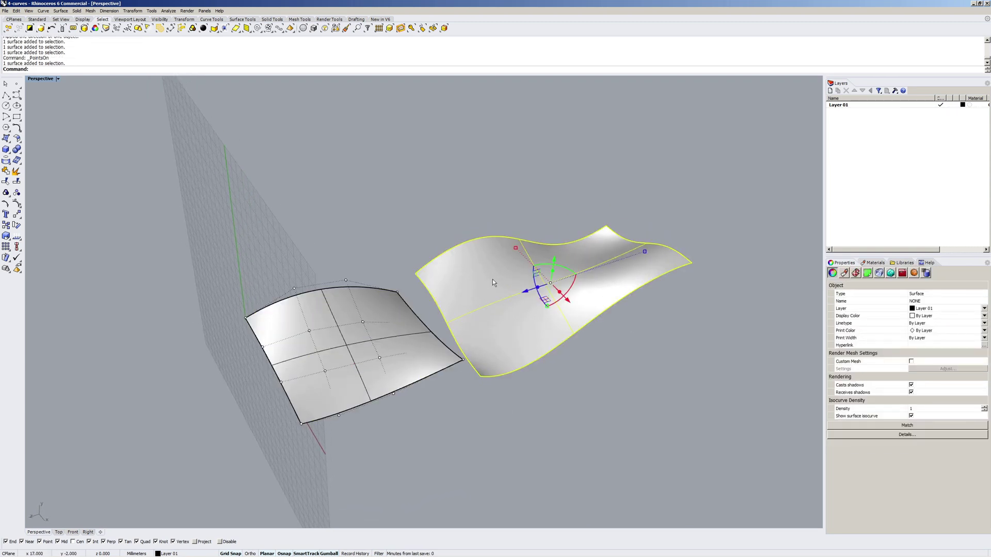
key("F10")
Switch the Perspective viewport to Wireframe display.
right_click_drag(605, 384, 502, 401)
middle_click(447, 320)
right_click(467, 316)
right_click_drag(568, 336, 528, 354)
Run What on the right surface to show its degree 5, 6 × 6 CV description.
left_click(522, 311)
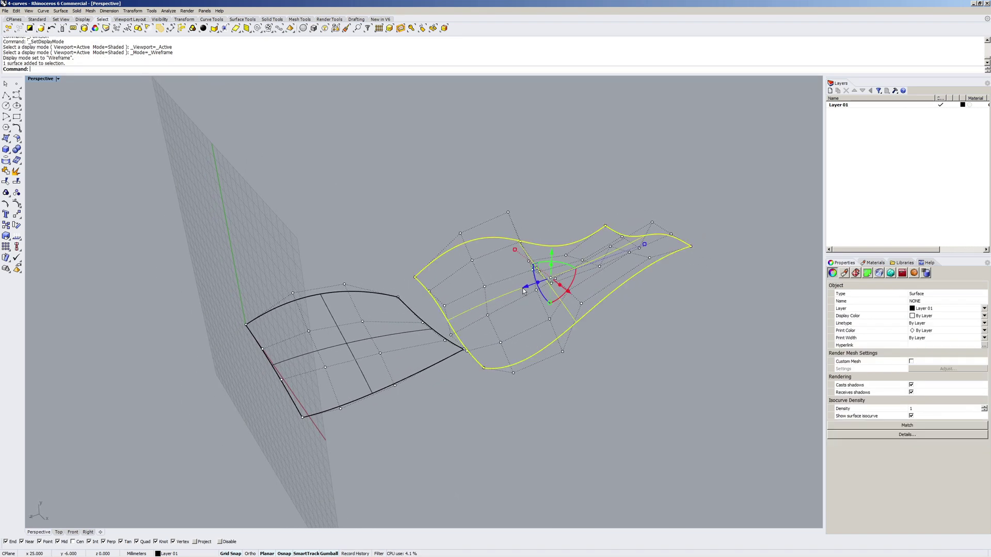
right_click_drag(527, 301, 525, 314)
type("What")
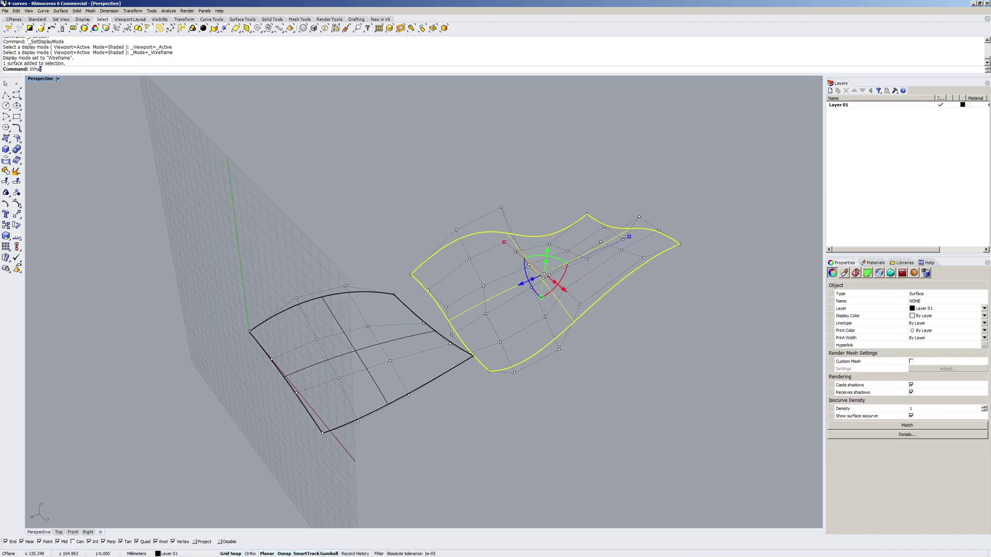
key("Return")
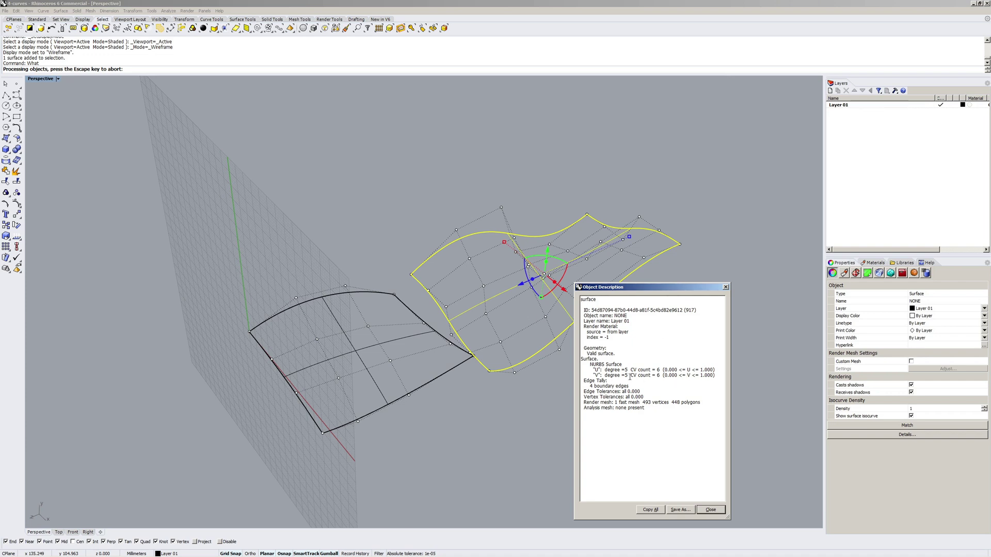
Highlight the degree 5 and 6 CV count lines in the right surface's description.
mouse_move(604, 370)
left_mouse_down()
mouse_move(661, 370)
mouse_move(605, 381)
mouse_move(617, 379)
left_mouse_up()
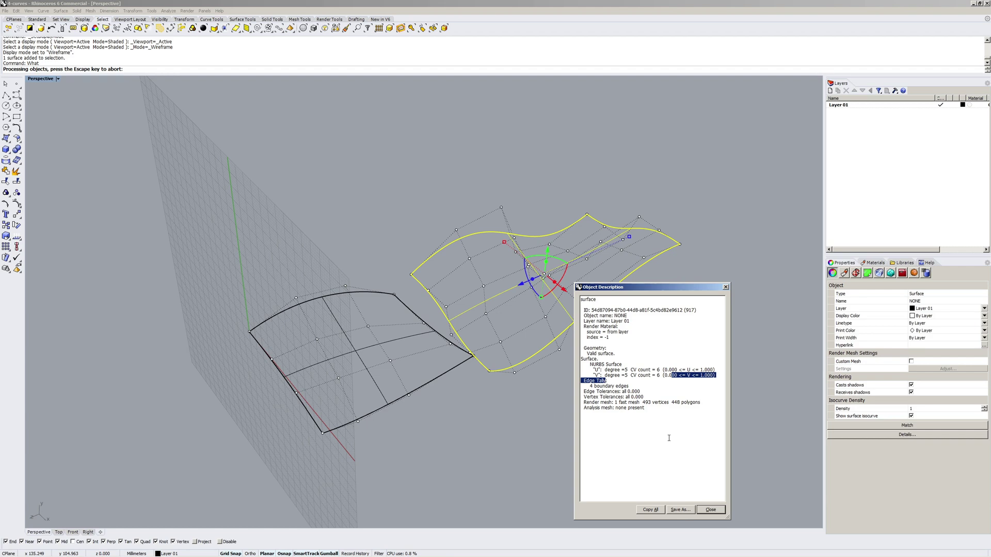
Close the description, inspect both surfaces' control nets from several angles, then return to SOLIDWORKS.
left_click(711, 509)
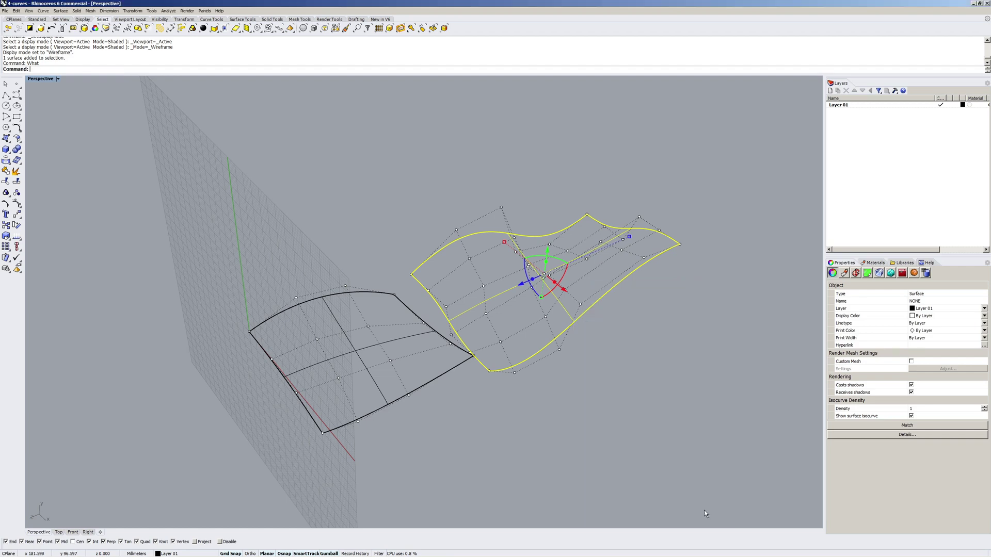
right_click_drag(367, 441, 425, 356)
scroll(327, 338, "up", 4)
left_click(327, 338)
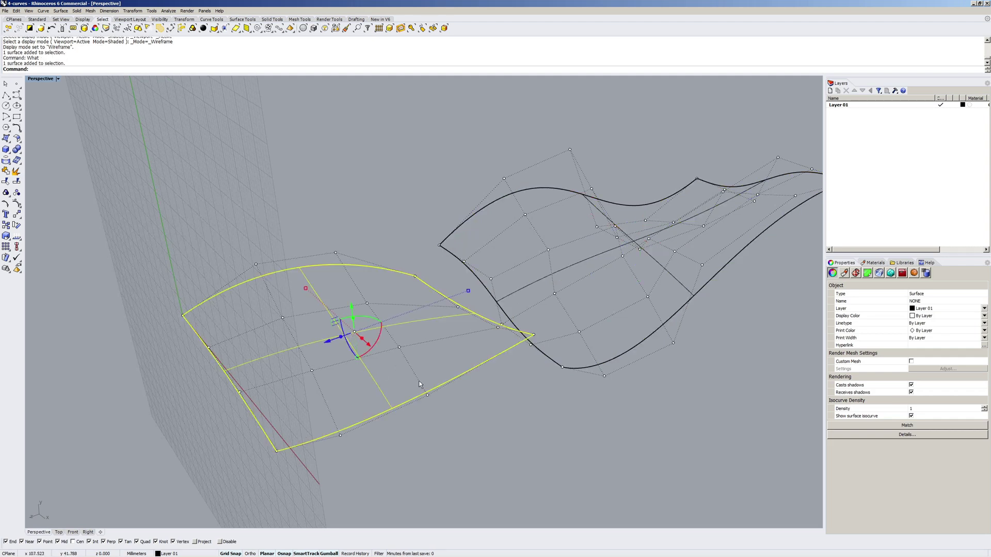
right_click_drag(327, 338, 520, 406)
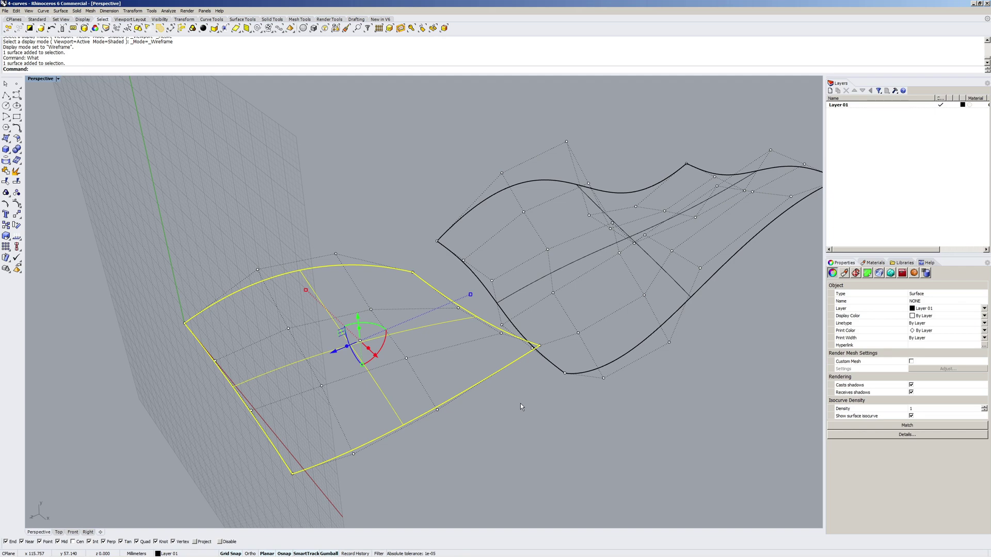
left_click(520, 403)
scroll(526, 356, "down", 4)
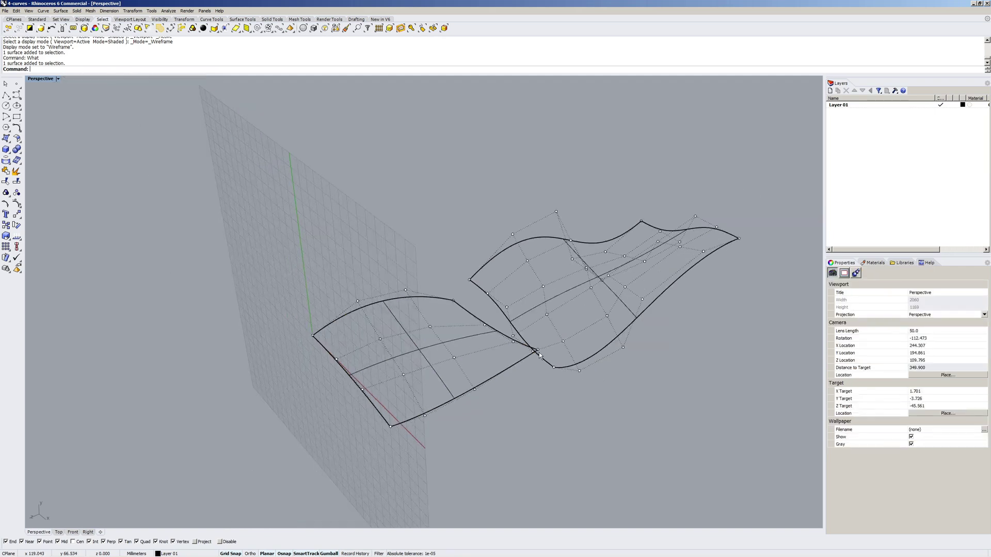
right_click_drag(536, 330, 539, 402)
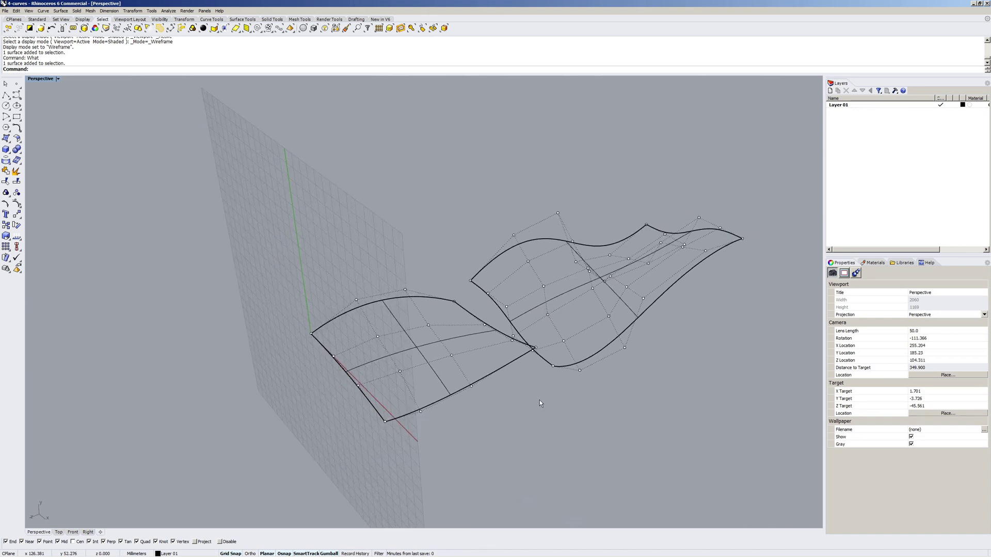
left_click(548, 239)
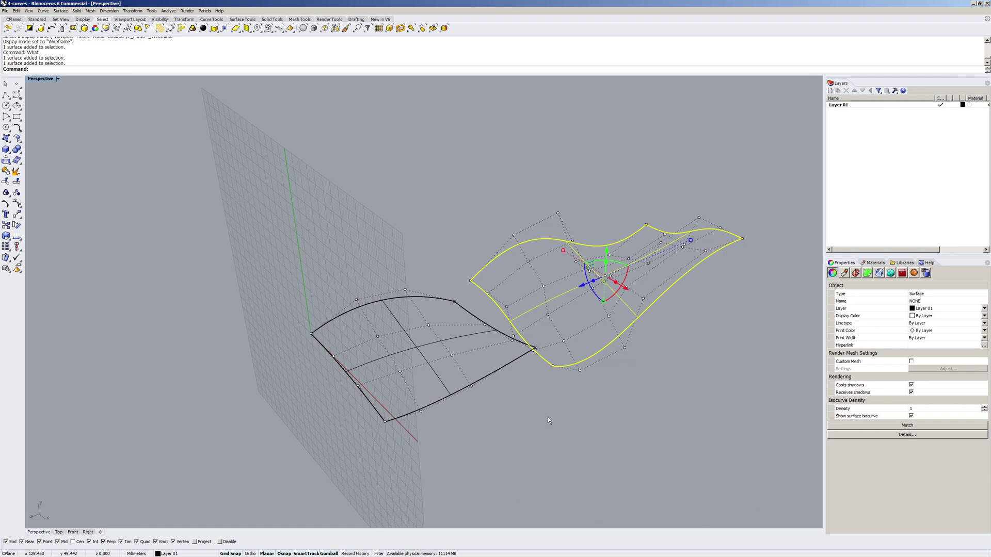
key("alt+Tab")
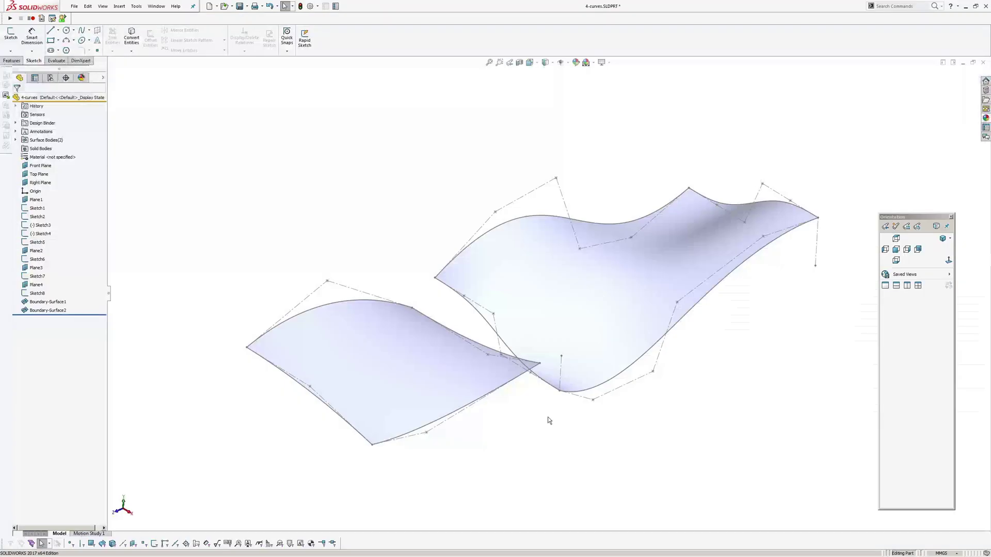
Edit Boundary-Surface2 so its Sketch3 profile uses Normal To Profile tangency.
left_click(539, 268)
left_click(377, 206)
left_click(531, 229)
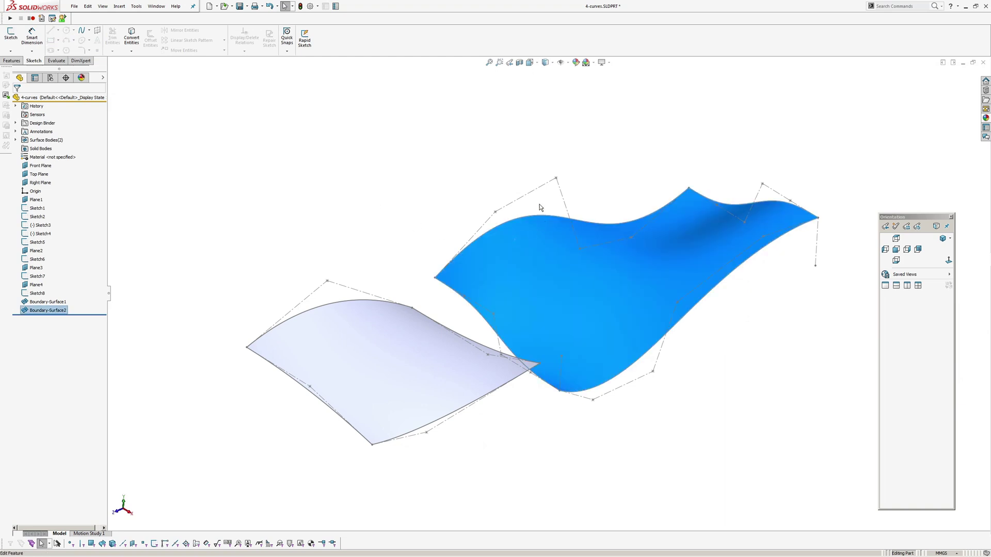
left_click(539, 209)
left_click(40, 143)
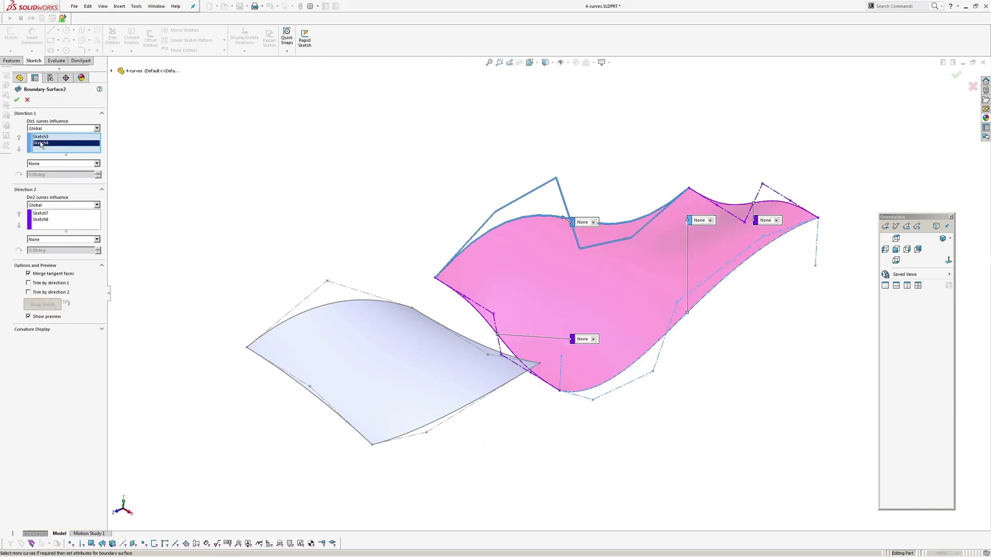
left_click(40, 137)
left_click(44, 164)
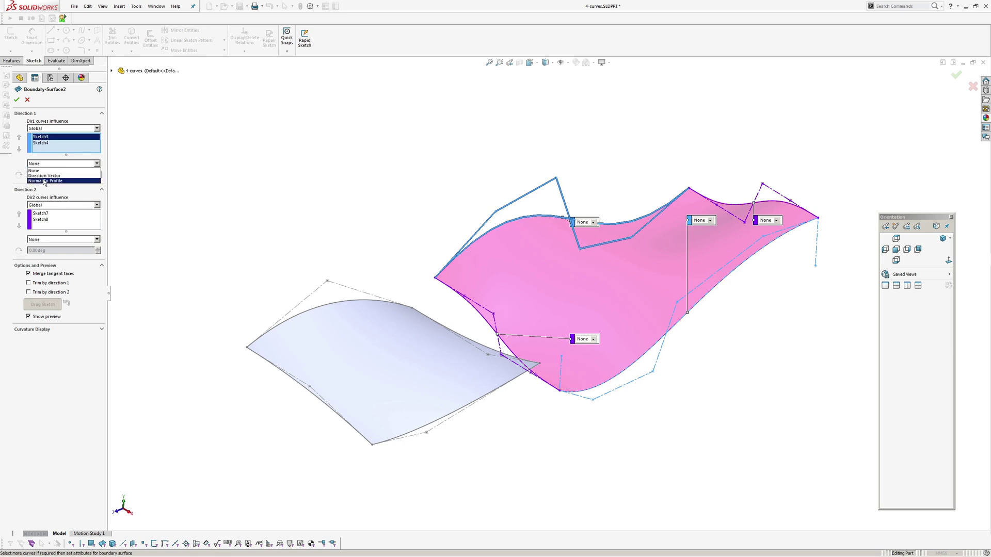
left_click(44, 181)
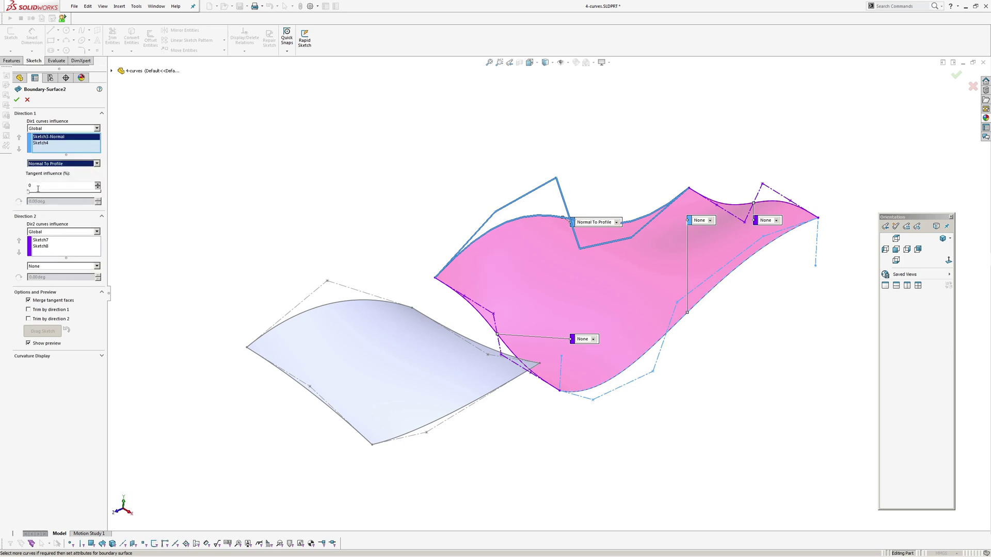
middle_click_drag(506, 309, 599, 385)
scroll(573, 310, "down", 2)
middle_click_drag(532, 286, 534, 316)
Accept Boundary-Surface2, then set Boundary-Surface1's Sketch1 tangency to Normal To Profile.
key("Return")
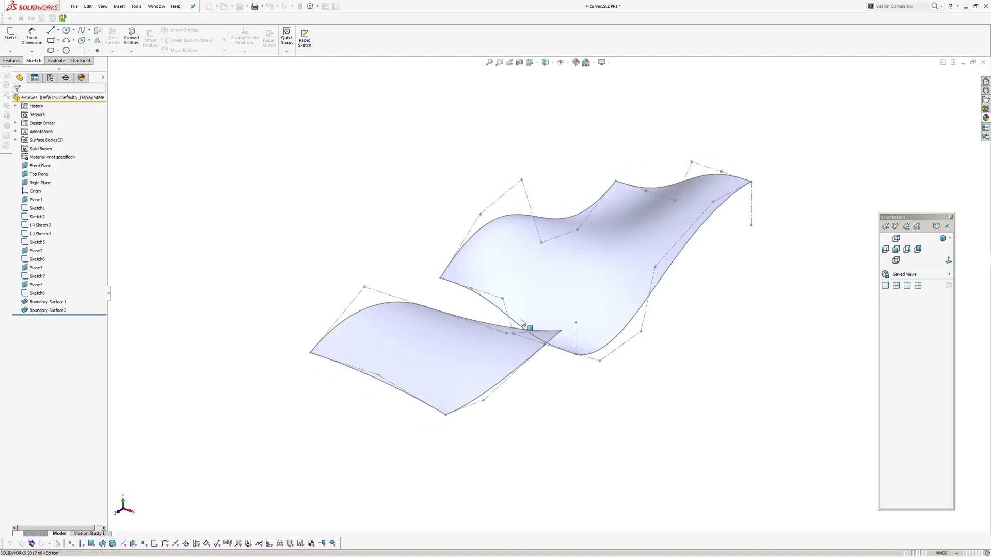
left_click(440, 344)
left_click(462, 312)
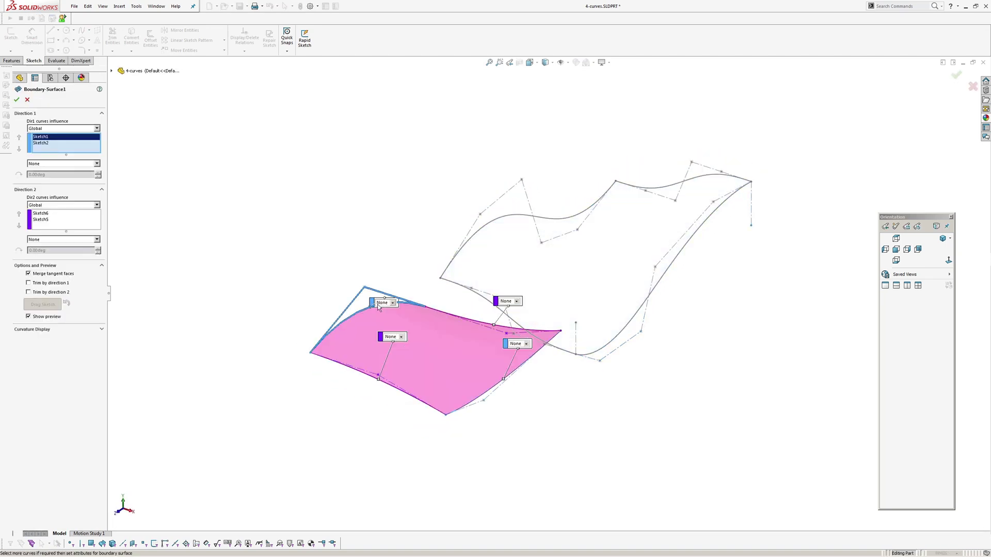
left_click(45, 164)
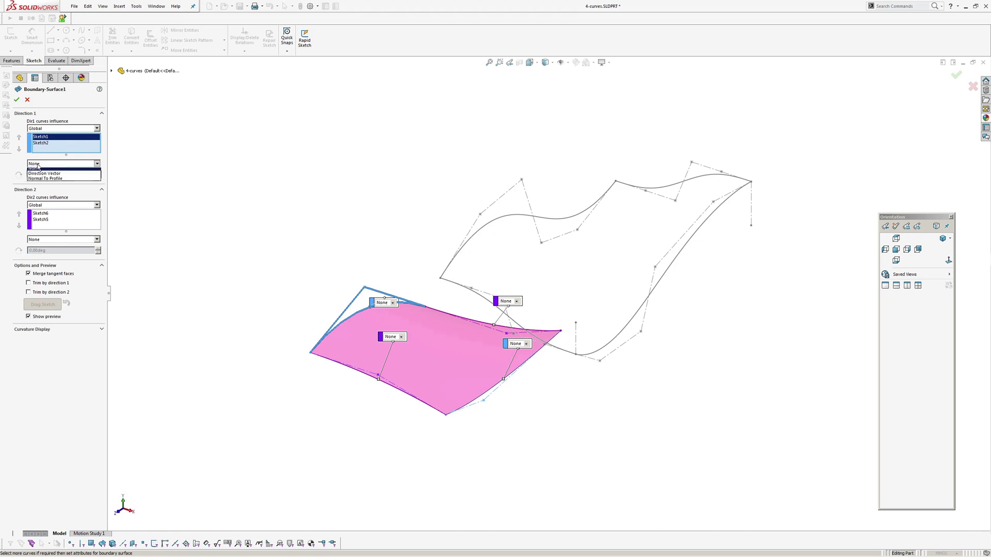
left_click(44, 181)
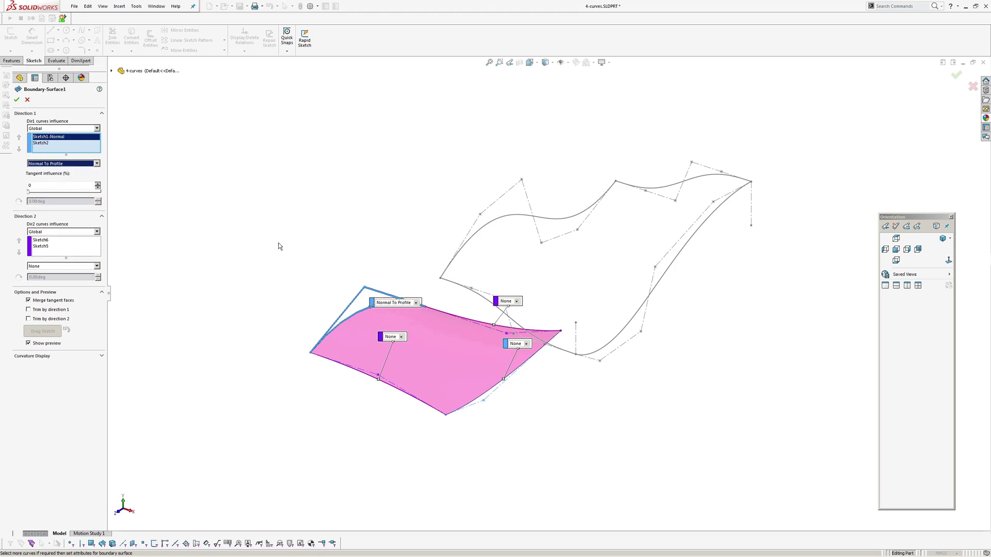
key("Return")
middle_click_drag(387, 208, 367, 177)
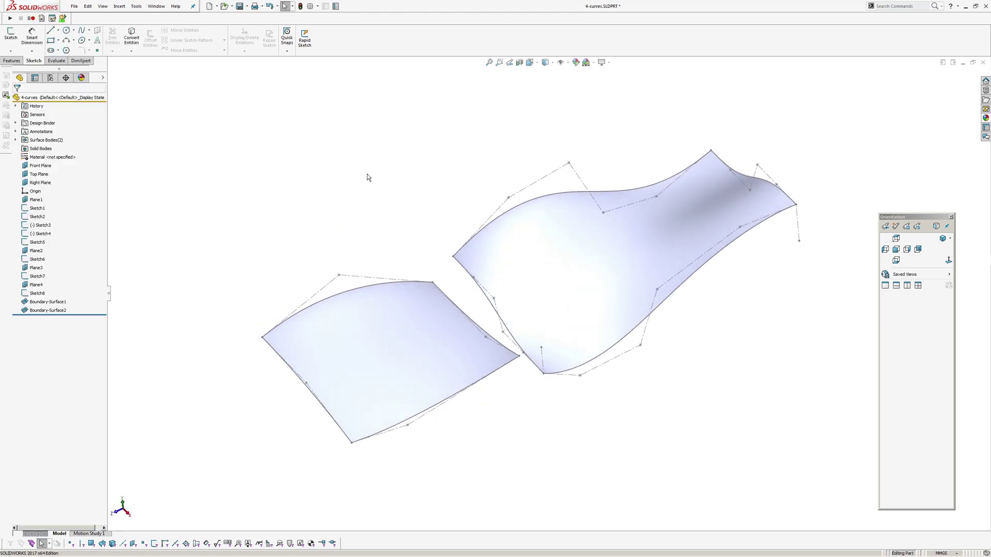
Run What on the re-exported right surface: degree 3 × 5 with 32 × 12 CVs.
left_click(77, 6)
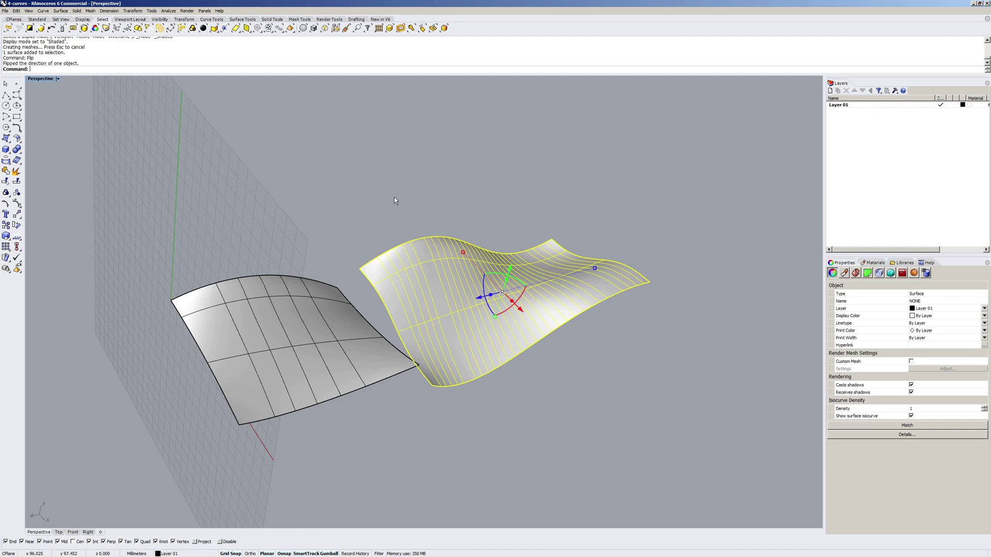
key("Escape")
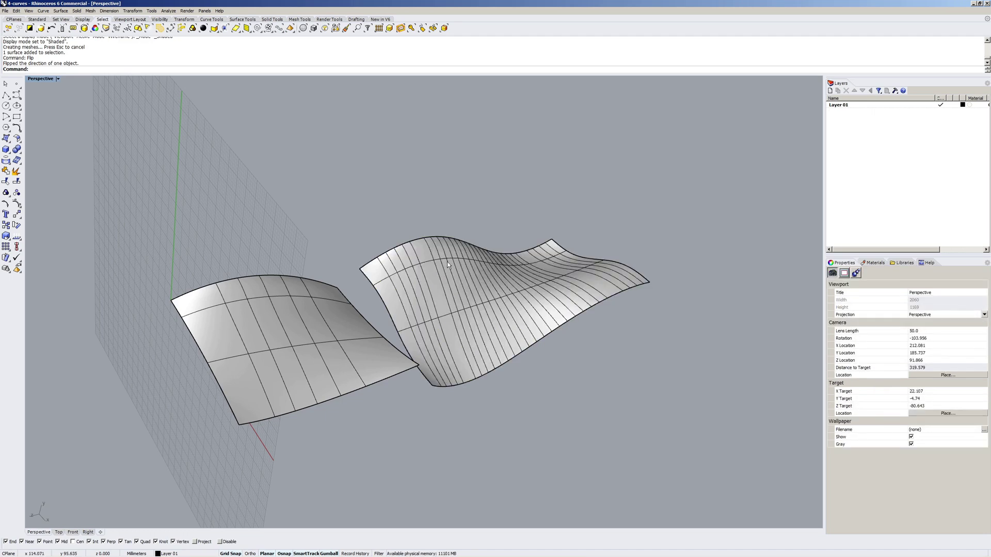
right_click_drag(447, 262, 479, 290)
left_click(478, 290)
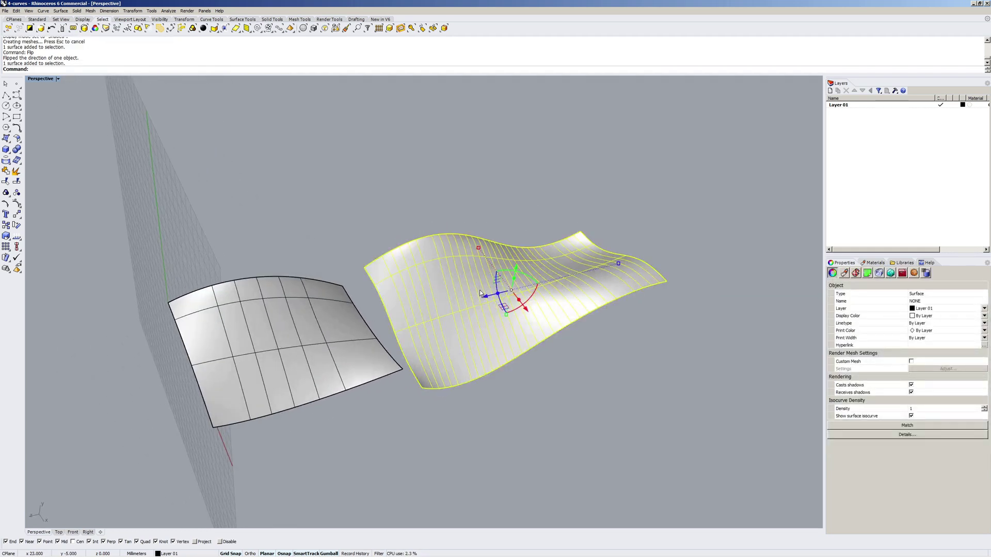
type("What")
key("Return")
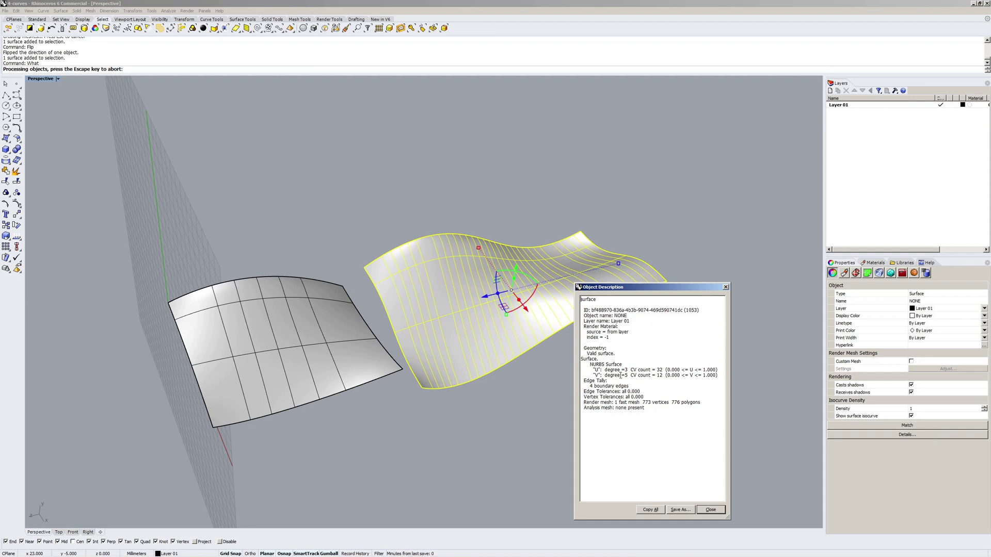
Highlight the degree and CV count lines in the right surface's Object Description.
left_click_drag(621, 375, 664, 377)
Close the description and turn on the right surface's control points.
left_click(712, 510)
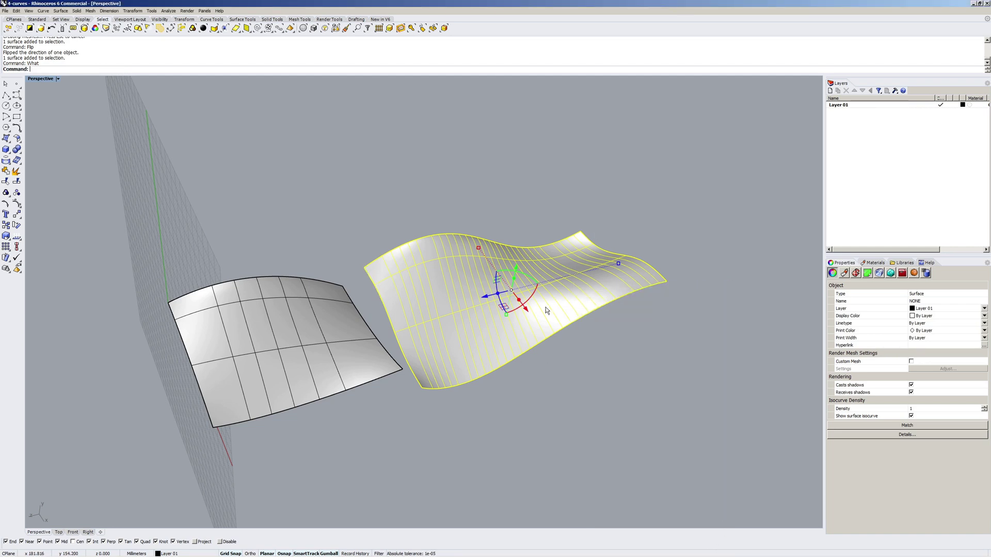
key("F10")
mouse_move(543, 308)
right_mouse_down()
mouse_move(520, 291)
mouse_move(504, 308)
mouse_move(533, 305)
right_mouse_up()
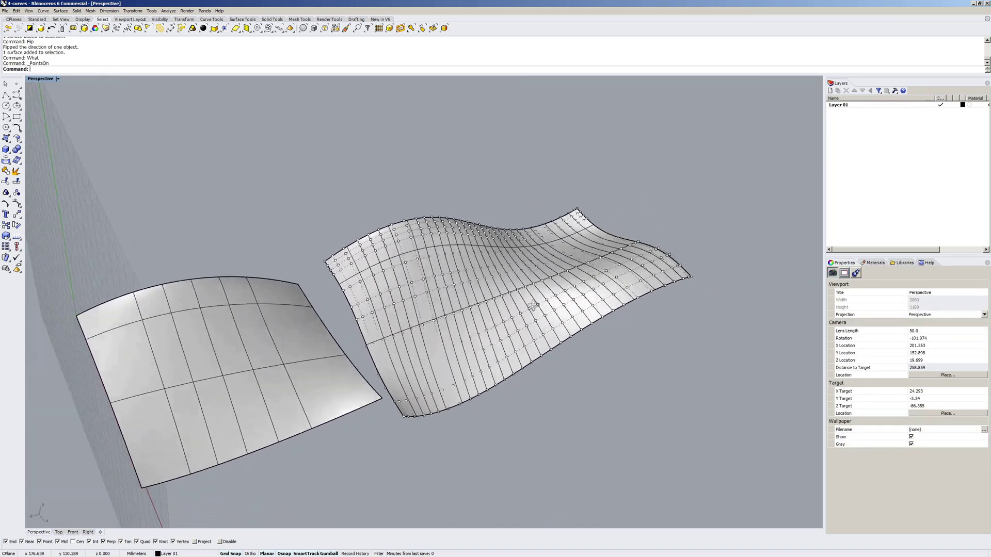
Turn on the left surface's control points and orbit to compare both CV grids.
left_click(258, 349)
key("F10")
right_click_drag(260, 340, 281, 345)
right_click_drag(404, 402, 390, 388)
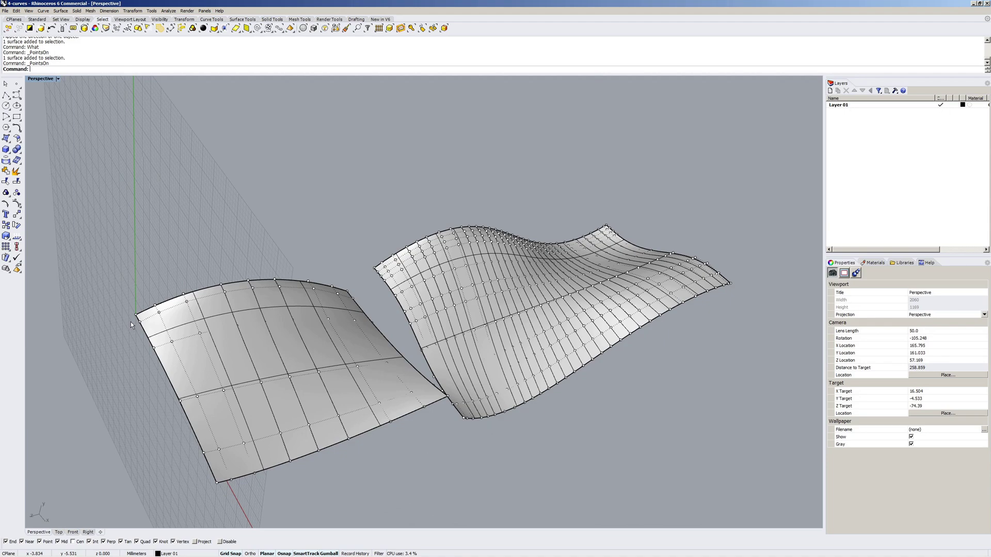
right_click_drag(382, 333, 375, 268)
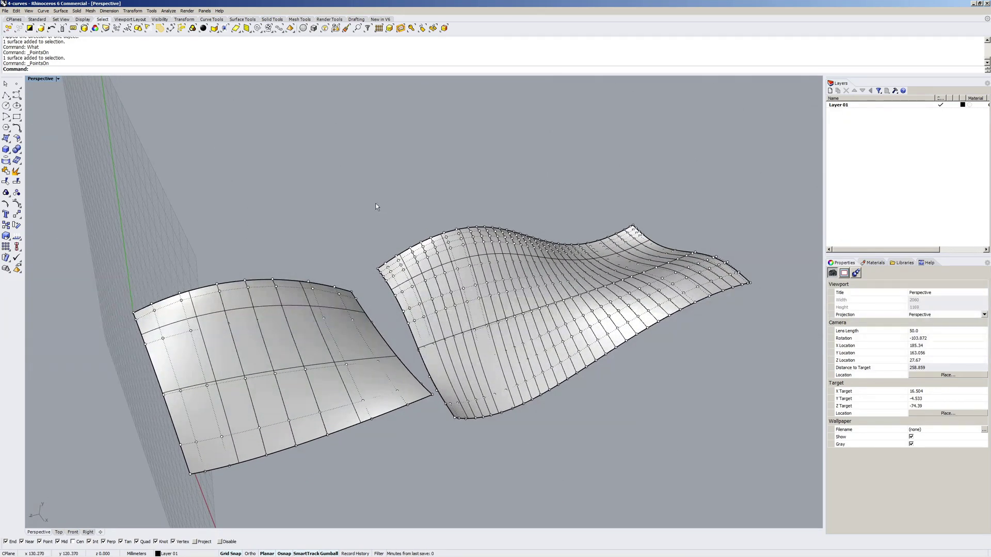
right_click_drag(376, 210, 390, 208)
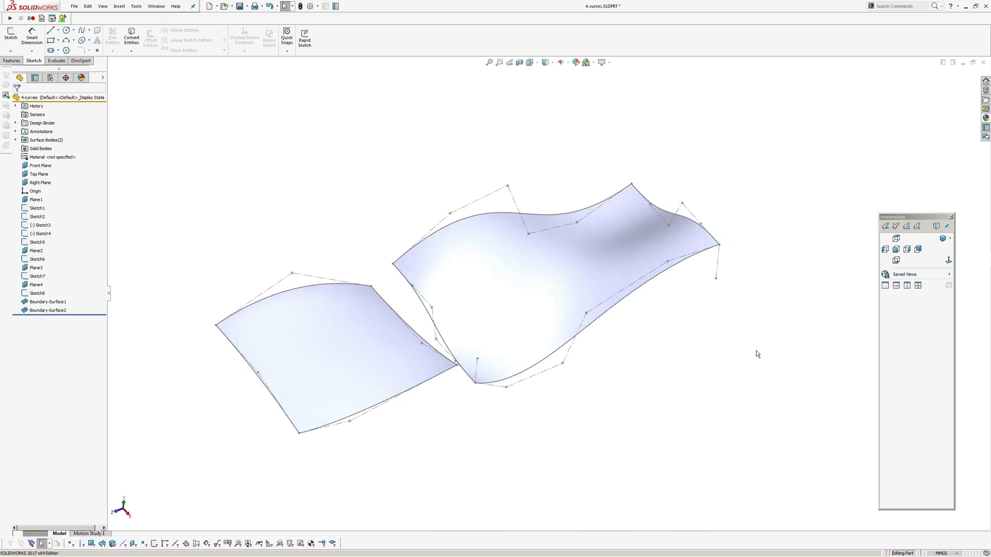
middle_click_drag(633, 340, 647, 343, "ctrl")
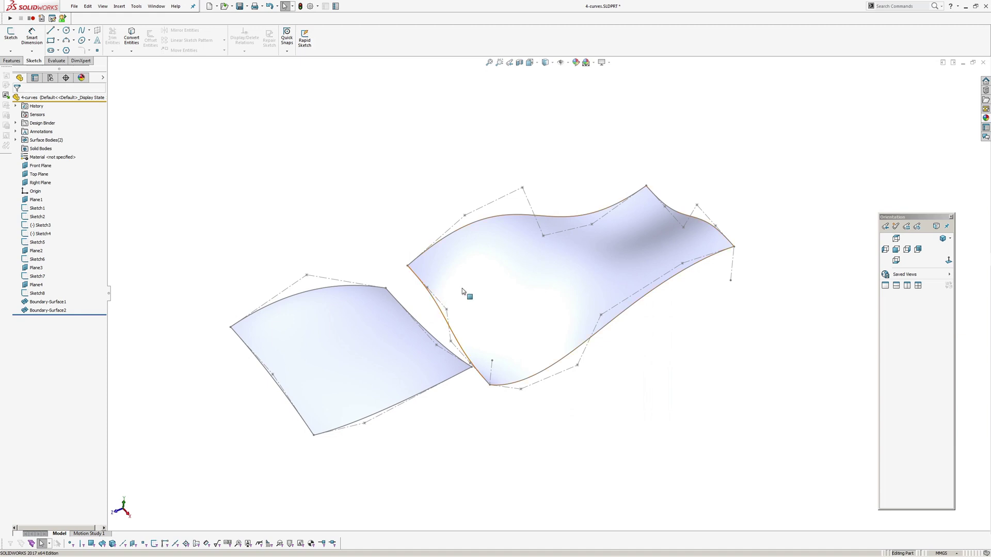
left_click(500, 282)
left_click(508, 240)
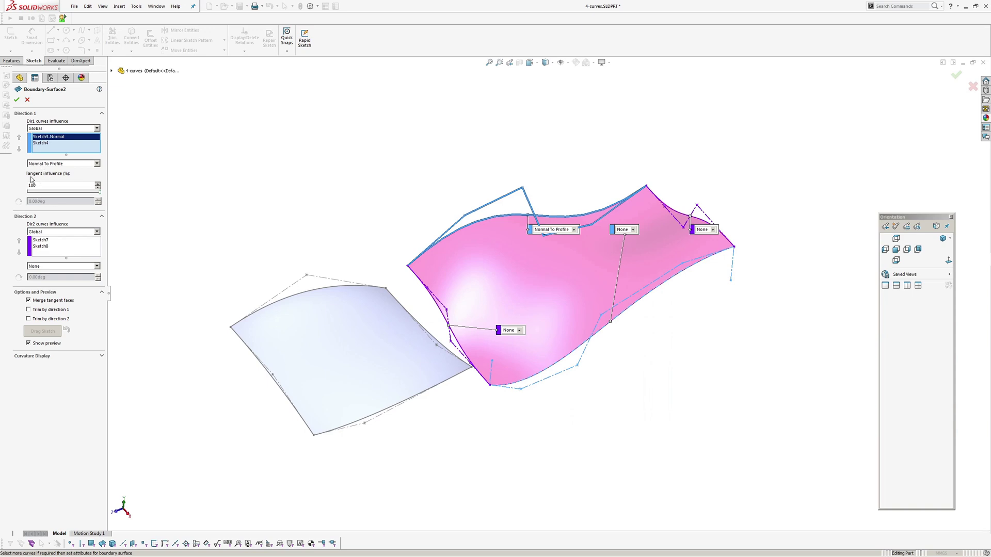
left_click_drag(101, 193, 142, 226)
left_click(17, 99)
mouse_move(395, 212)
middle_mouse_down()
mouse_move(396, 190)
mouse_move(387, 195)
middle_mouse_up()
Switch to Rhino and delete the left surface.
key("alt+Tab")
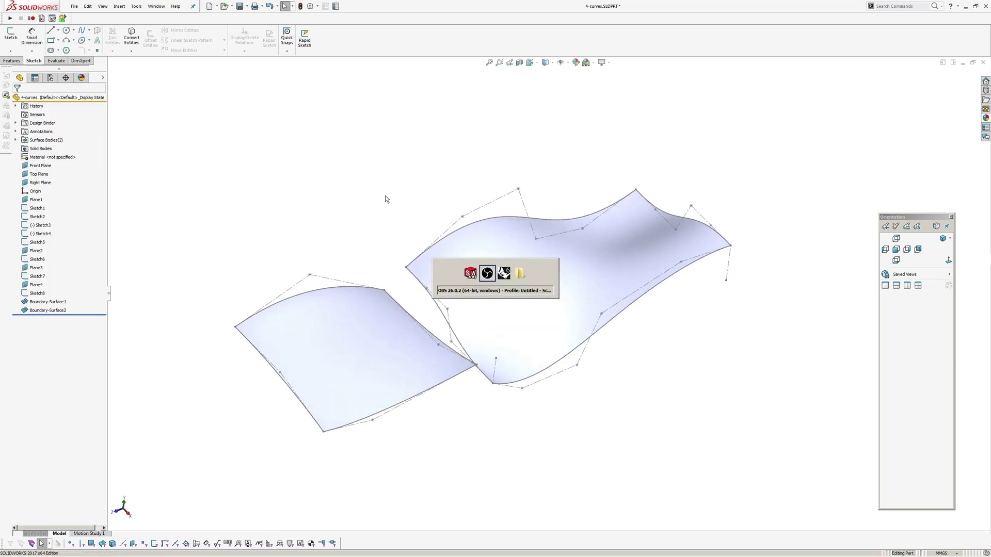
key("alt+Tab")
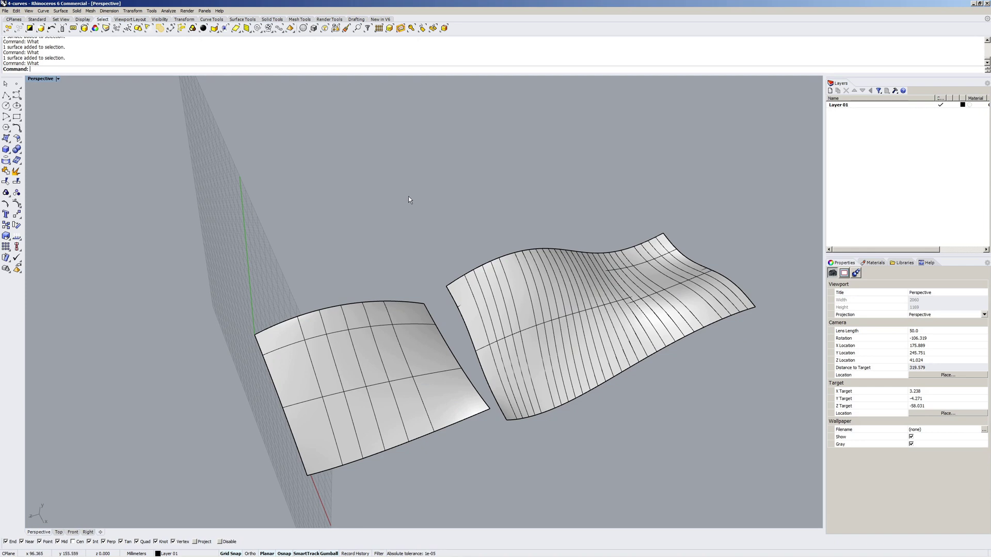
right_click_drag(574, 354, 574, 331, "shift")
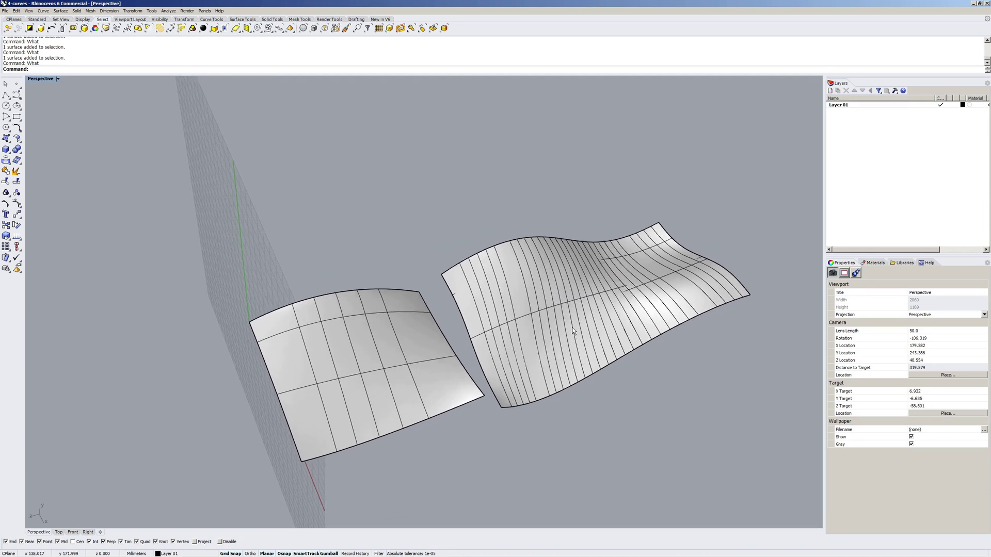
scroll(573, 330, "up", 2)
left_click(339, 344)
key("Delete")
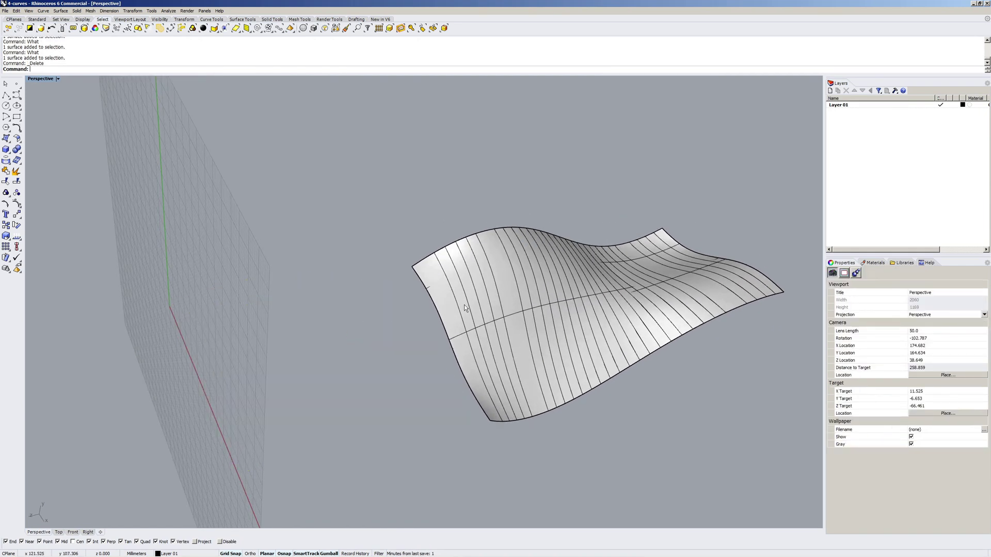
Alt-drag the right surface's gumball to place a duplicate beside the original.
left_click(514, 258)
right_click_drag(580, 327, 573, 305)
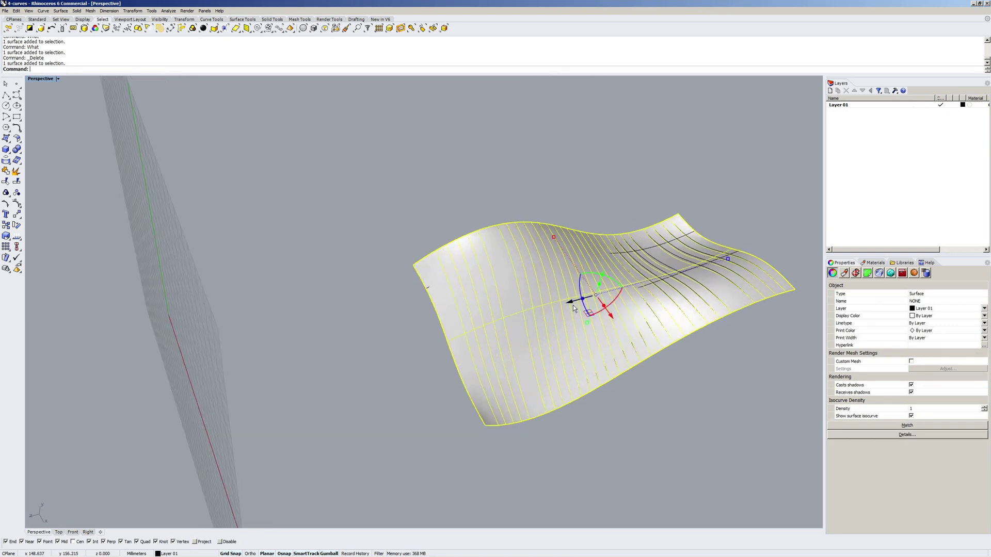
left_click_drag(568, 303, 271, 381)
key("alt")
left_click_drag(223, 398, 223, 399)
scroll(459, 341, "down", 6)
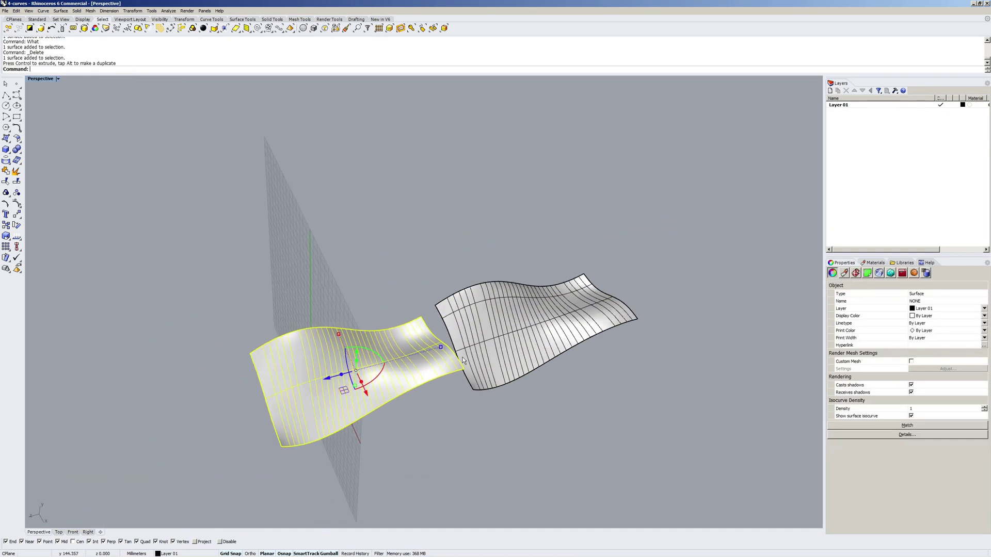
left_click(438, 248)
right_click_drag(438, 250, 472, 258)
left_click(477, 324)
right_click_drag(476, 322, 329, 280)
Turn on control points for both the right and left surfaces.
scroll(329, 279, "down", 5)
right_click_drag(438, 304, 497, 351, "shift")
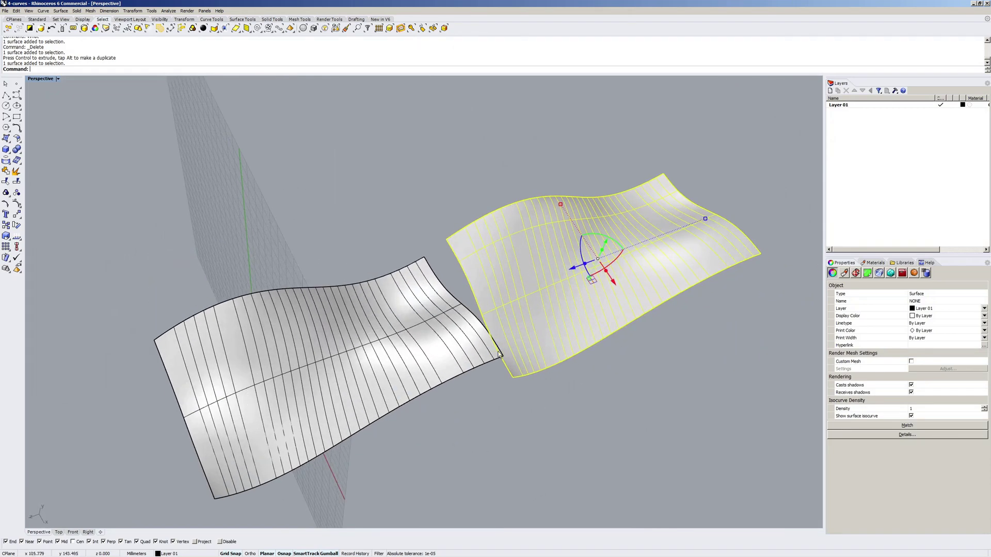
left_click(498, 367)
left_click(552, 249)
key("F10")
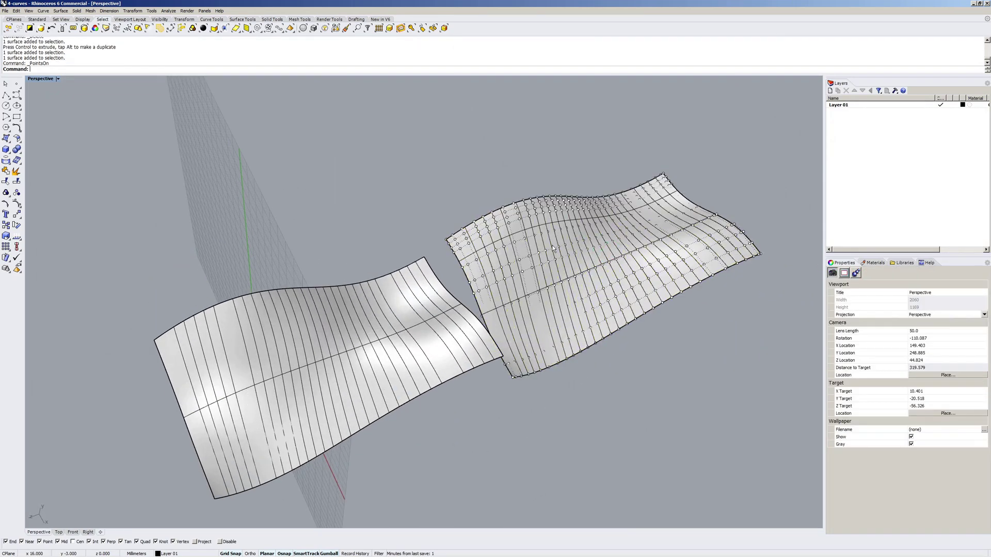
right_click_drag(539, 270, 407, 318)
left_click(441, 295)
key("F10")
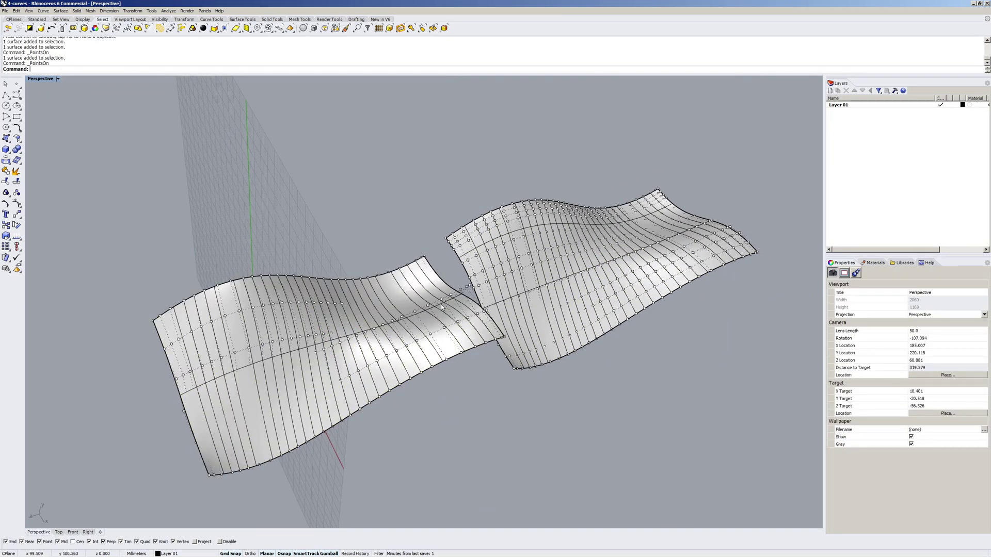
left_click(550, 258)
left_click(598, 348)
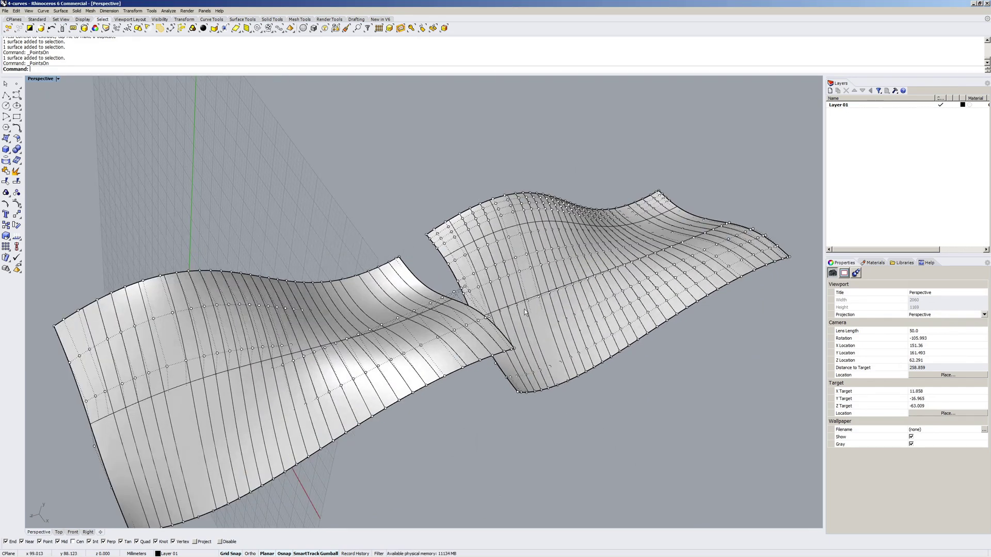
Run What on the right surface, read its V degree and CV count, and close it.
left_click(559, 376)
type("What")
key("Return")
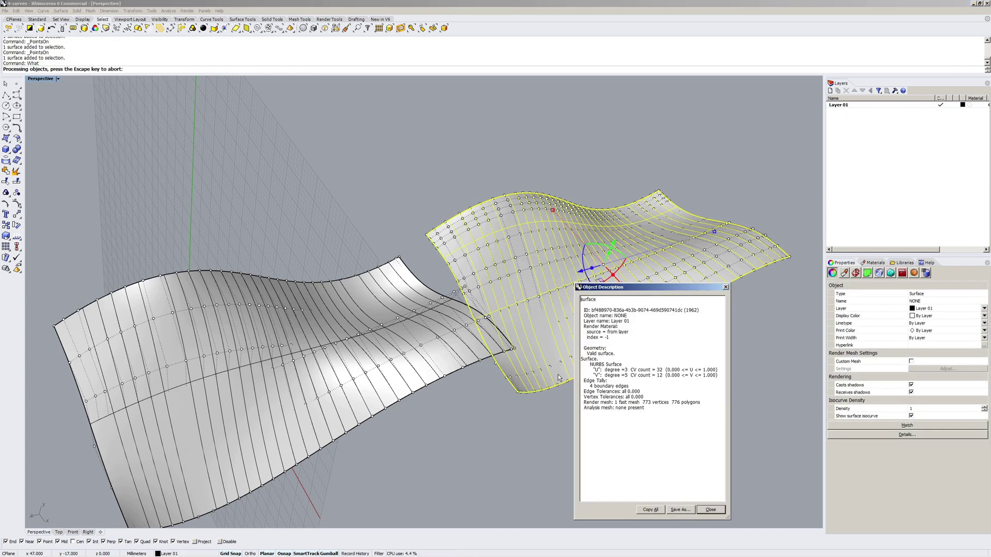
left_click_drag(623, 376, 652, 376)
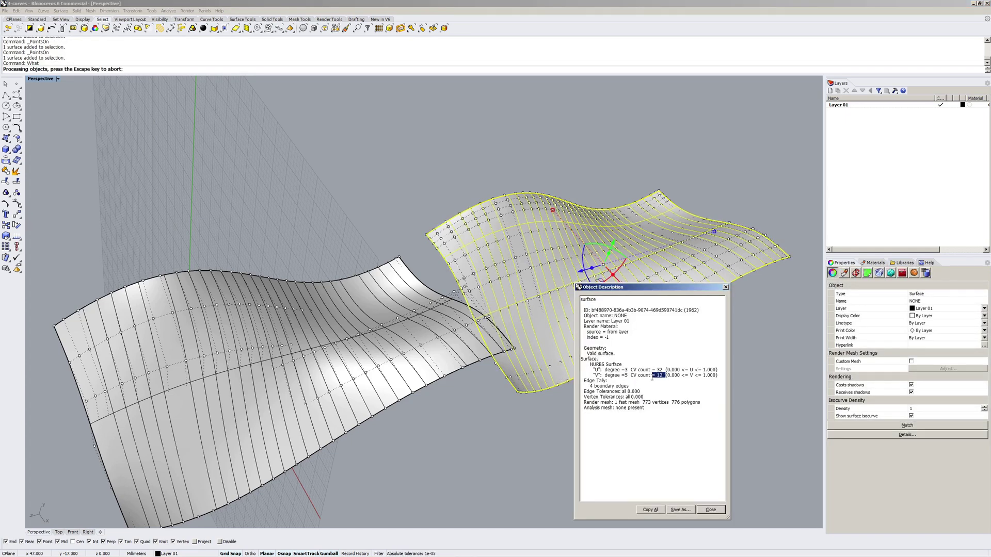
left_click(711, 509)
Run What on the left surface, showing degree 5 with 6 CVs in V.
left_click(635, 392)
right_click_drag(508, 409, 564, 375, "shift")
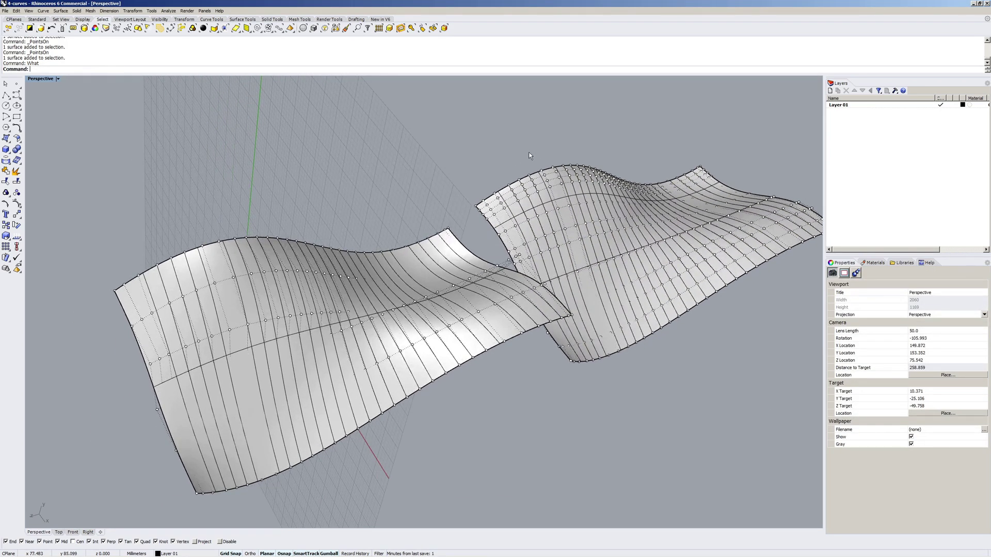
left_click(316, 262)
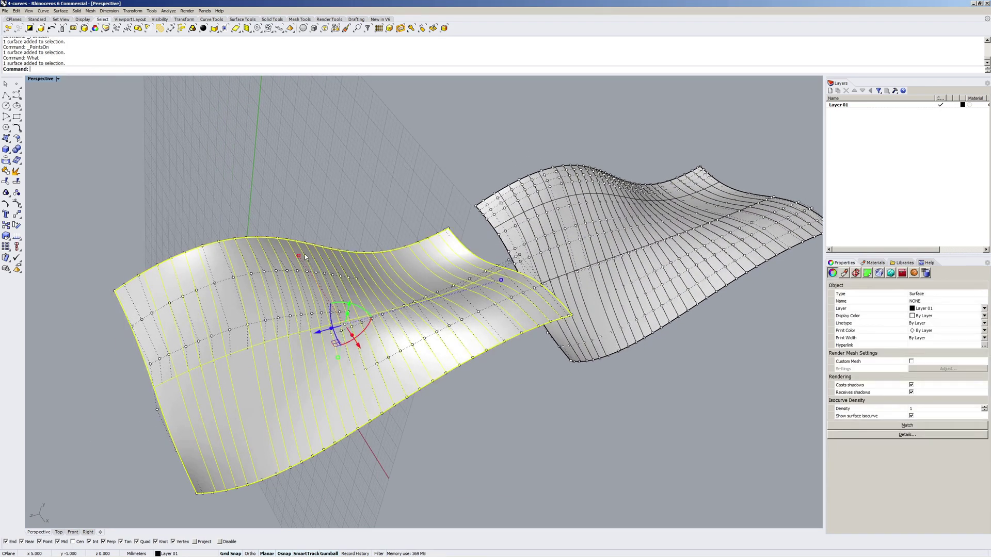
right_click_drag(315, 262, 375, 292)
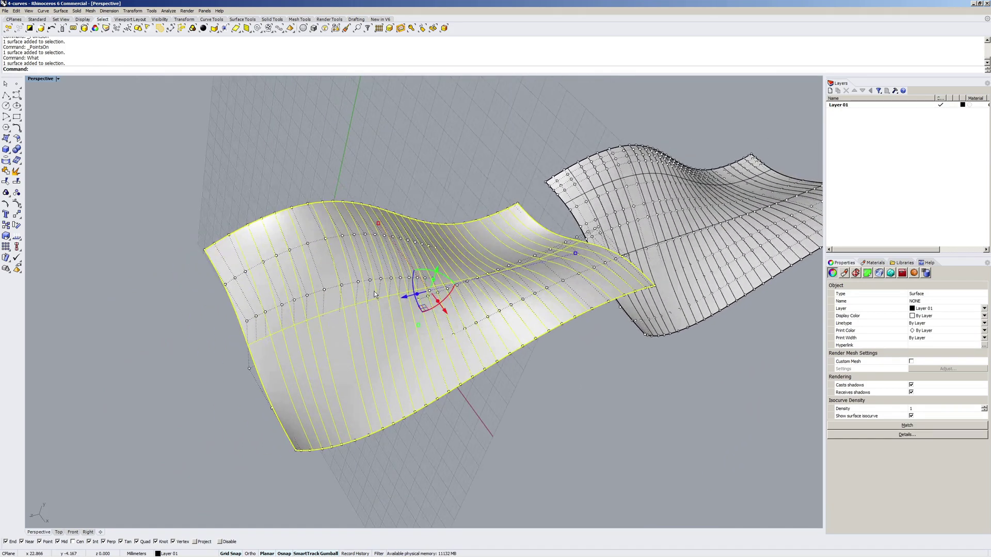
type("What")
key("Return")
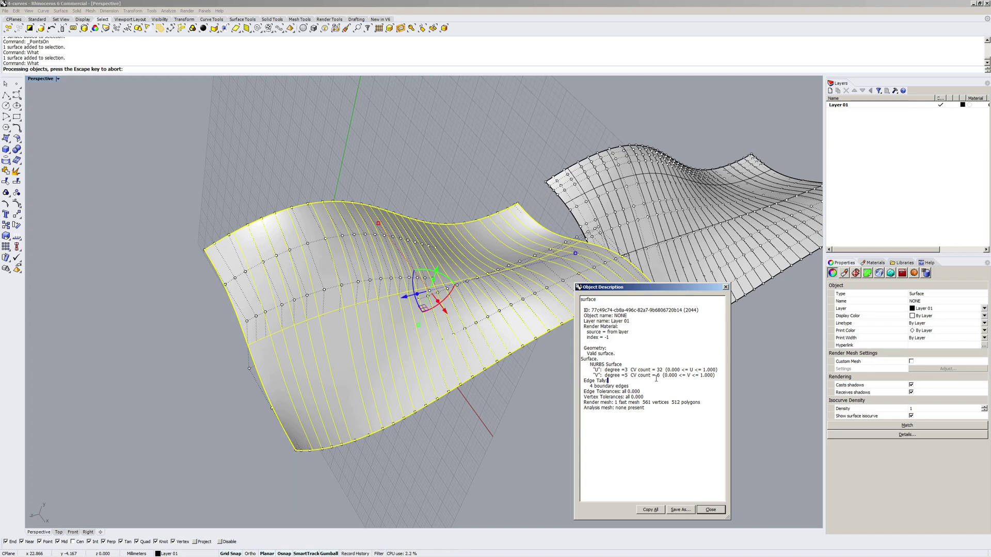
left_click_drag(661, 375, 660, 378)
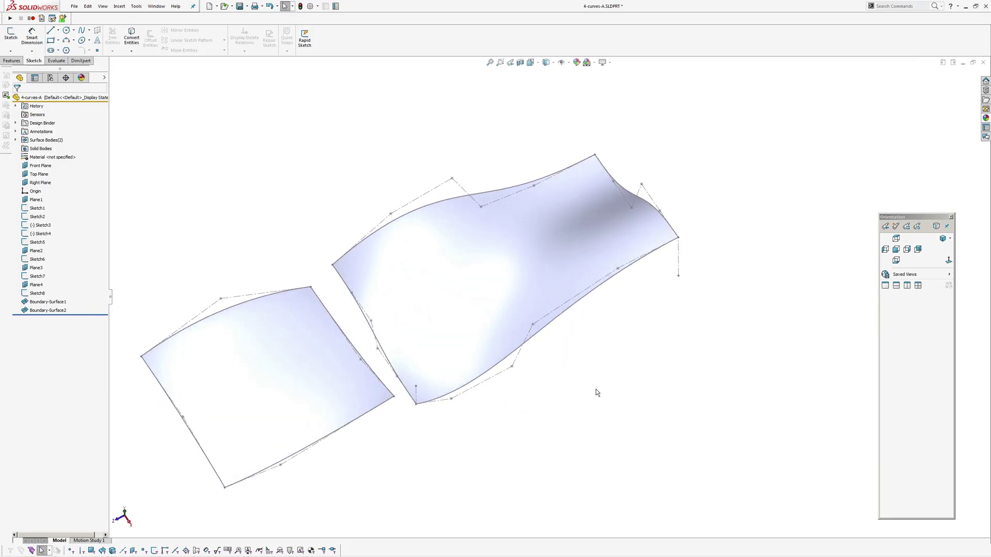
Choose Edit Feature on Boundary-Surface2 from the FeatureManager tree's right-click menu.
left_click(526, 266)
left_click_drag(52, 314, 52, 313)
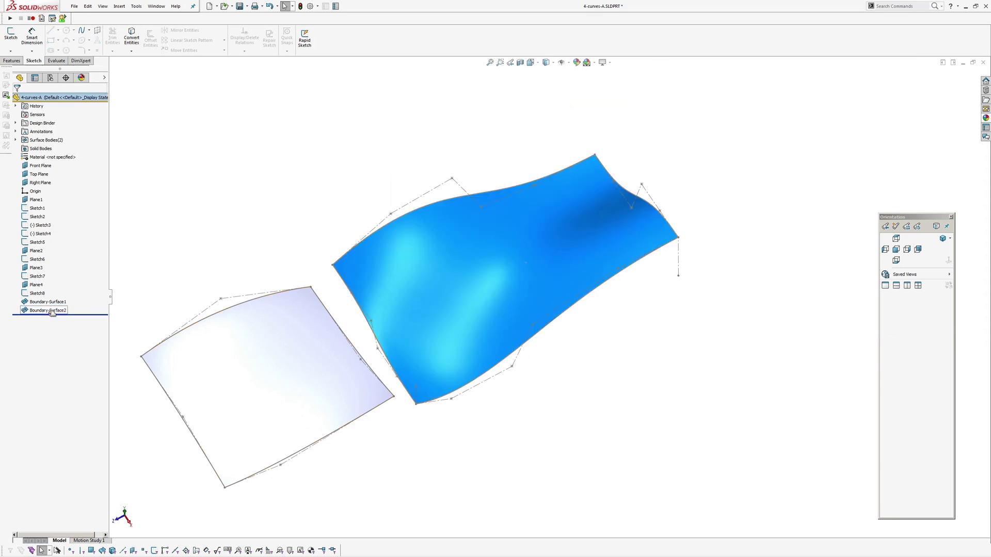
right_click(53, 313)
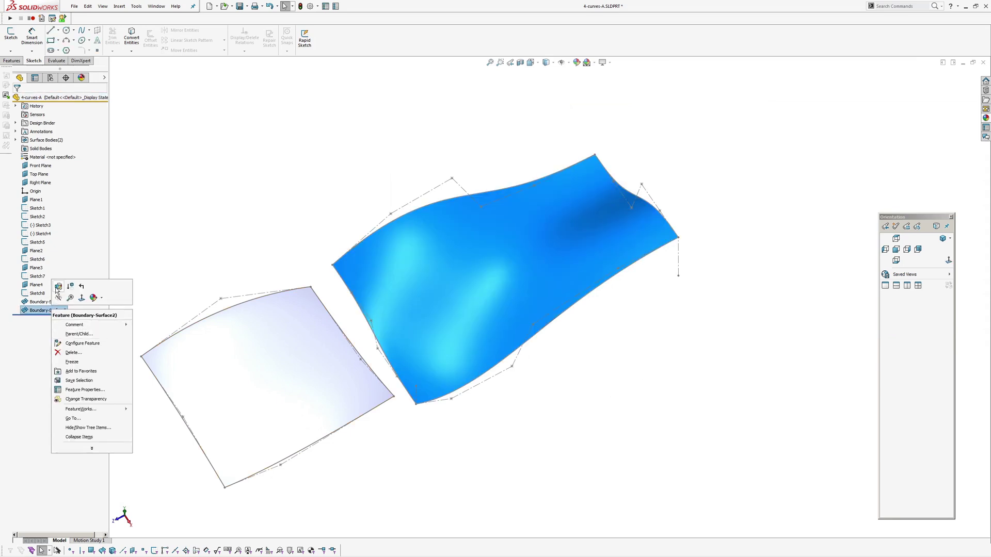
left_click(58, 289)
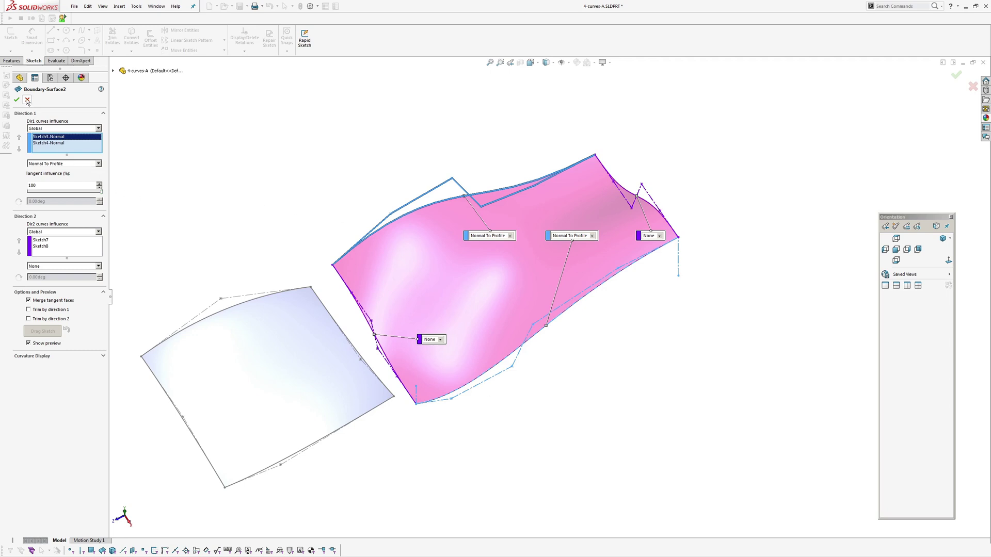
Keep Direction 2 curves influence at Global while orbiting to inspect the preview.
middle_click_drag(504, 270, 793, 298)
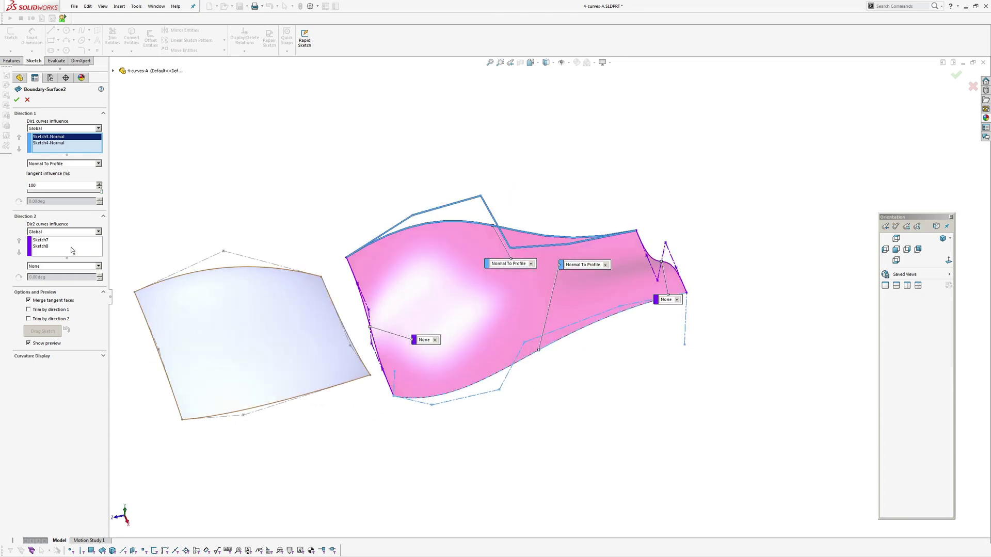
left_click(44, 233)
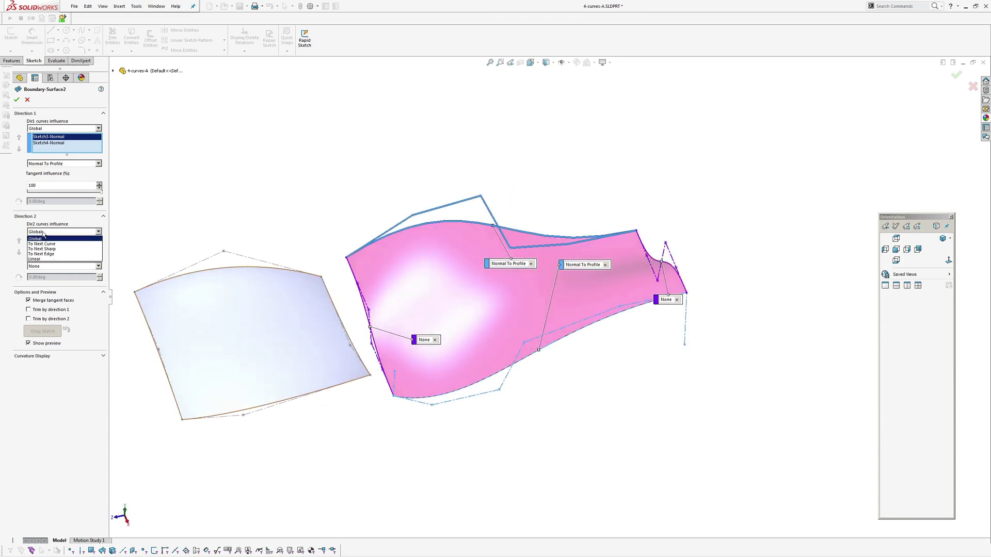
left_click(44, 233)
mouse_move(612, 273)
middle_mouse_down()
mouse_move(636, 169)
mouse_move(669, 321)
middle_mouse_up()
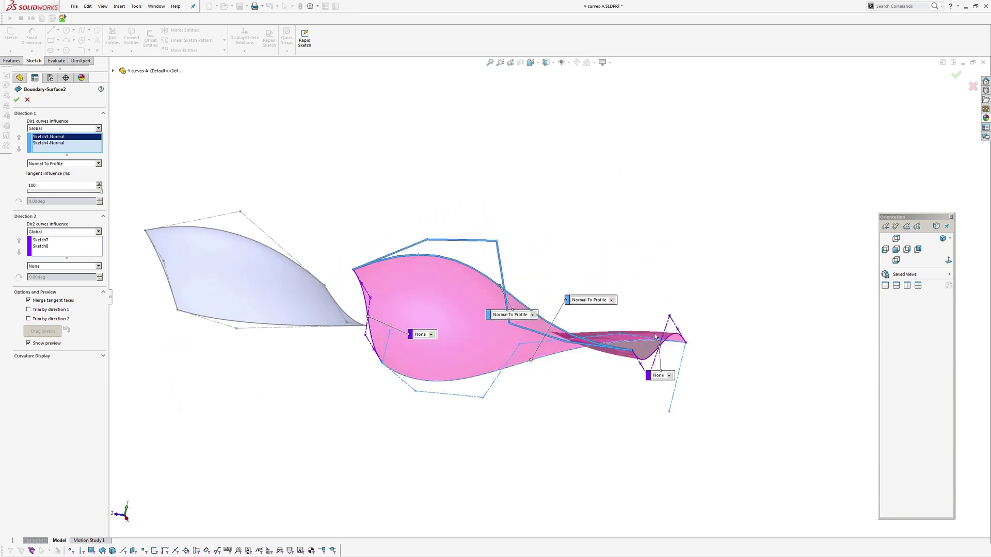
middle_click_drag(677, 353, 635, 360)
middle_click_drag(692, 379, 729, 381)
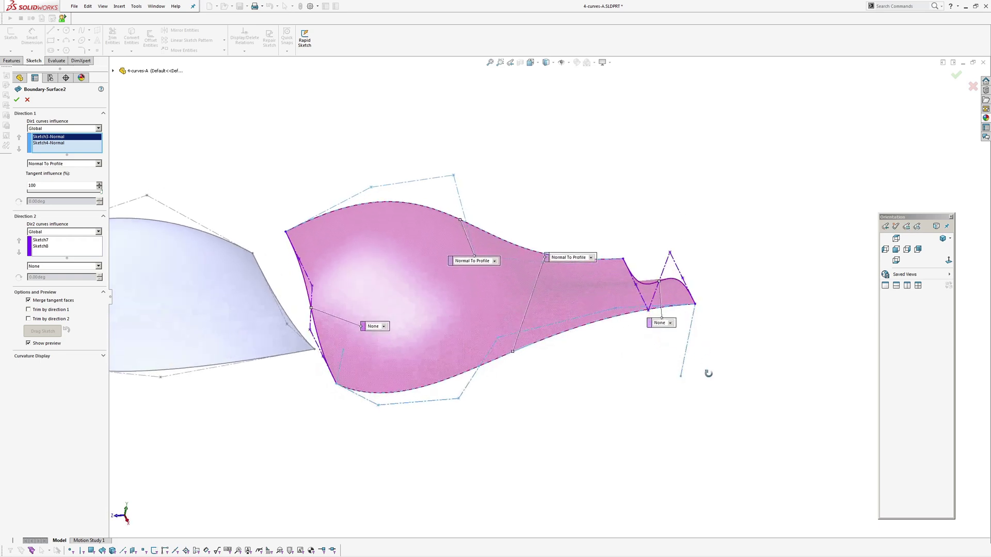
Set Sketch8 to Normal To Profile with tangent influence 0 and accept the surface.
left_click(40, 241)
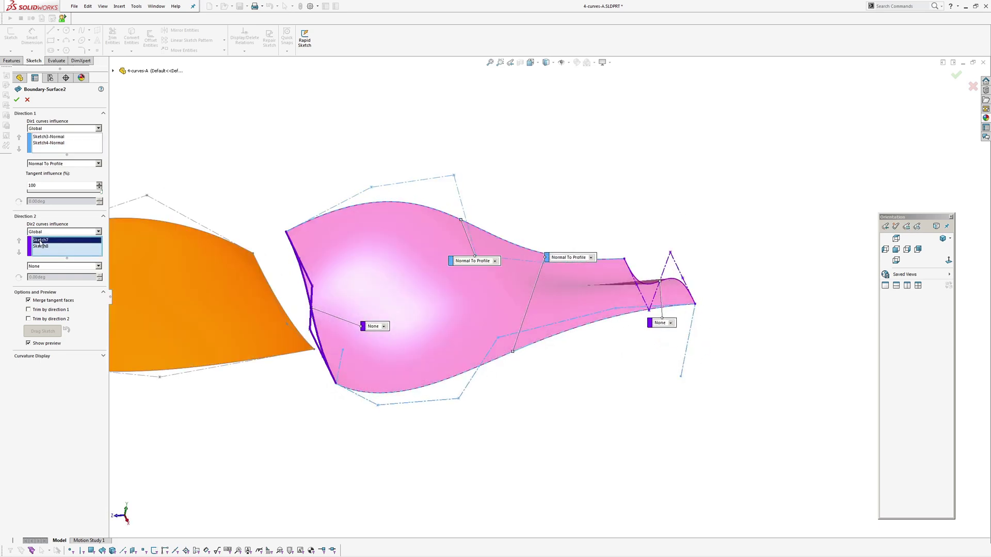
left_click(41, 247)
left_click(43, 265)
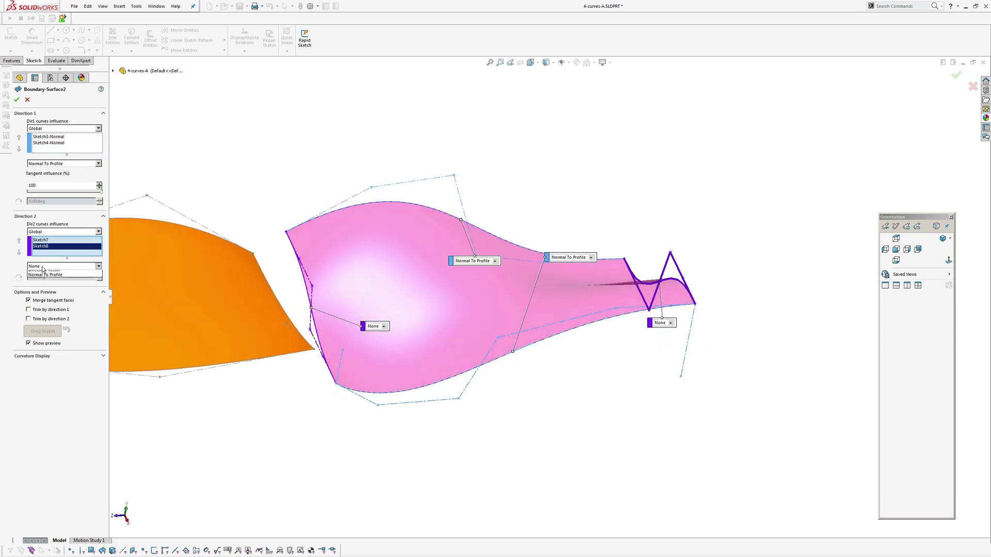
left_click(41, 283)
mouse_move(641, 343)
middle_mouse_down()
mouse_move(642, 516)
mouse_move(633, 387)
middle_mouse_up()
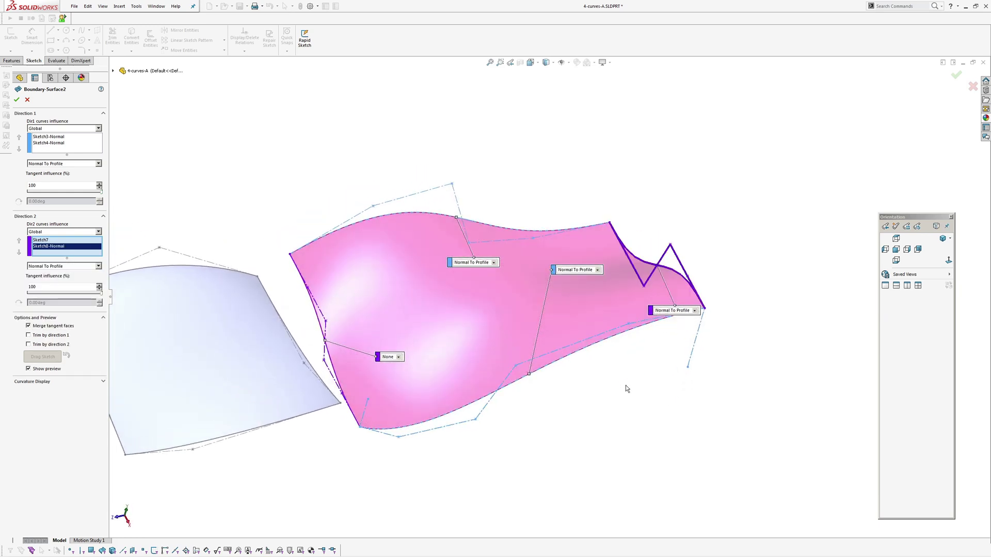
left_click_drag(102, 292, 28, 294)
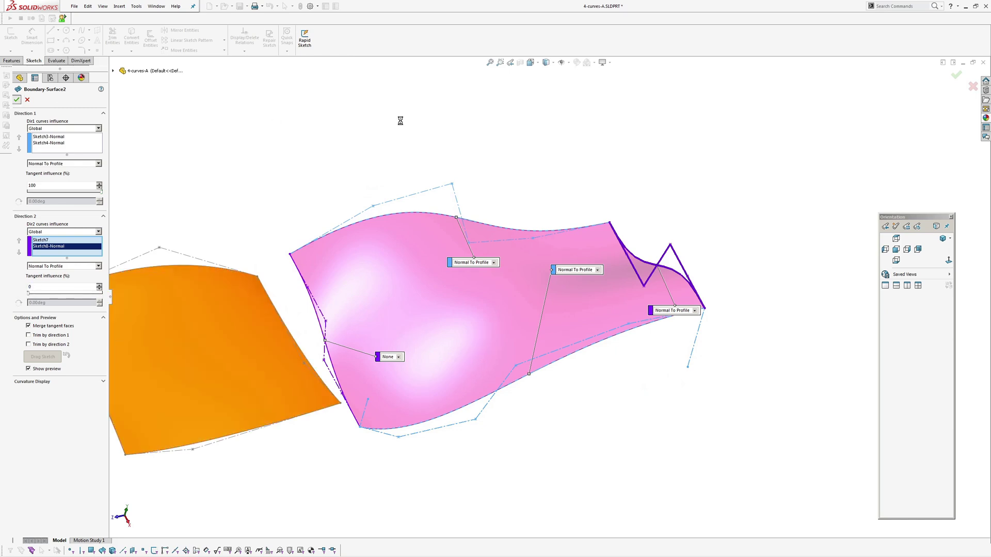
left_click(16, 99)
middle_click_drag(455, 158, 531, 162, "ctrl")
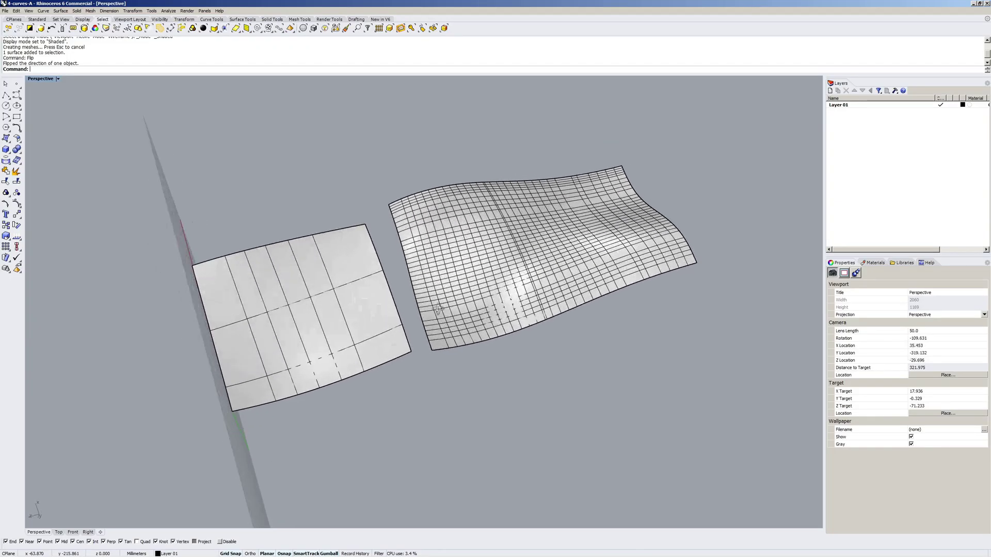
Show the imported surface's control points and switch the viewport to Wireframe.
right_click_drag(438, 309, 478, 263)
left_click(468, 256)
key("F10")
middle_click(491, 269)
left_click(514, 264)
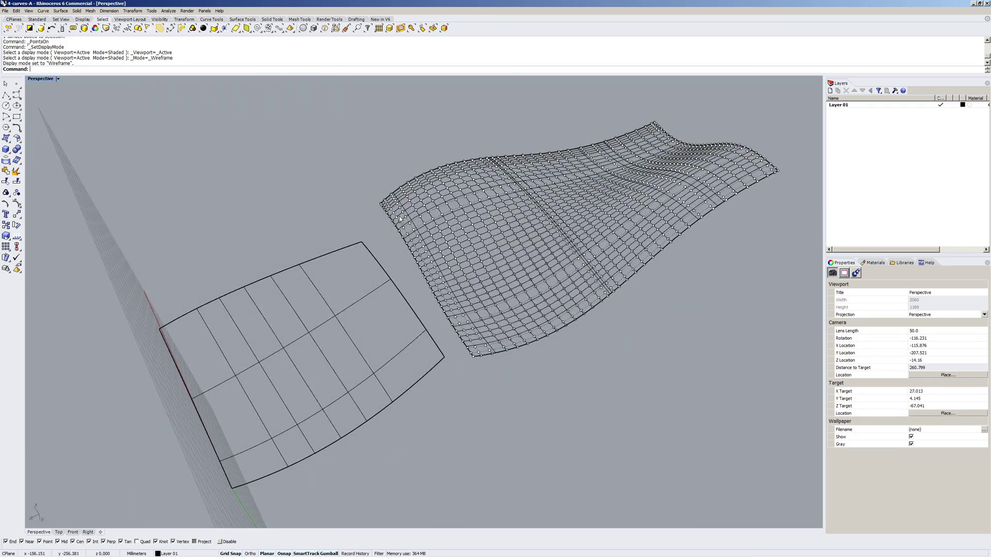
Run What on the surface to confirm degree 3 with 34 by 34 CVs.
right_click_drag(384, 214, 474, 261)
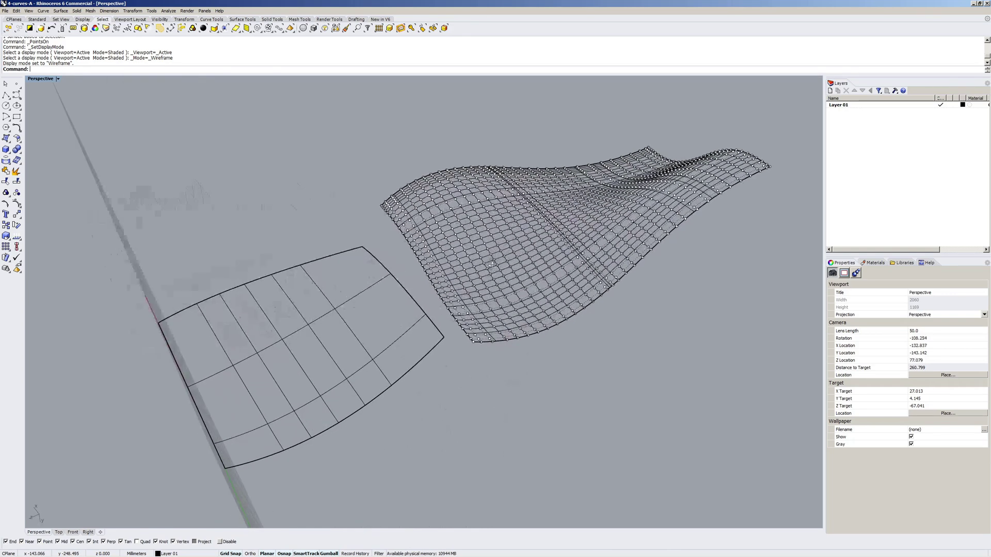
left_click(493, 267)
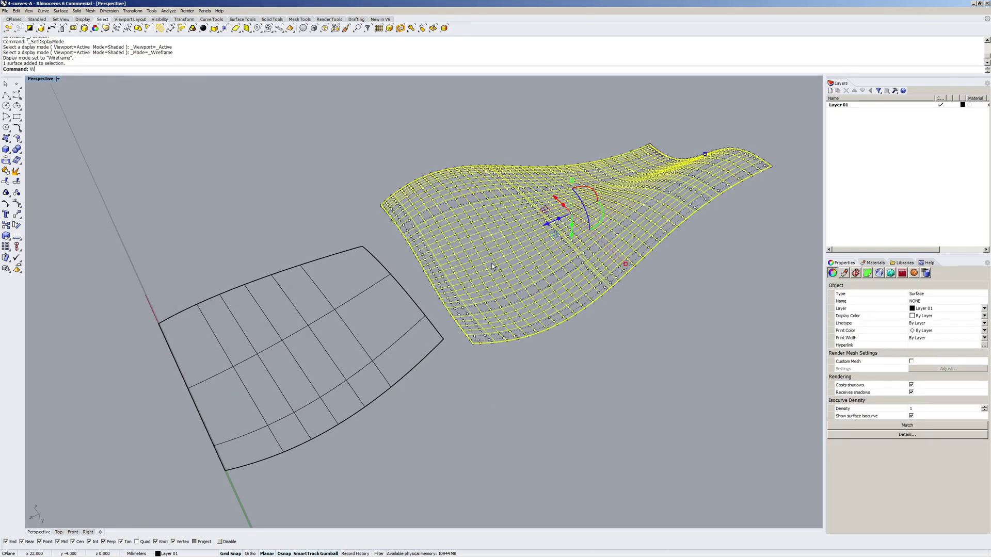
type("hat")
key("Return")
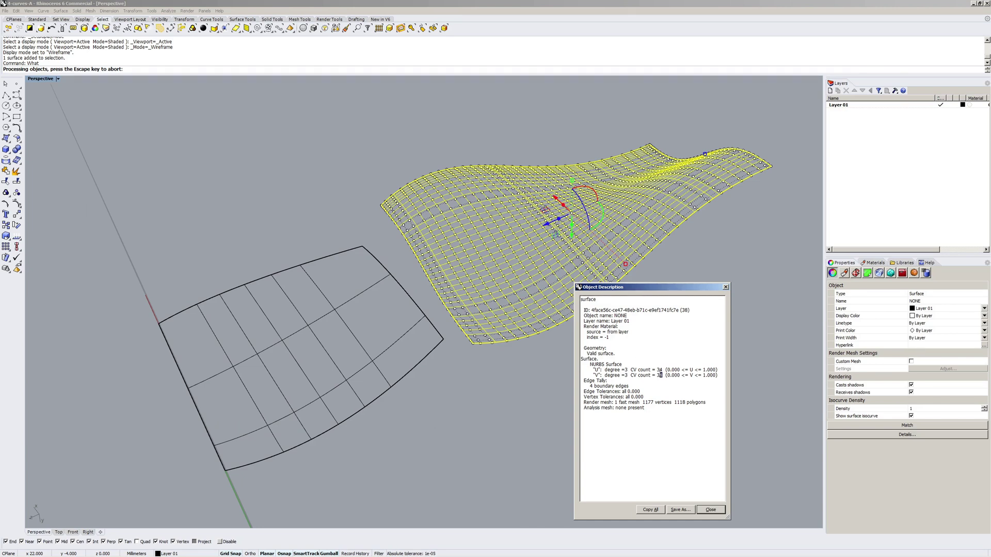
left_click_drag(662, 375, 656, 370)
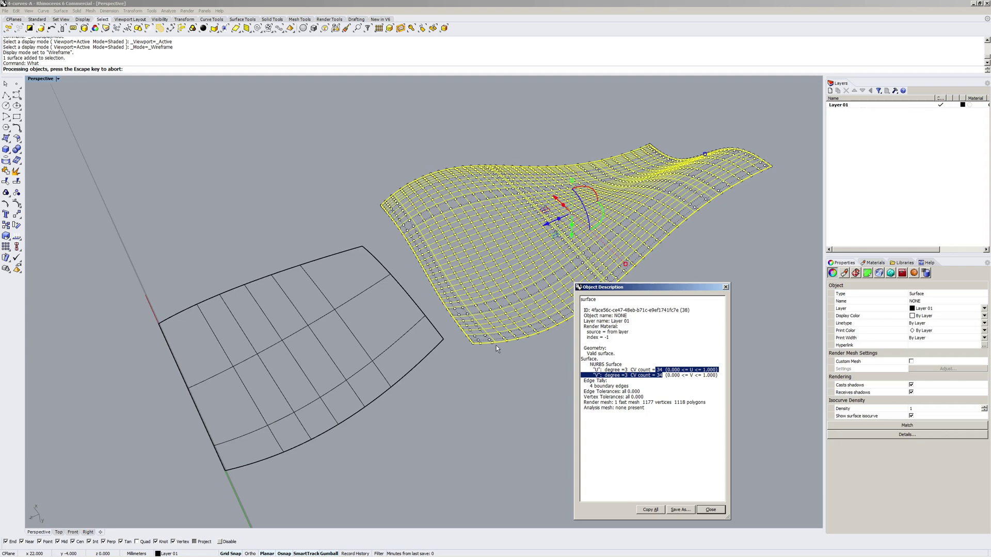
left_click(710, 509)
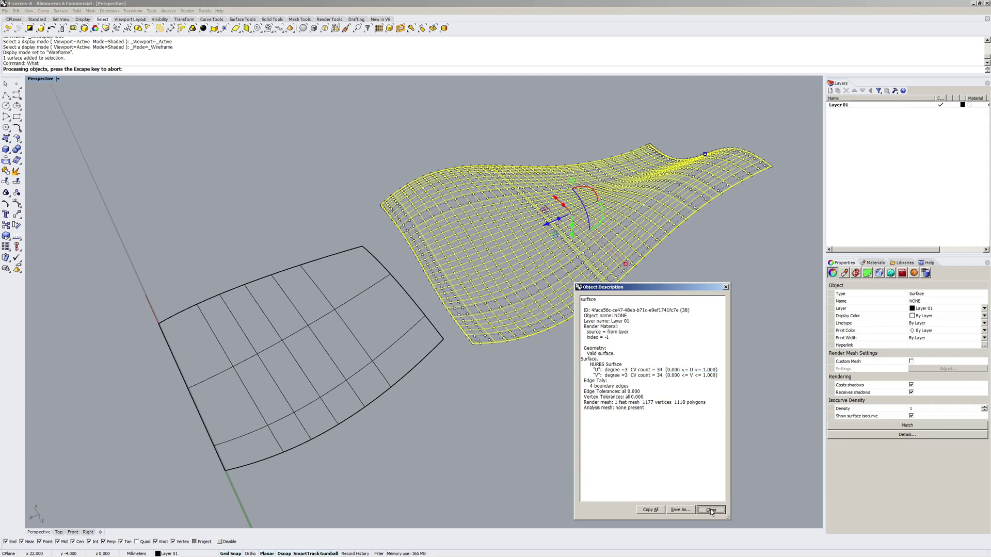
Toggle the control points off and on, orbit to inspect them, then return to SOLIDWORKS.
right_click_drag(681, 397, 519, 273)
left_click(658, 310)
key("F10")
key("F11")
left_click(519, 274)
key("F10")
scroll(430, 183, "up", 3)
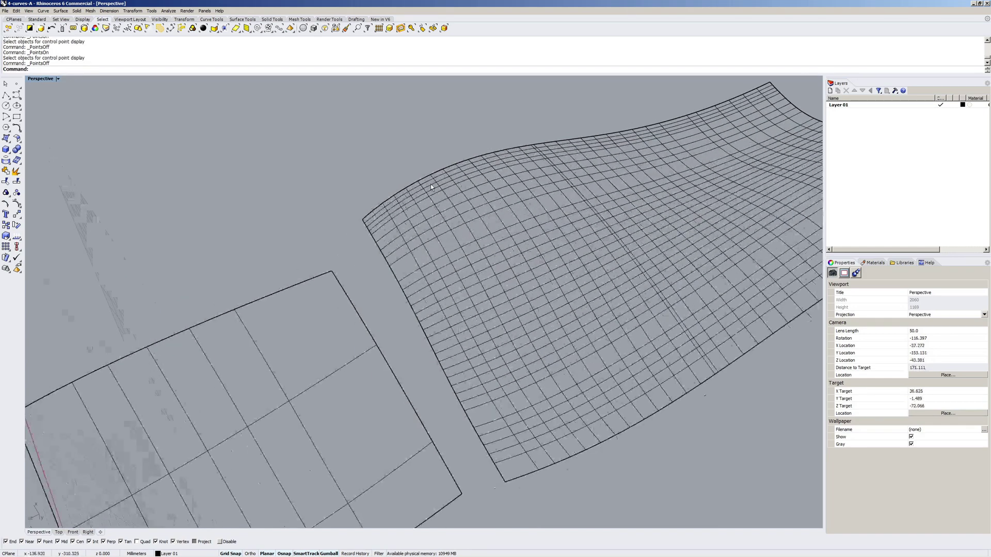
scroll(410, 218, "up", 2)
right_click_drag(411, 219, 436, 187)
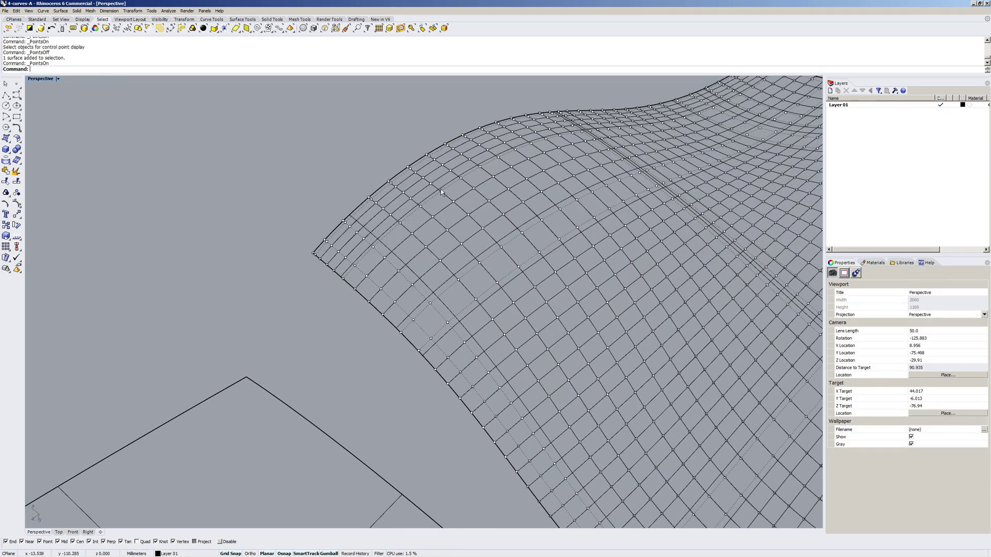
scroll(442, 193, "down", 8)
right_click_drag(578, 245, 610, 404)
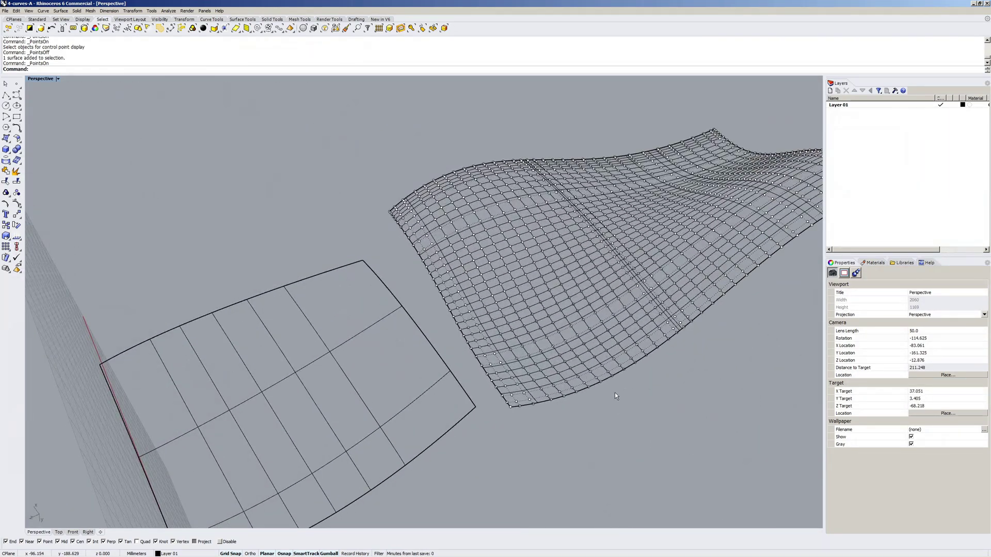
scroll(614, 392, "down", 2)
right_click_drag(660, 372, 631, 369, "shift")
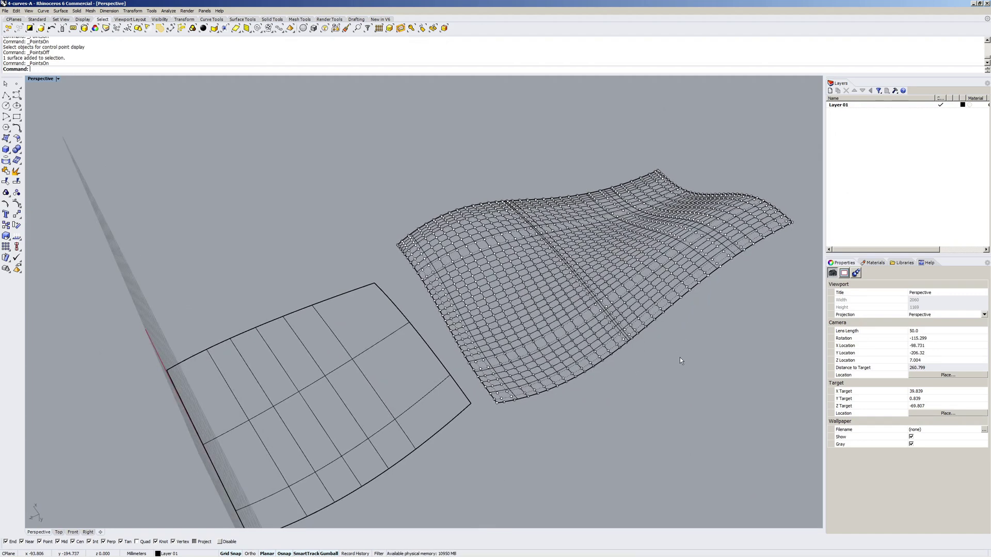
key("alt+Tab")
Reopen Boundary-Surface2, raise Sketch8-Normal's tangent influence from 0 to 100, and accept.
left_click(536, 280)
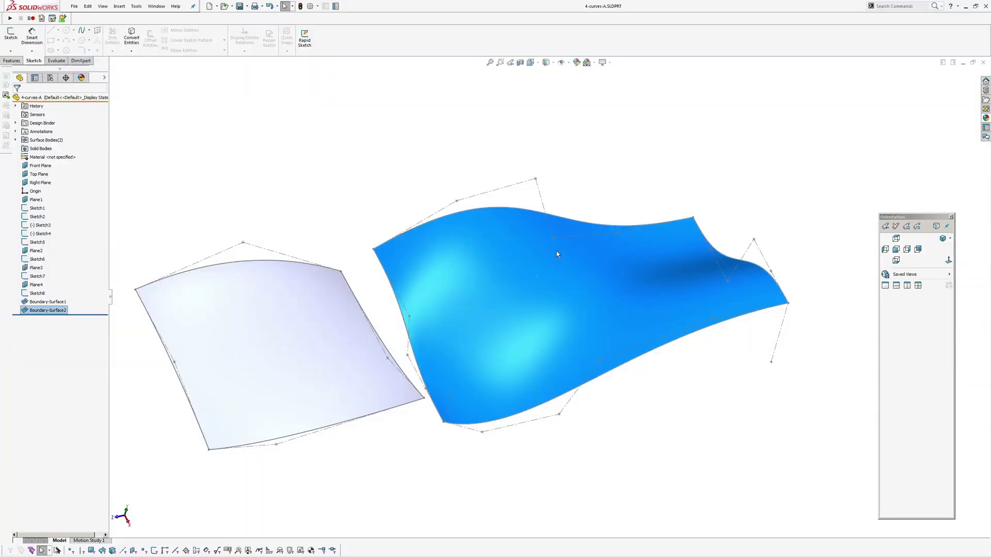
left_click(559, 242)
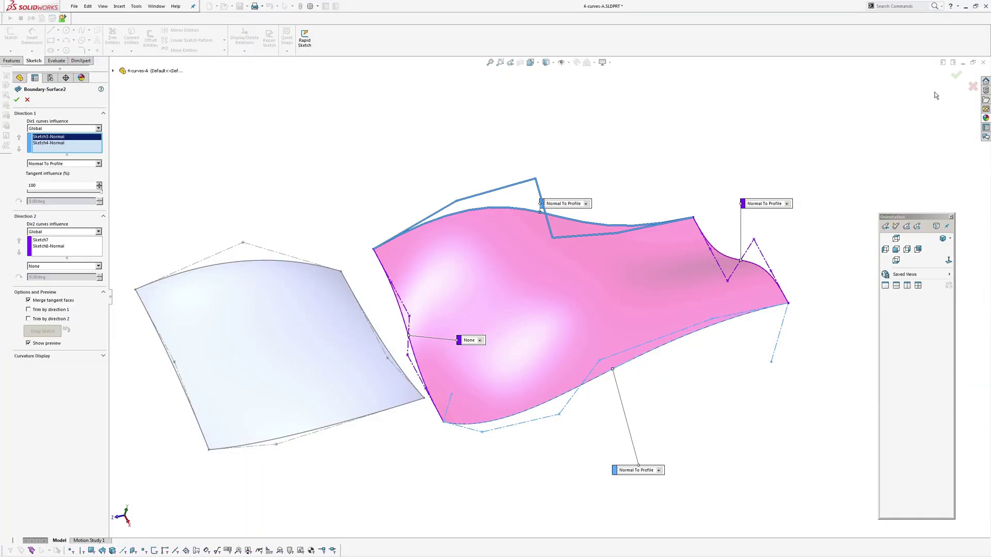
left_click(972, 87)
middle_click_drag(744, 185, 490, 305)
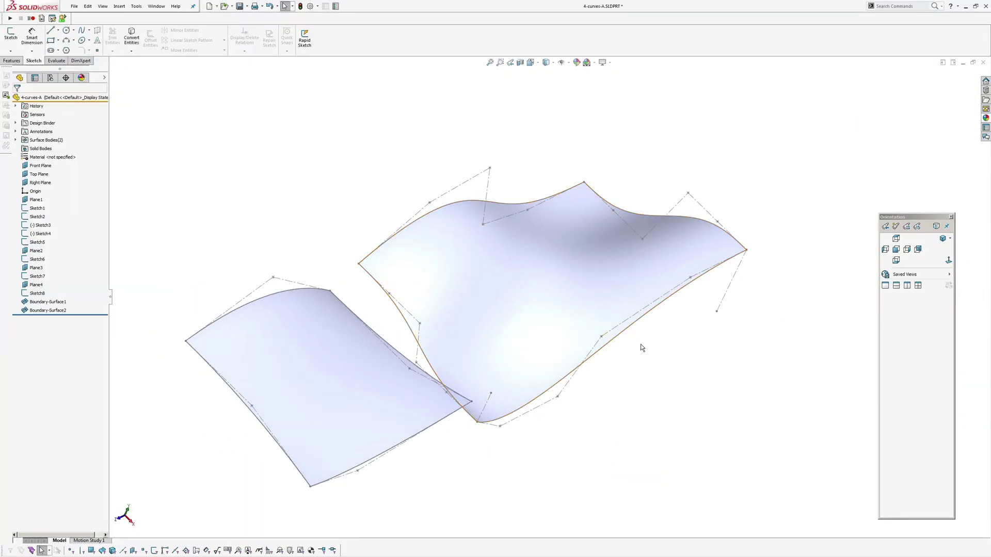
left_click(509, 256)
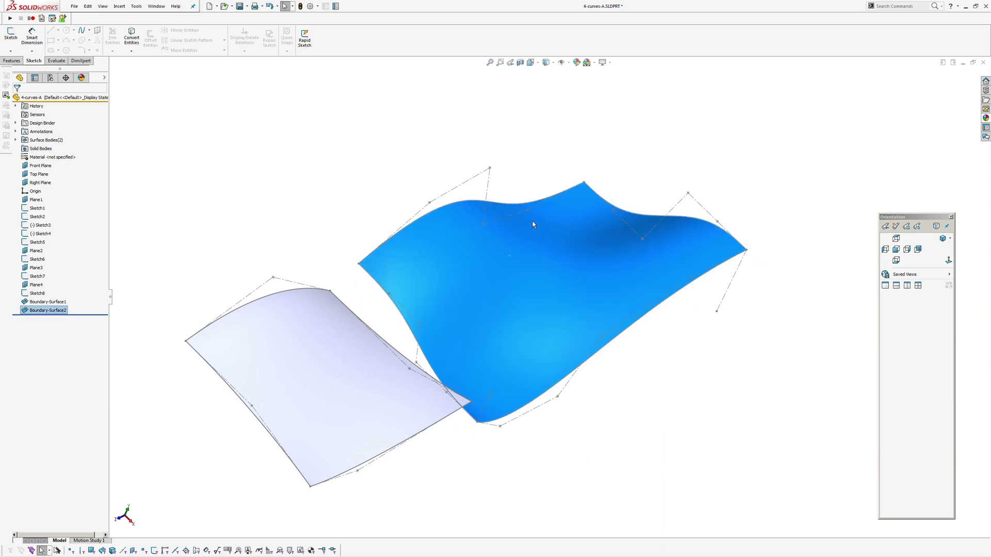
left_click(532, 221)
left_click(47, 246)
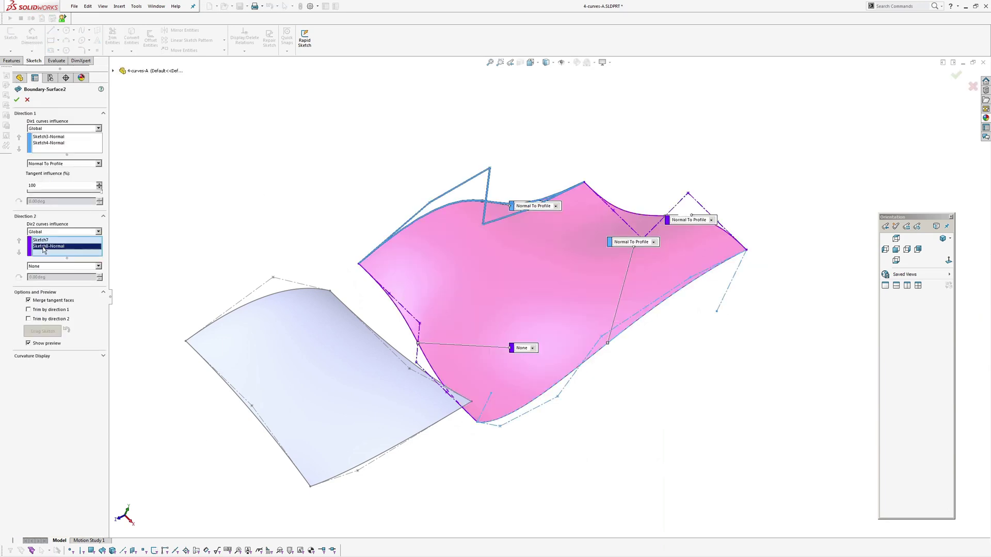
left_click_drag(28, 293, 137, 296)
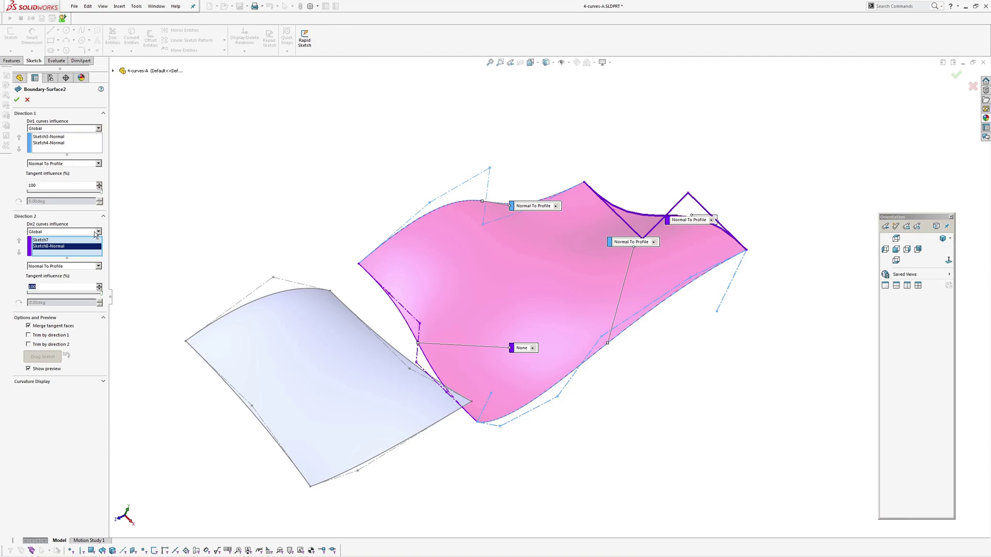
left_click(18, 99)
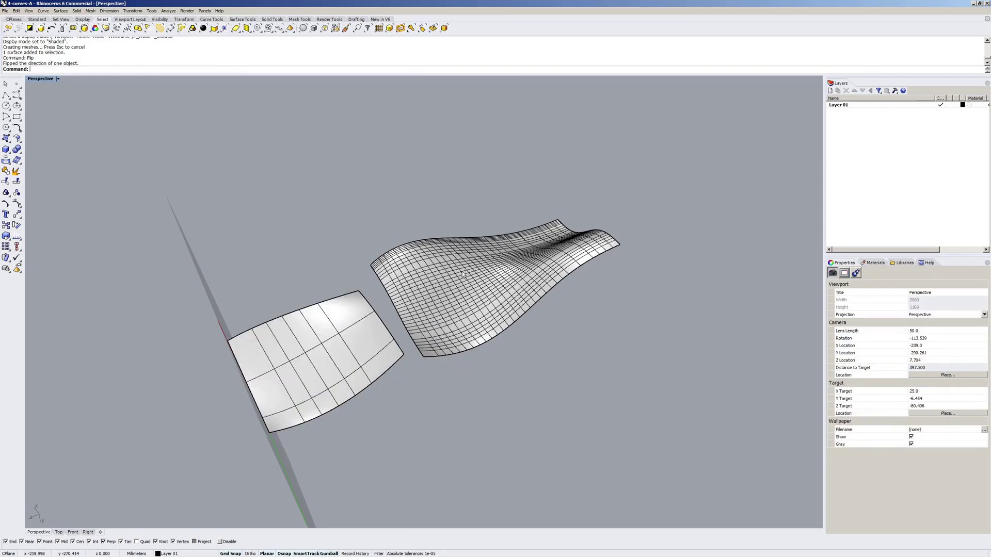
Select the updated right surface and display its control points.
scroll(471, 269, "up", 3)
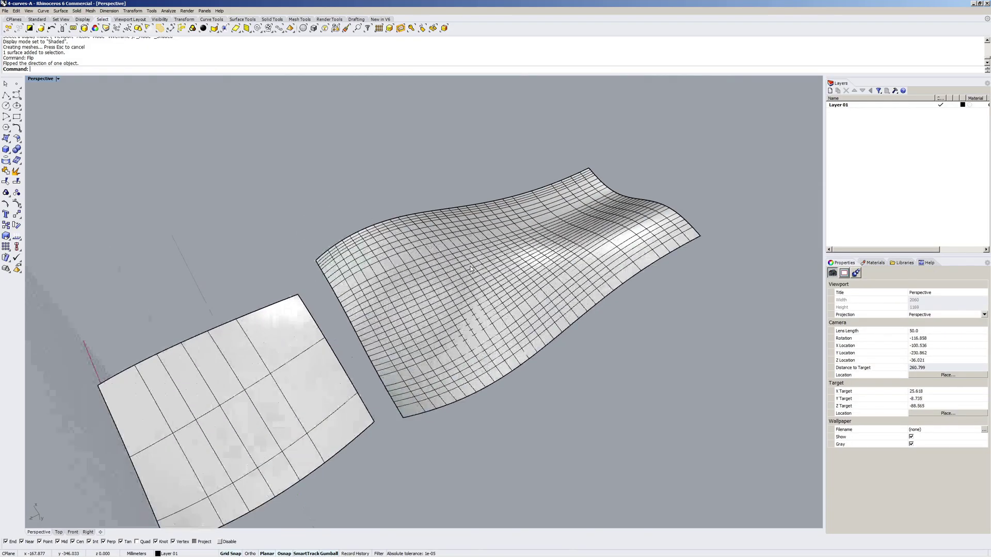
left_click(550, 297)
key("F10")
right_click_drag(577, 307, 597, 299)
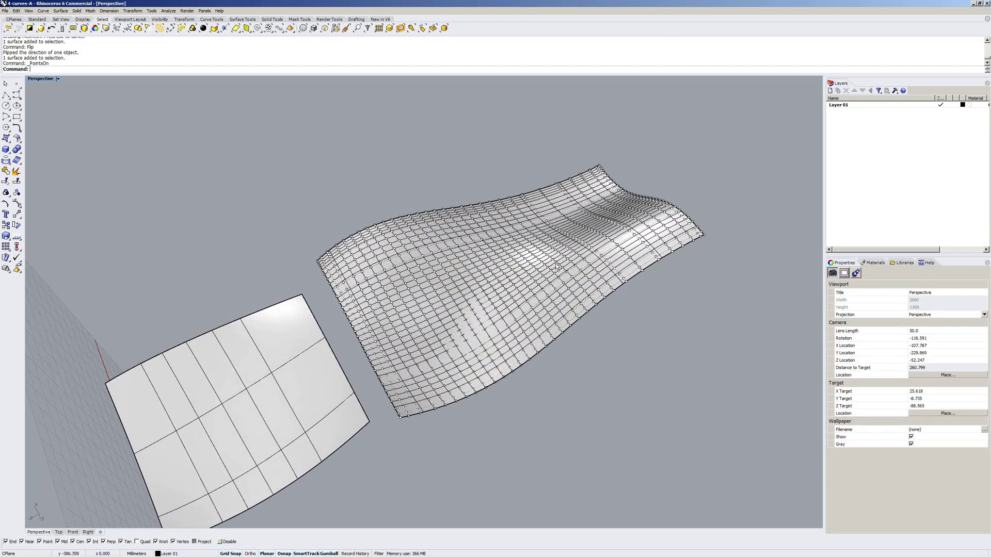
left_click(532, 328)
left_click(548, 357)
left_click_drag(604, 403, 541, 317)
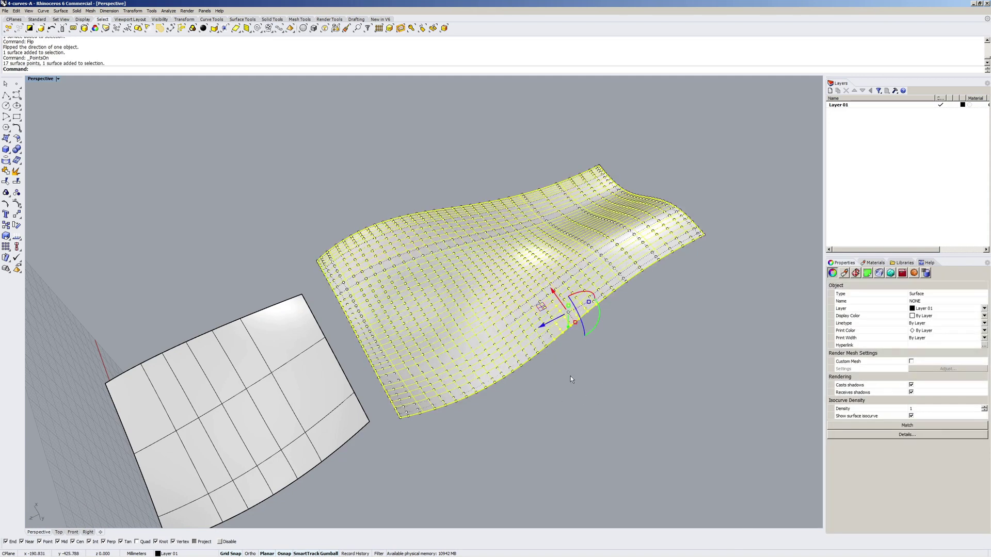
Run What to confirm degree 3 with 32 by 34 CVs, then close the description.
type("What")
key("Return")
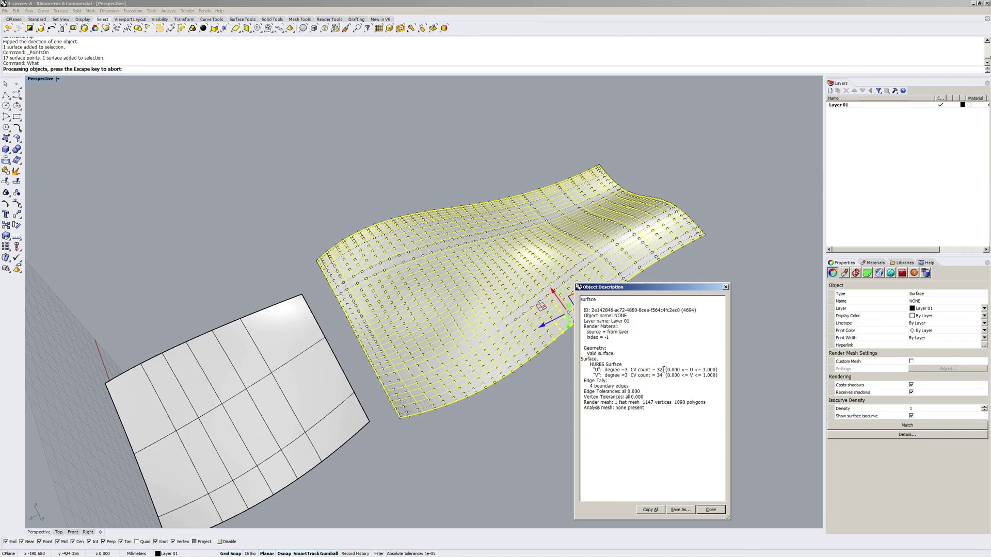
left_click_drag(609, 370, 662, 369)
left_click(708, 511)
left_click(576, 395)
right_click_drag(576, 396, 581, 429)
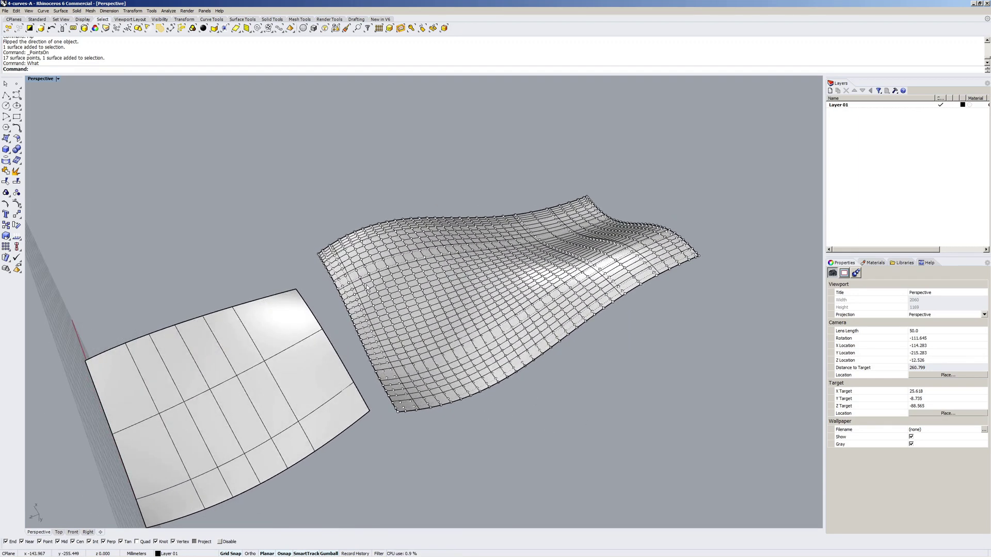